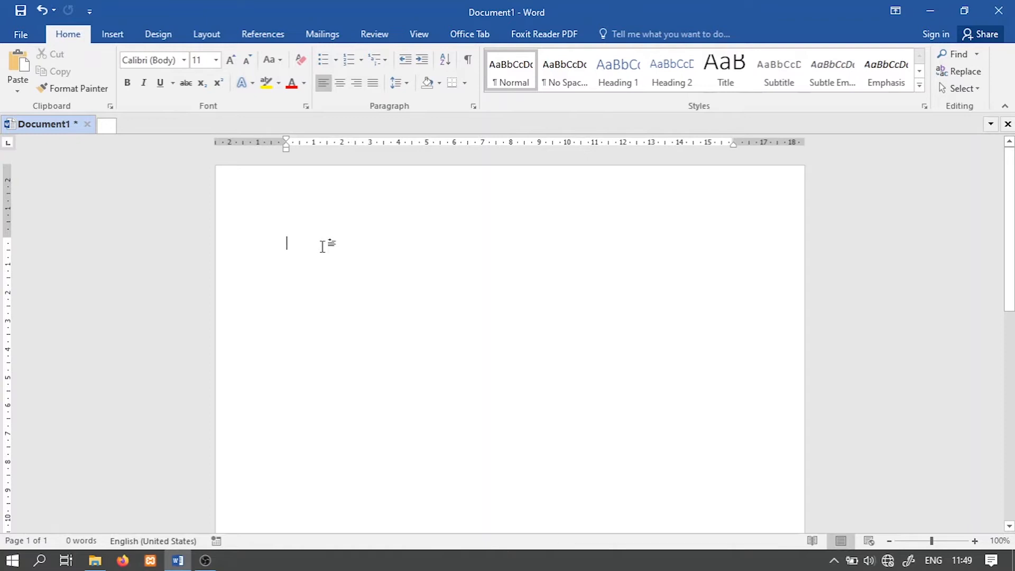
# Step: Enter DAFTAR ISI, BAB 1, BAB 2 and BAB 3 as four separate lines in the blank document
pyautogui.write('DAFTAR')
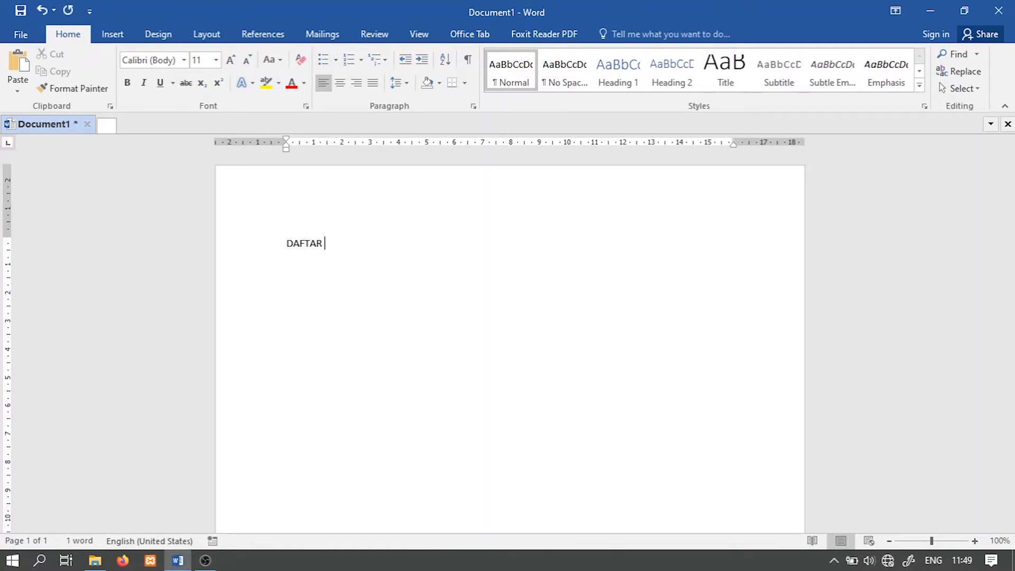
pyautogui.write(' ISi')
pyautogui.press('Return')
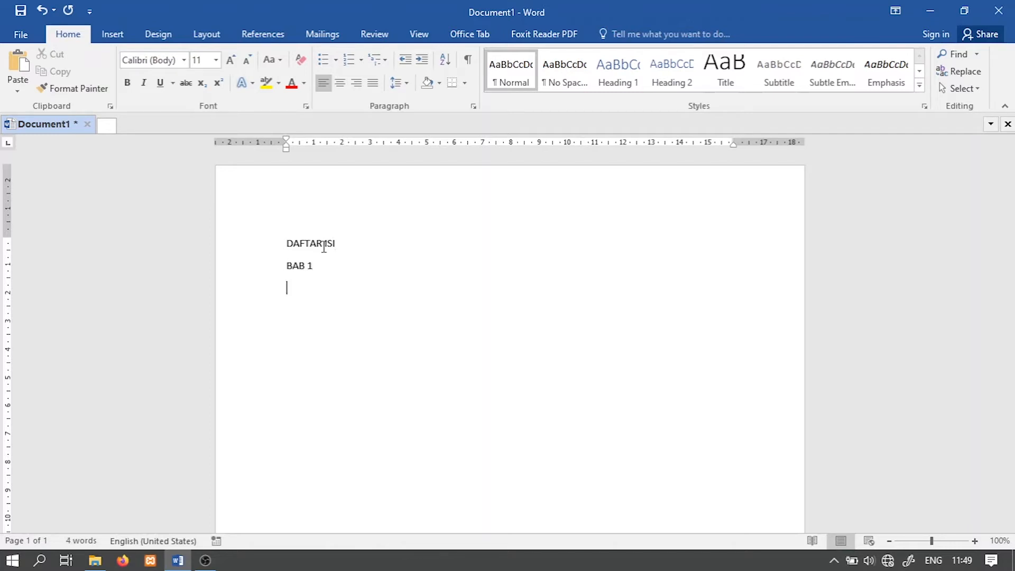
pyautogui.write('BAB 3')
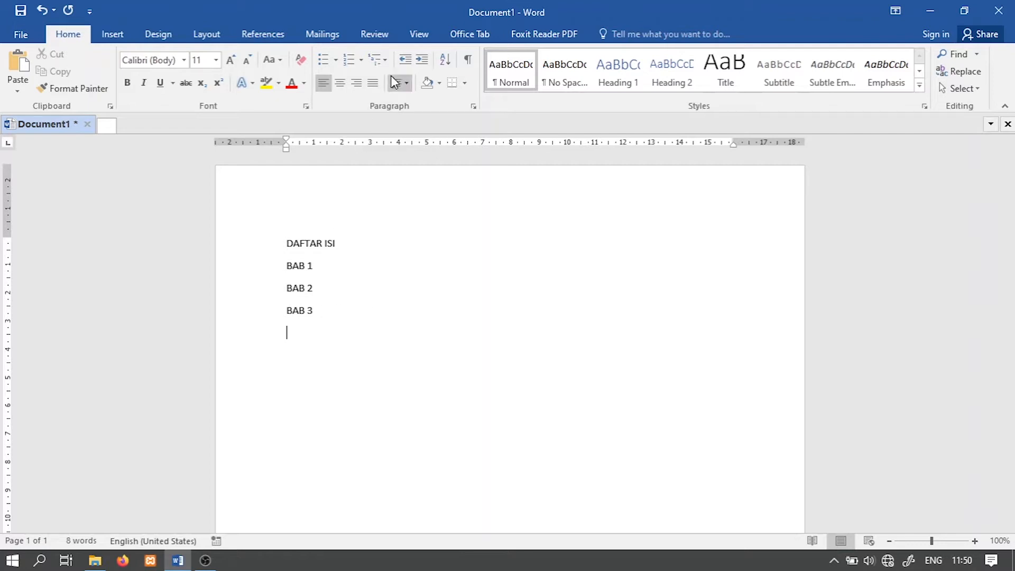
# Step: Show the Navigation Pane and apply the Heading 1 style to the DAFTAR ISI line
pyautogui.click(420, 35)
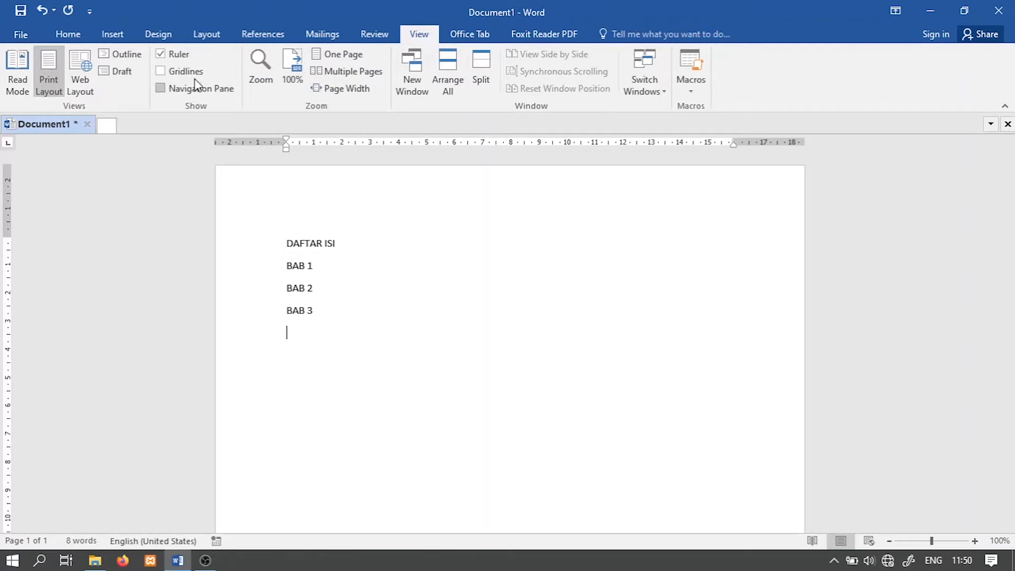
pyautogui.click(160, 90)
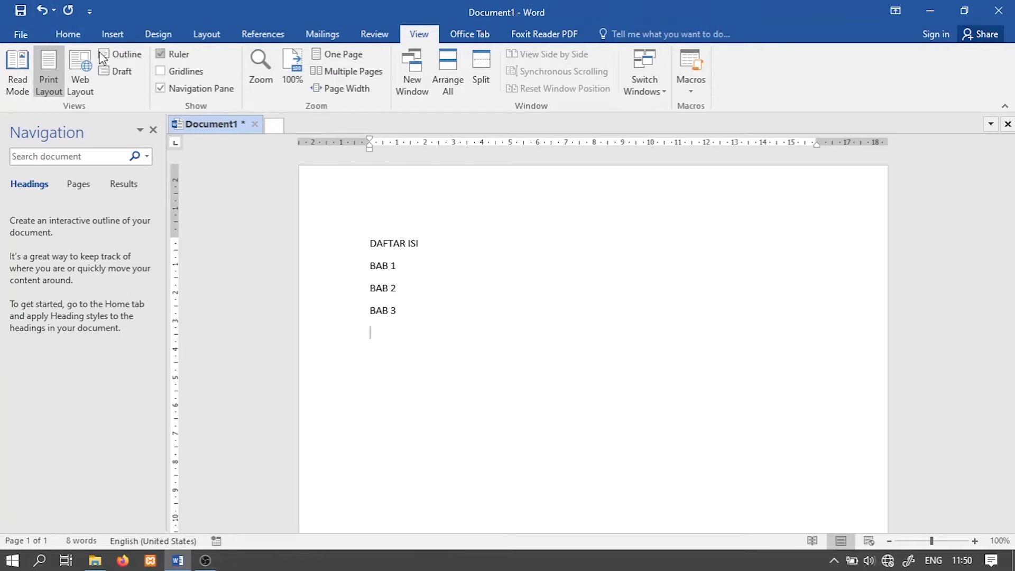
pyautogui.click(72, 36)
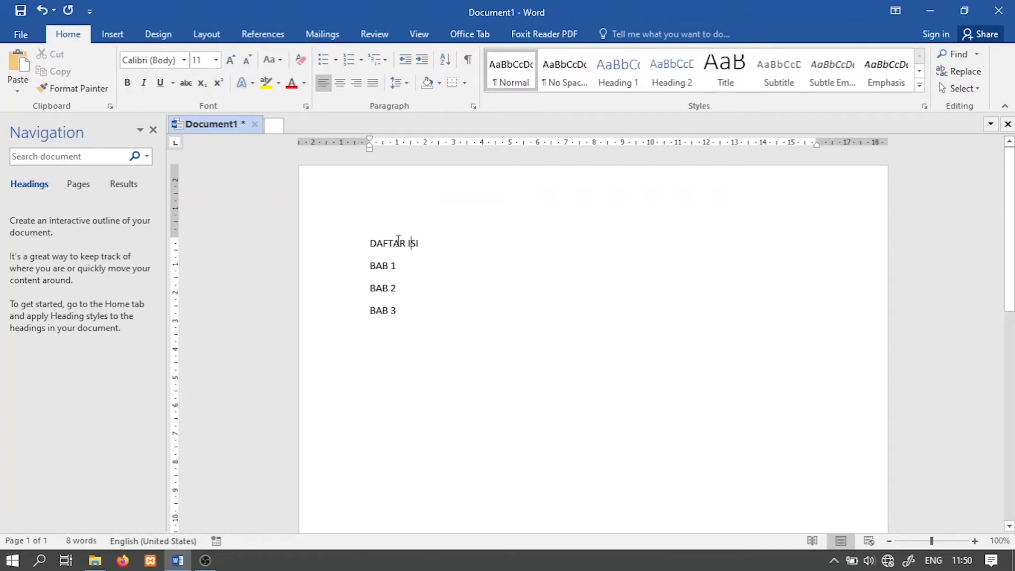
pyautogui.tripleClick(414, 242)
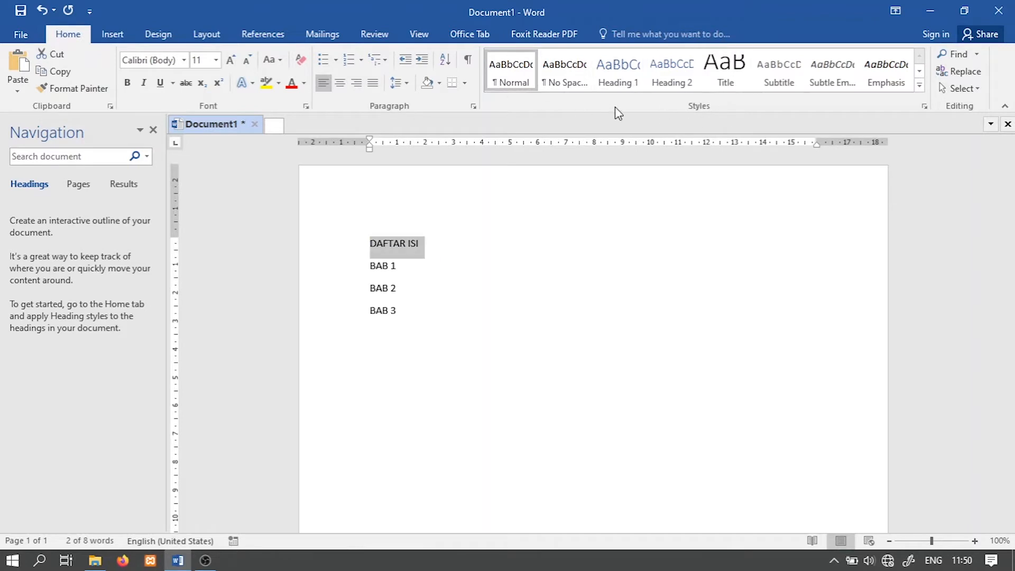
pyautogui.click(623, 86)
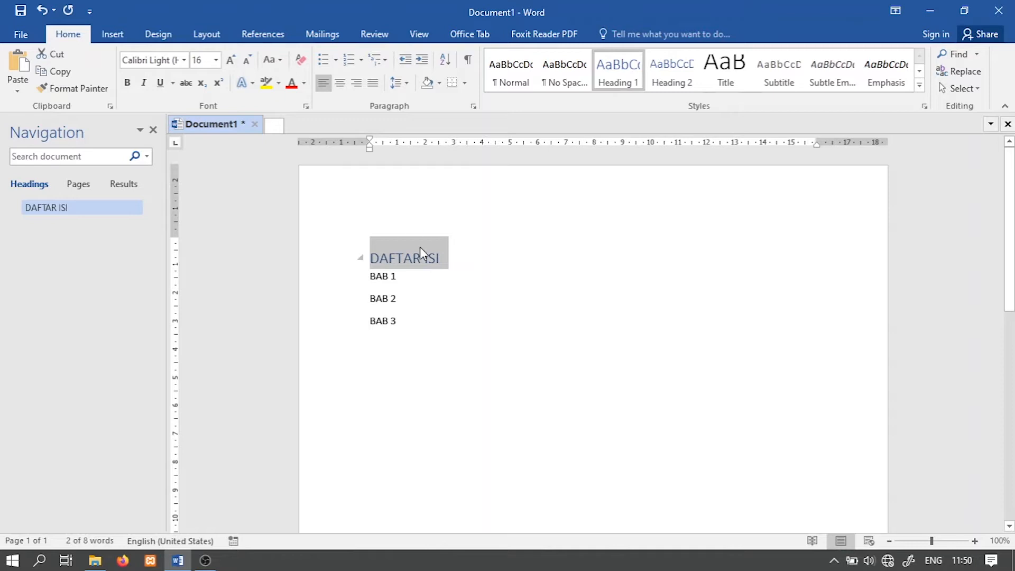
# Step: Modify the Heading 1 style to Automatic font colour, bold, size 14 and Times New Roman
pyautogui.rightClick(623, 71)
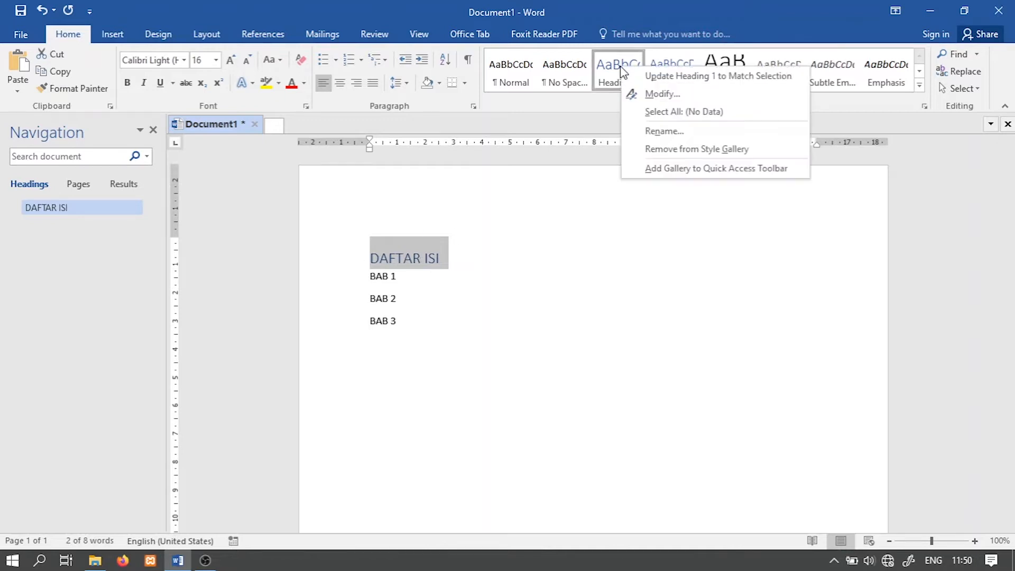
pyautogui.click(648, 93)
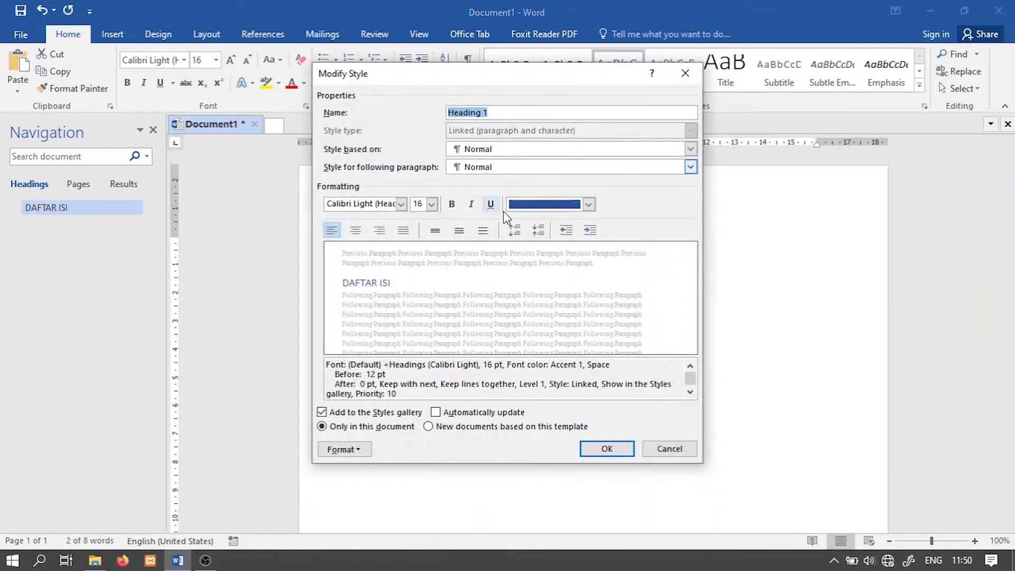
pyautogui.click(588, 204)
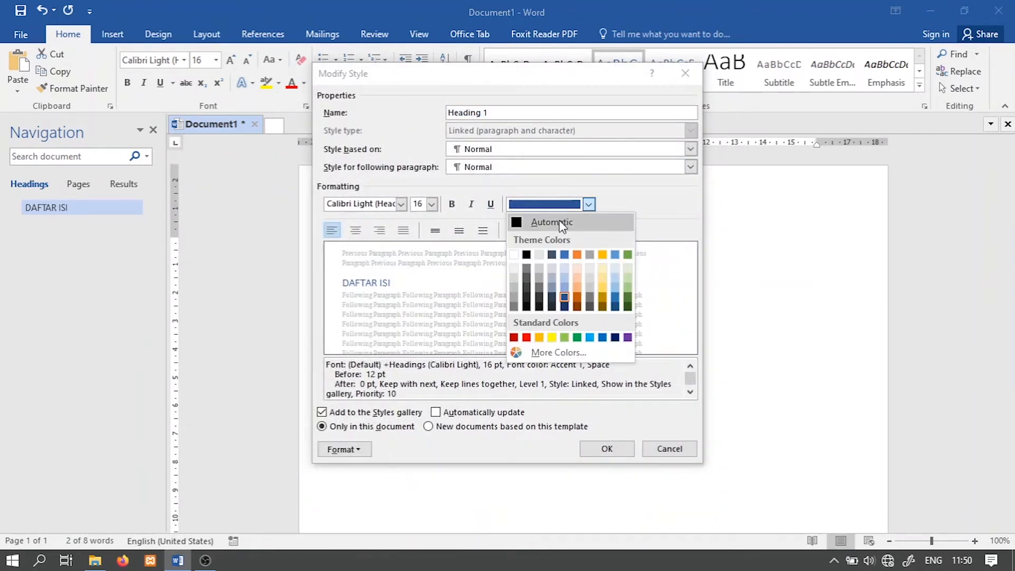
pyautogui.moveTo(558, 81); pyautogui.dragTo(785, 85)
pyautogui.click(816, 208)
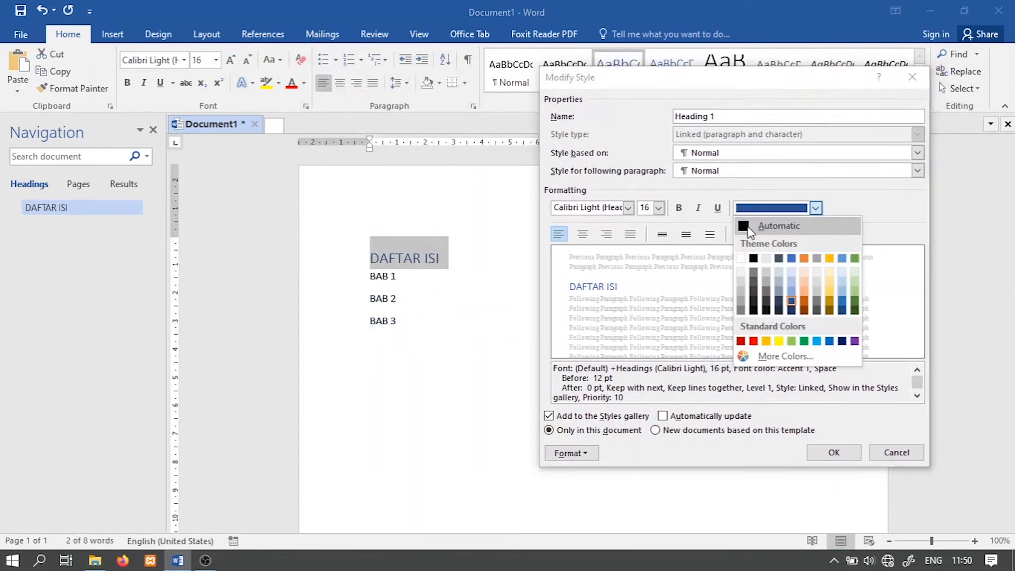
pyautogui.click(765, 227)
pyautogui.click(678, 208)
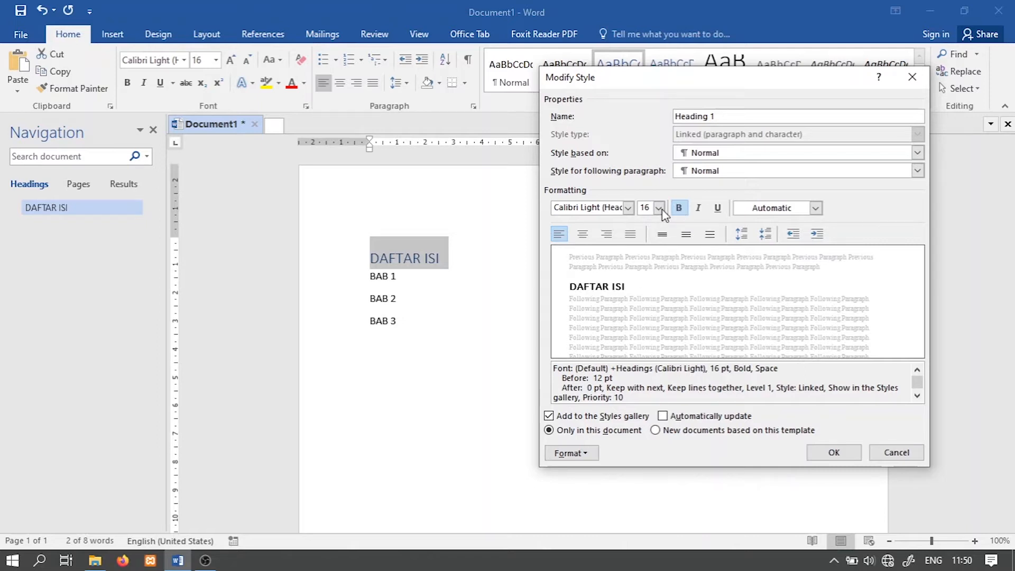
pyautogui.click(659, 208)
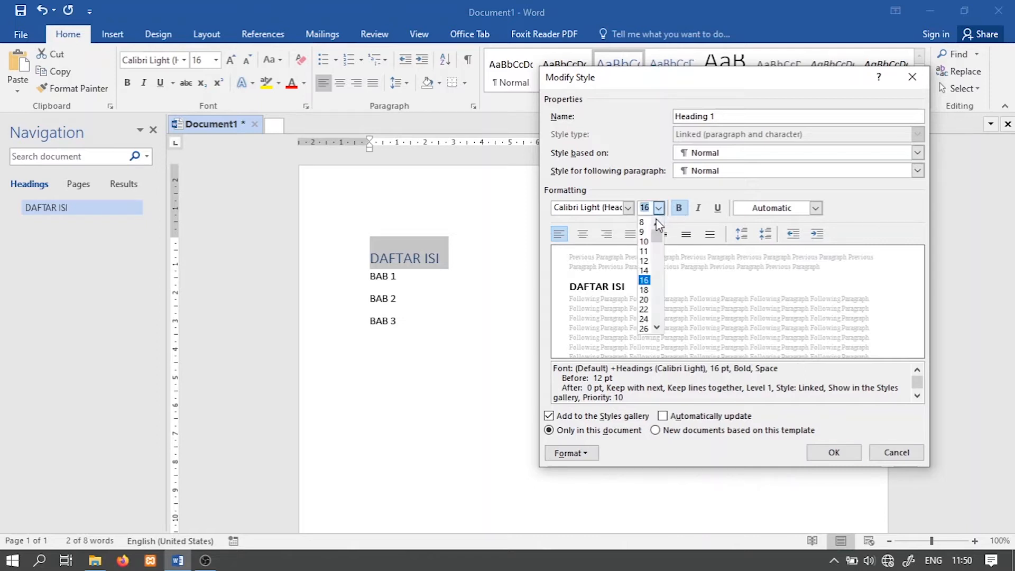
pyautogui.click(643, 271)
pyautogui.click(628, 208)
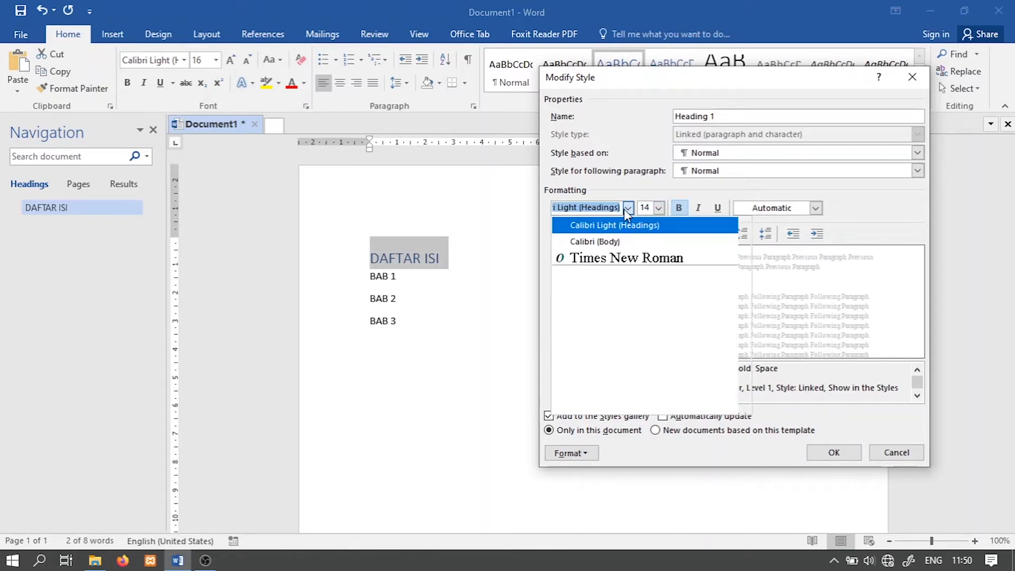
pyautogui.click(627, 257)
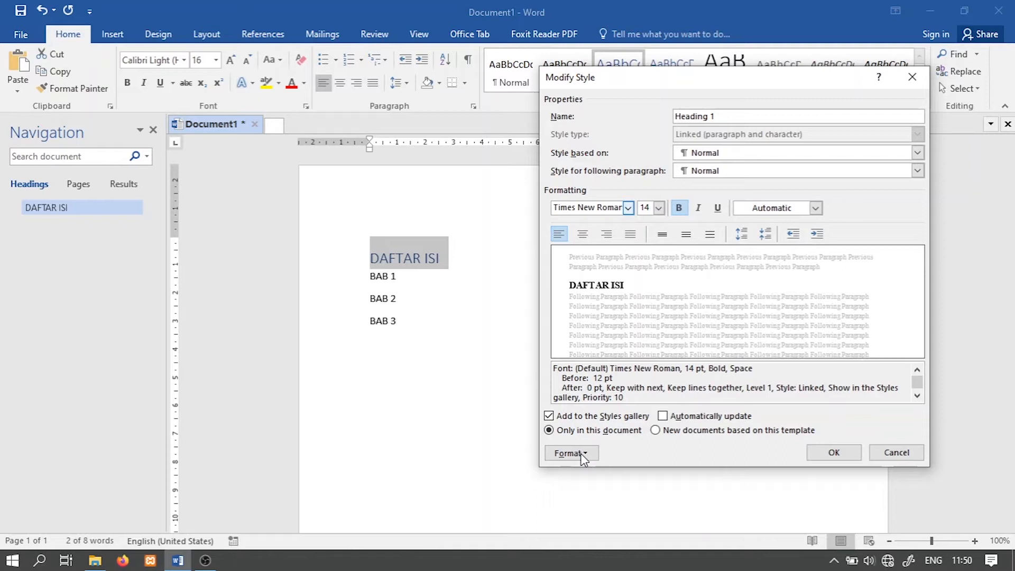
# Step: Set the Heading 1 style's font colour to the black theme colour and confirm the style changes
pyautogui.click(815, 208)
pyautogui.click(804, 212)
pyautogui.click(804, 211)
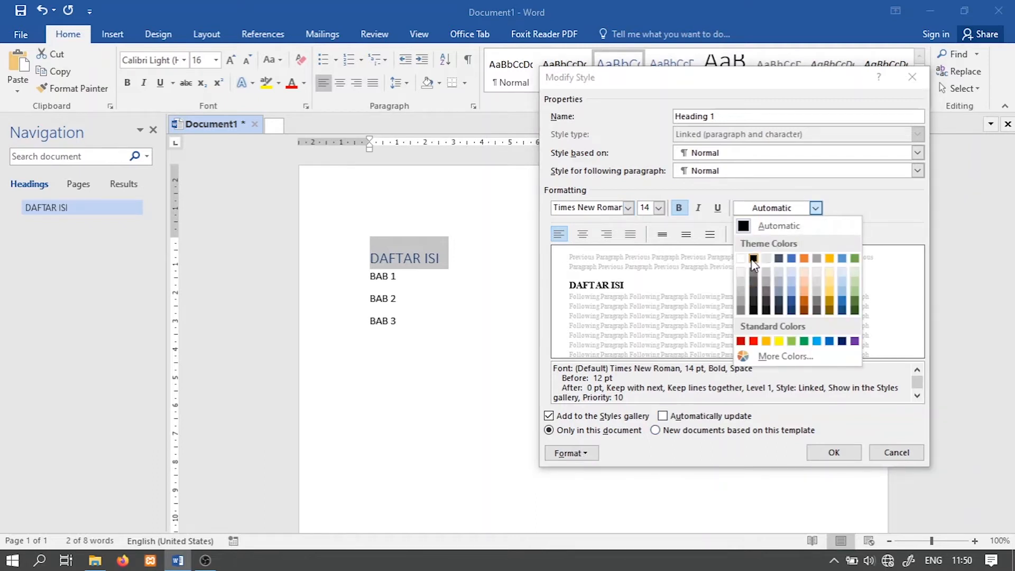
pyautogui.click(753, 261)
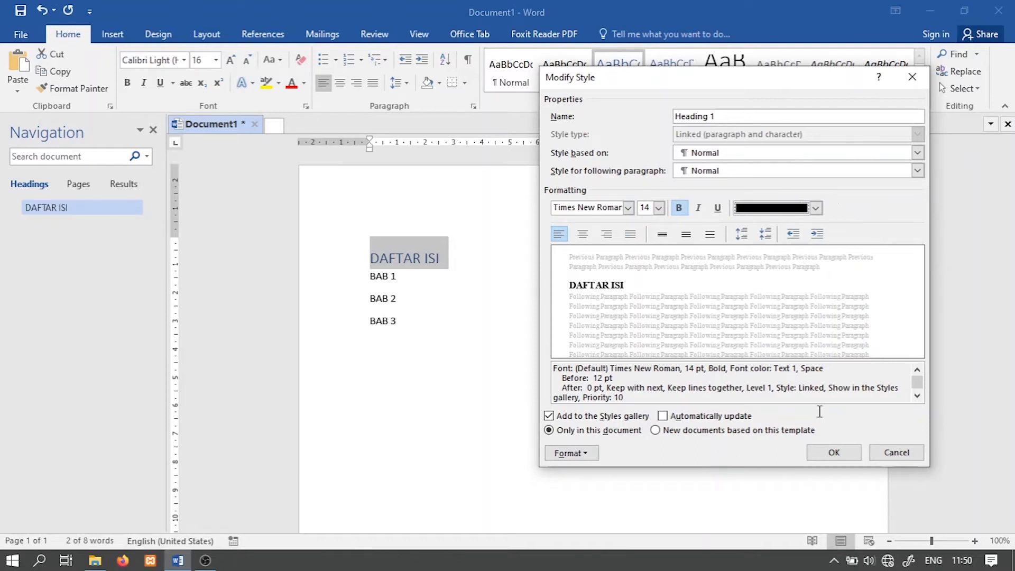
pyautogui.click(834, 453)
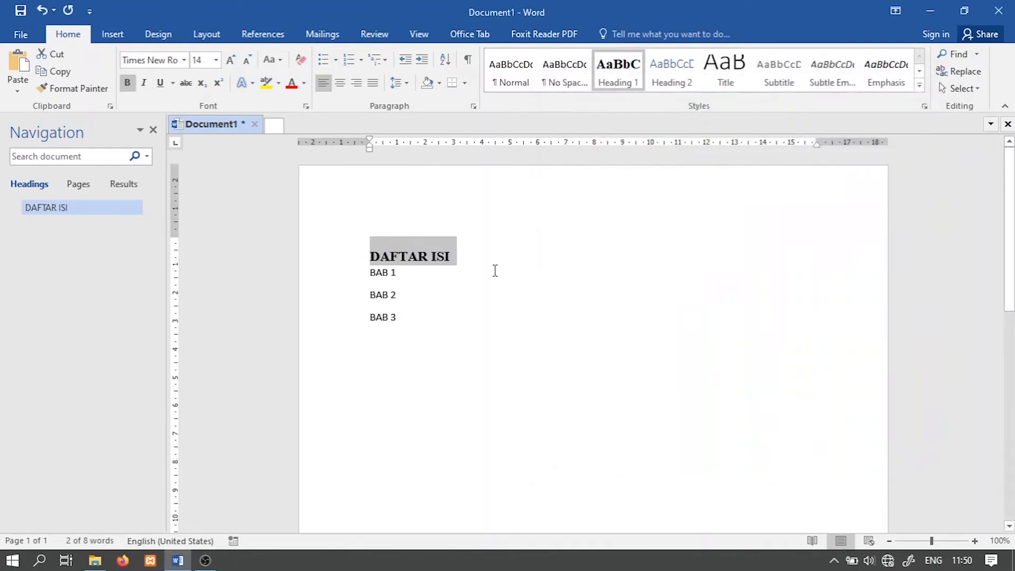
# Step: Apply the Heading 1 style to the BAB 1, BAB 2 and BAB 3 lines
pyautogui.click(481, 252)
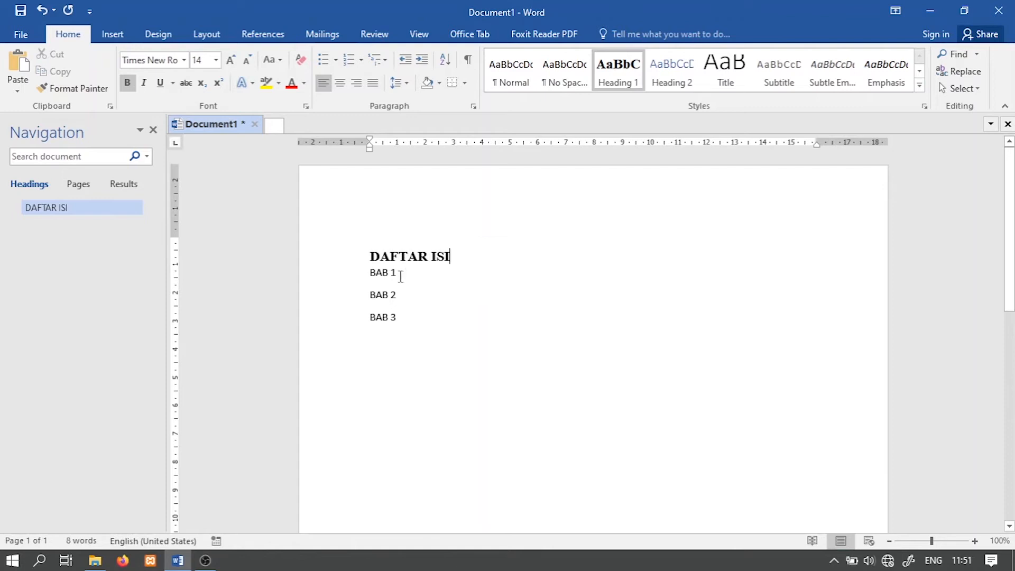
pyautogui.moveTo(400, 276); pyautogui.dragTo(366, 275)
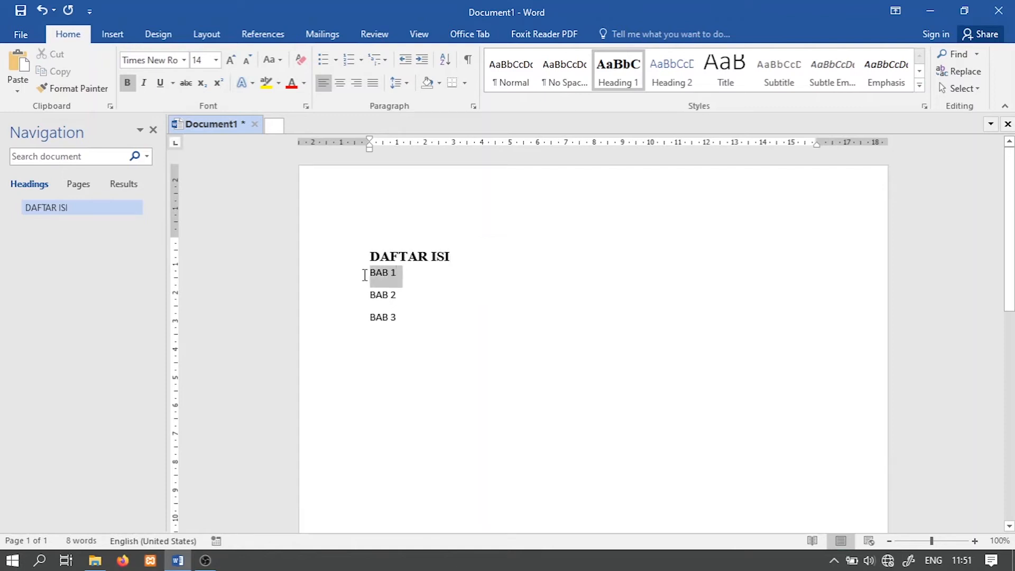
pyautogui.click(616, 85)
pyautogui.moveTo(410, 304); pyautogui.dragTo(369, 330)
pyautogui.click(617, 80)
pyautogui.click(617, 74)
pyautogui.click(458, 347)
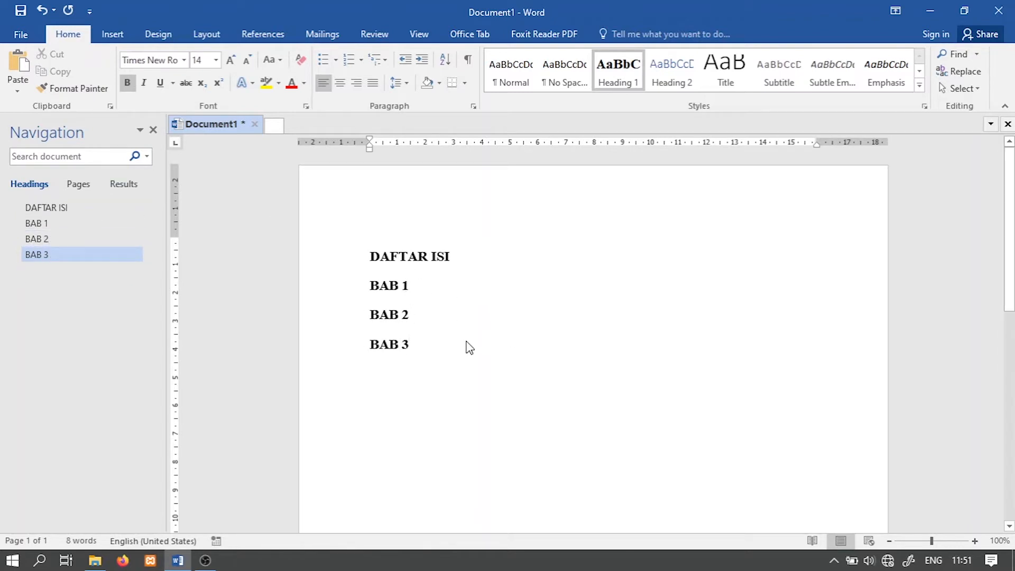
# Step: Undo the heading styling on the three BAB lines
pyautogui.hotkey('ctrl', 'z')
pyautogui.hotkey('ctrl', 'z')
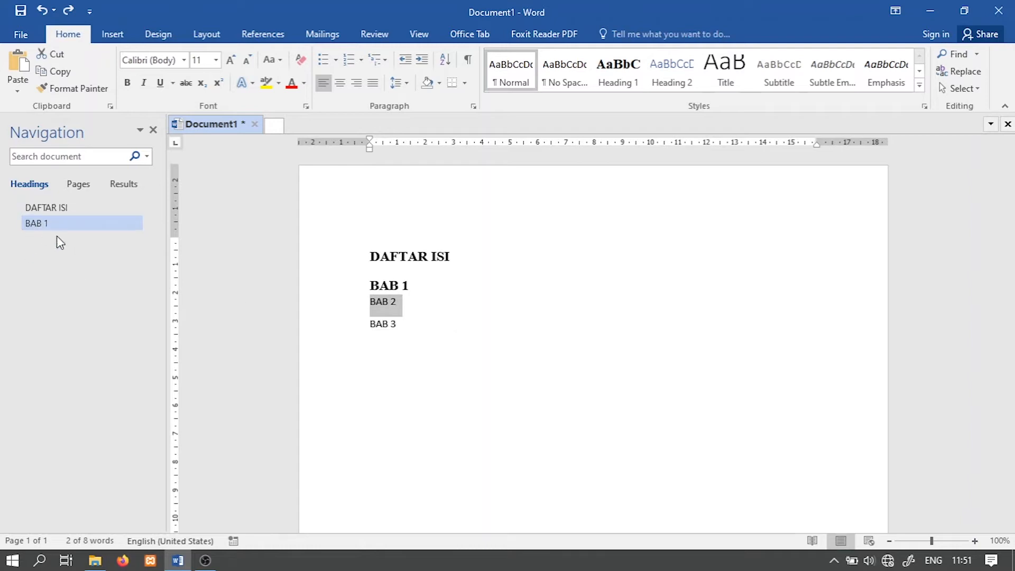
pyautogui.hotkey('ctrl', 'z')
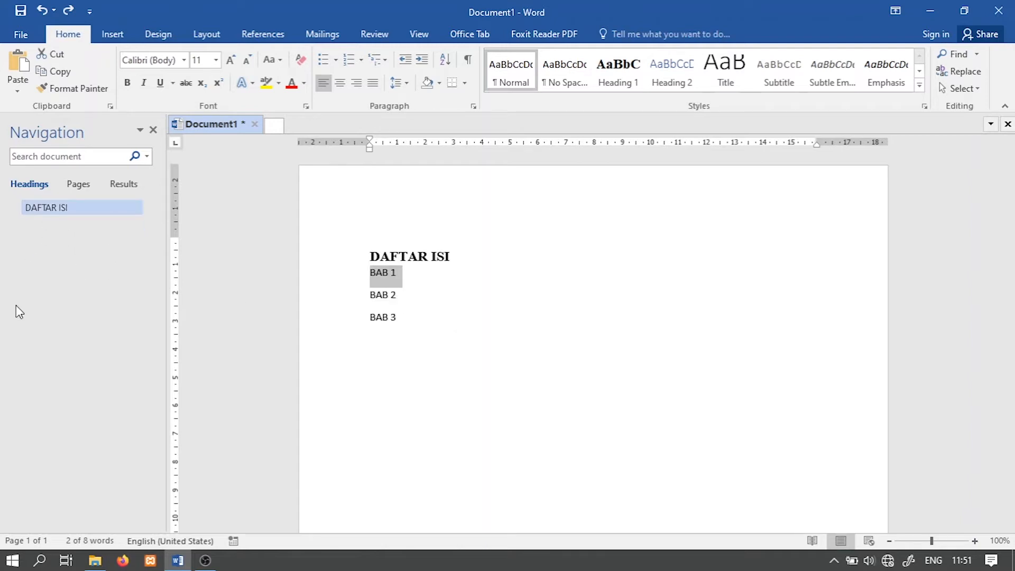
# Step: Reapply the Heading 1 style to BAB 1, BAB 2 and BAB 3, one line at a time
pyautogui.click(617, 80)
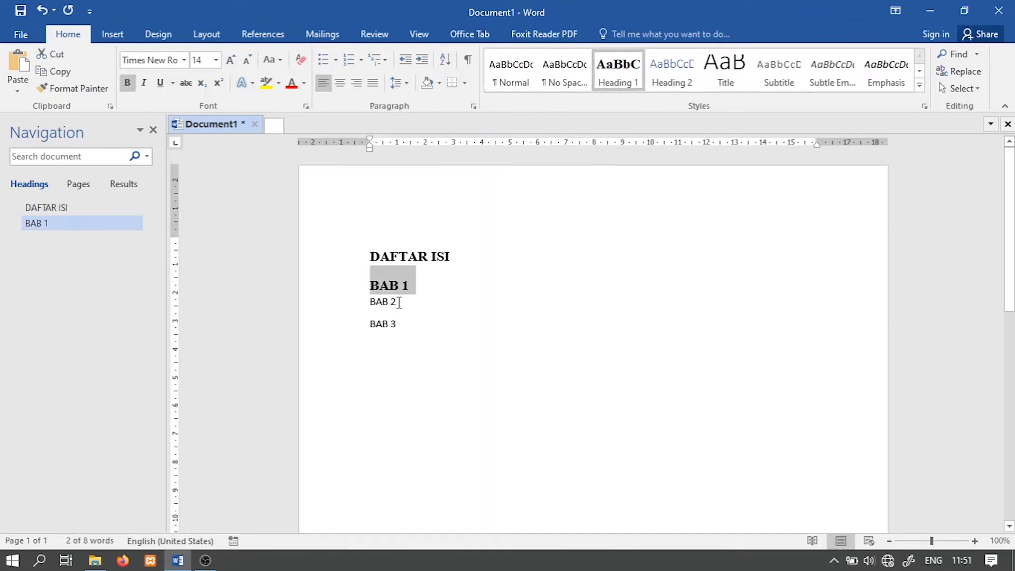
pyautogui.moveTo(399, 303); pyautogui.dragTo(360, 302)
pyautogui.click(618, 79)
pyautogui.moveTo(400, 330); pyautogui.dragTo(368, 331)
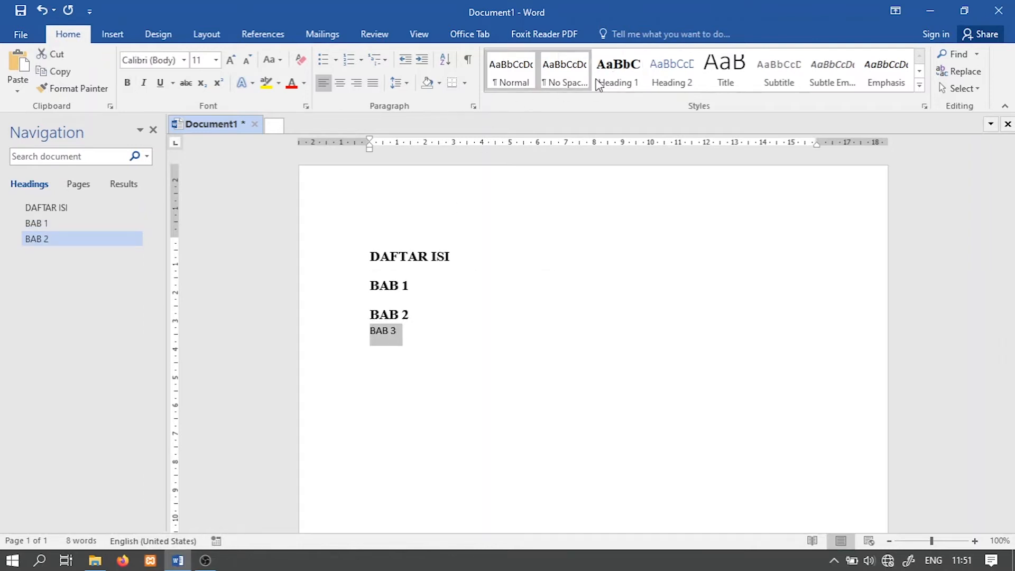
pyautogui.click(614, 74)
pyautogui.click(422, 334)
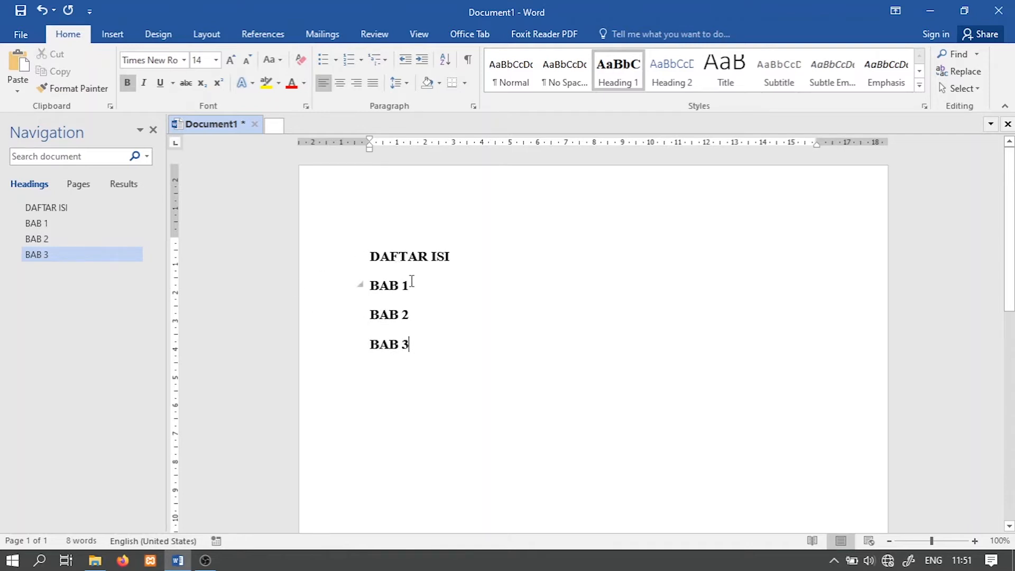
# Step: Add a normal text line beginning "Tekan ctrl +" directly beneath the DAFTAR ISI heading
pyautogui.click(453, 256)
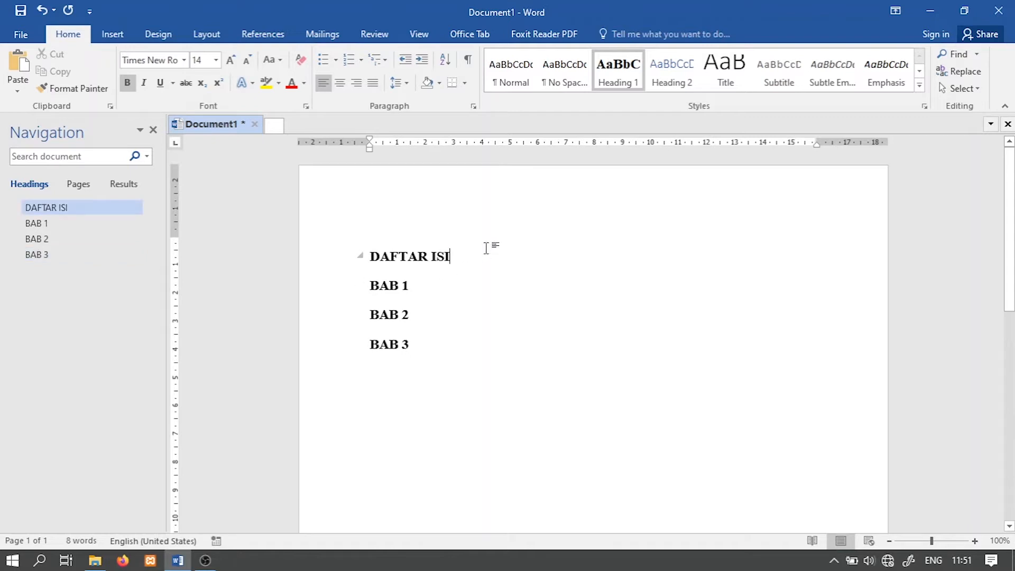
pyautogui.press('Return')
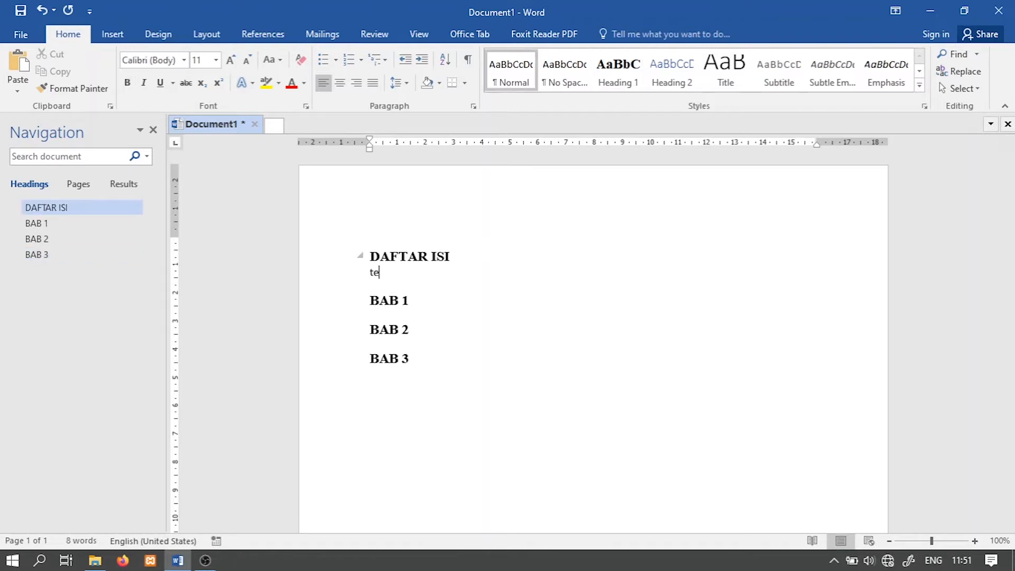
pyautogui.write('tekan alt')
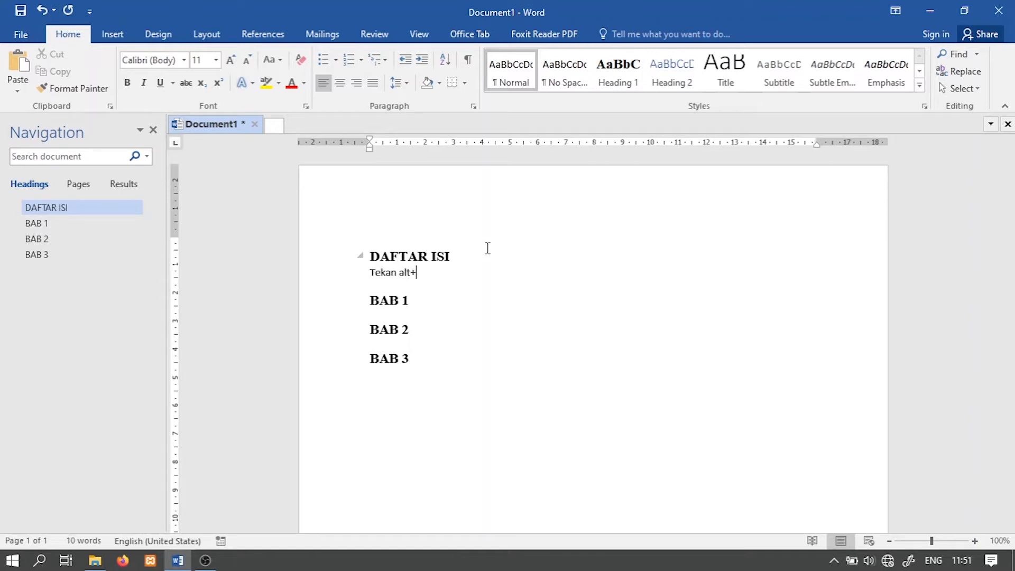
pyautogui.press('BackSpace')
pyautogui.write('ctrl +')
# Step: Insert page breaks after the text line under DAFTAR ISI, after BAB 1 and after BAB 2
pyautogui.hotkey('ctrl', 'Return')
pyautogui.scroll(-4, 473, 350)
pyautogui.click(398, 390)
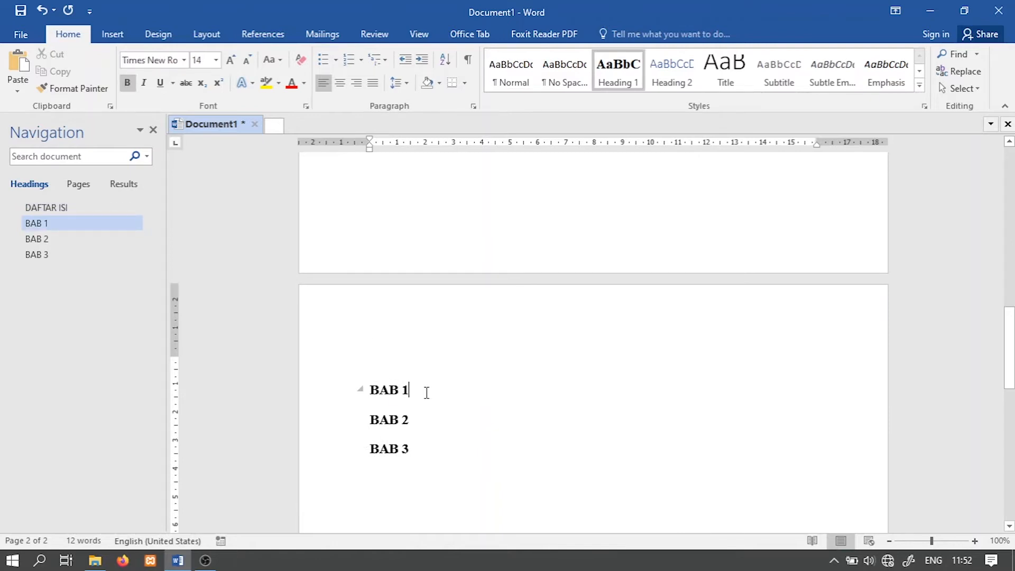
pyautogui.hotkey('ctrl', 'Return')
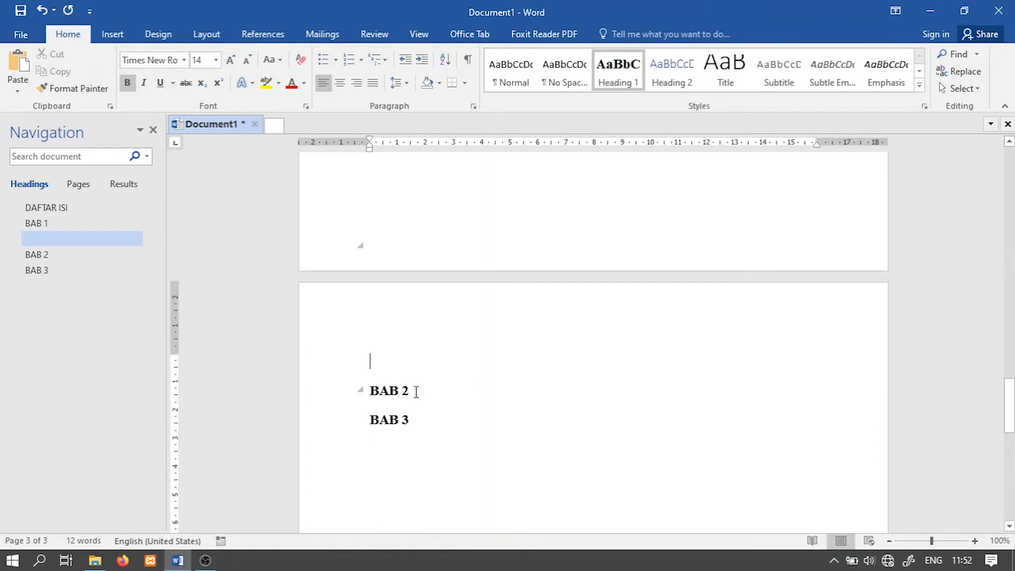
pyautogui.click(416, 391)
pyautogui.hotkey('ctrl', 'Return')
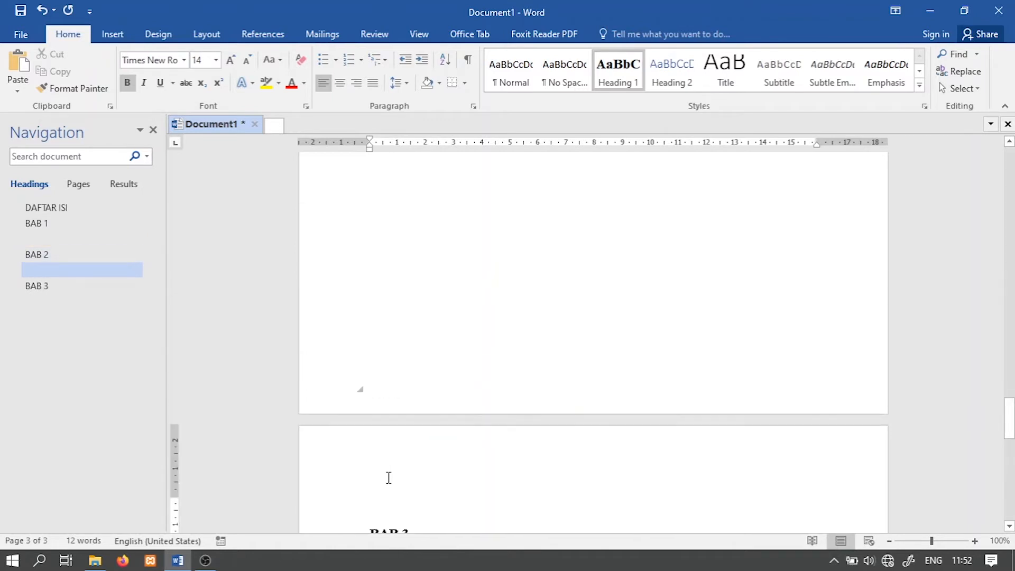
pyautogui.scroll(-5, 389, 477)
pyautogui.scroll(15, 410, 437)
pyautogui.scroll(10, 436, 297)
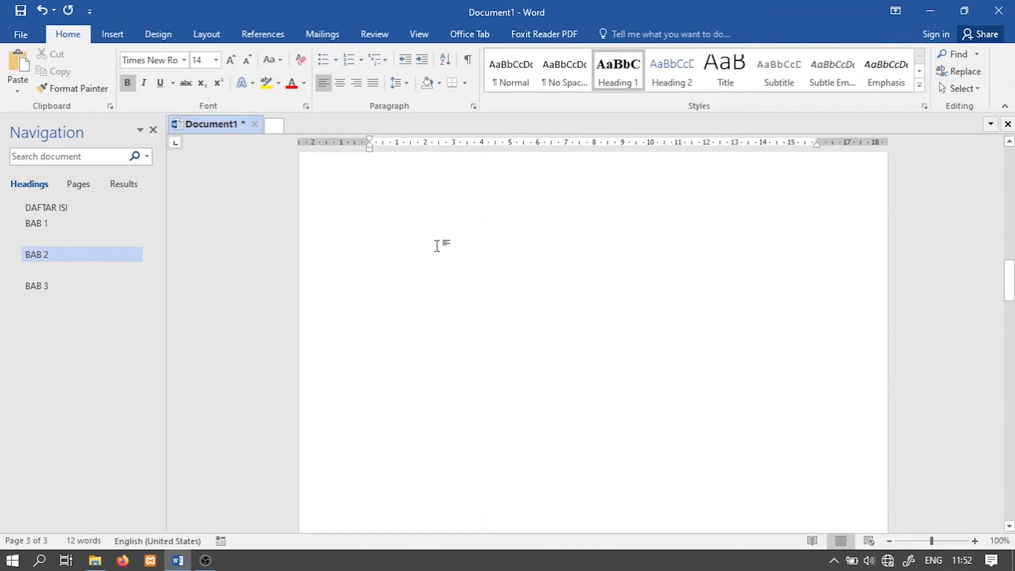
pyautogui.scroll(10, 436, 246)
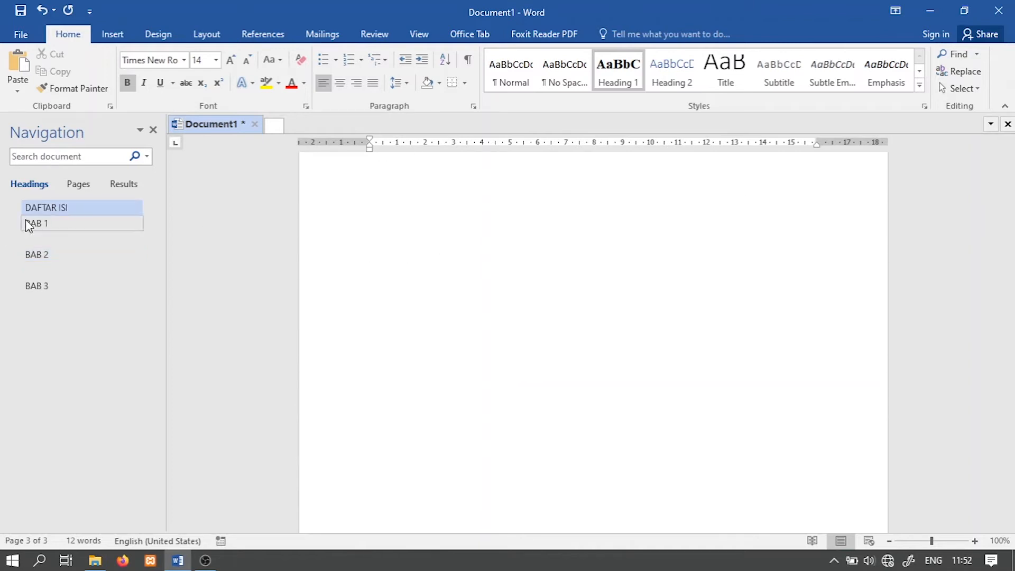
# Step: Jump through the BAB 1, BAB 2, BAB 3 and DAFTAR ISI headings to check their pages
pyautogui.click(29, 225)
pyautogui.click(34, 256)
pyautogui.click(43, 293)
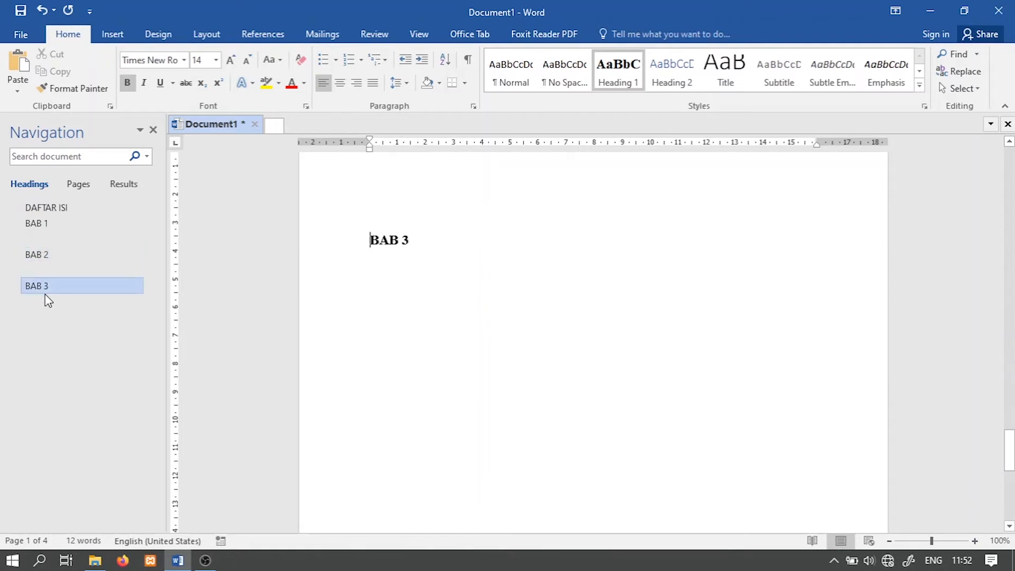
pyautogui.click(30, 222)
pyautogui.click(39, 209)
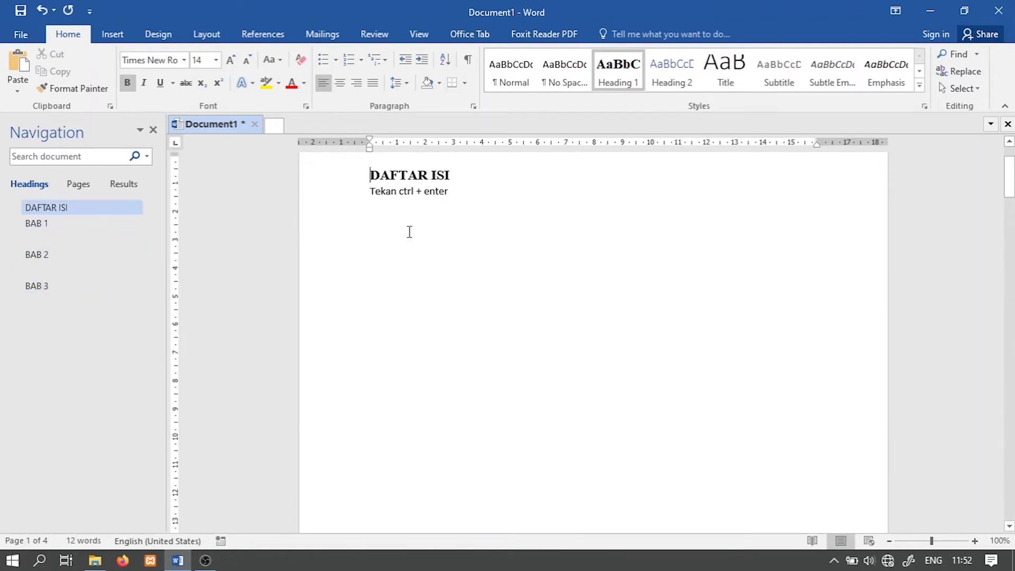
pyautogui.scroll(2, 445, 197)
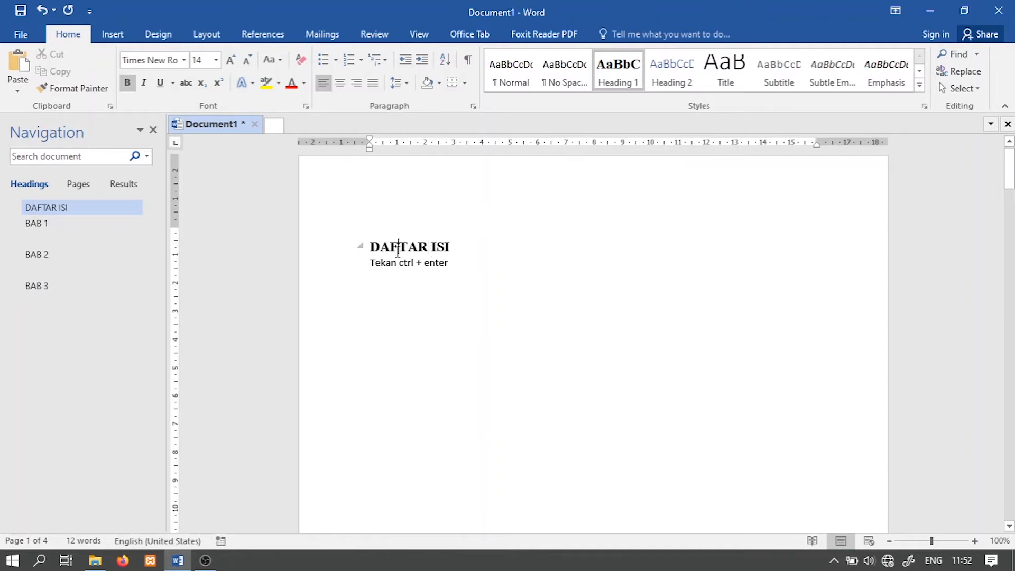
# Step: Modify the Heading 1 style to use centred alignment, reviewing its paragraph spacing and page break settings before applying
pyautogui.rightClick(602, 76)
pyautogui.click(633, 100)
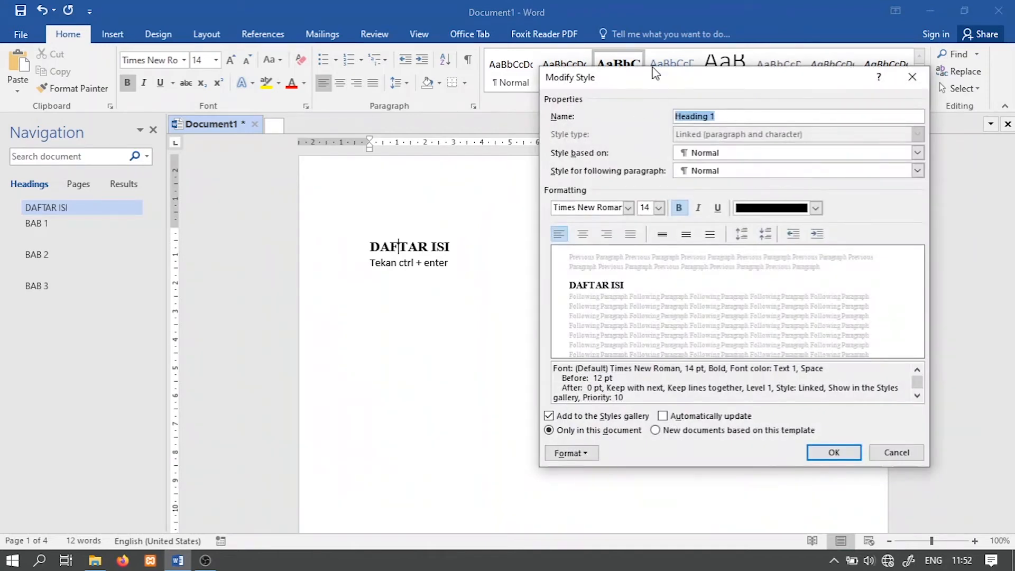
pyautogui.moveTo(658, 77); pyautogui.dragTo(676, 67)
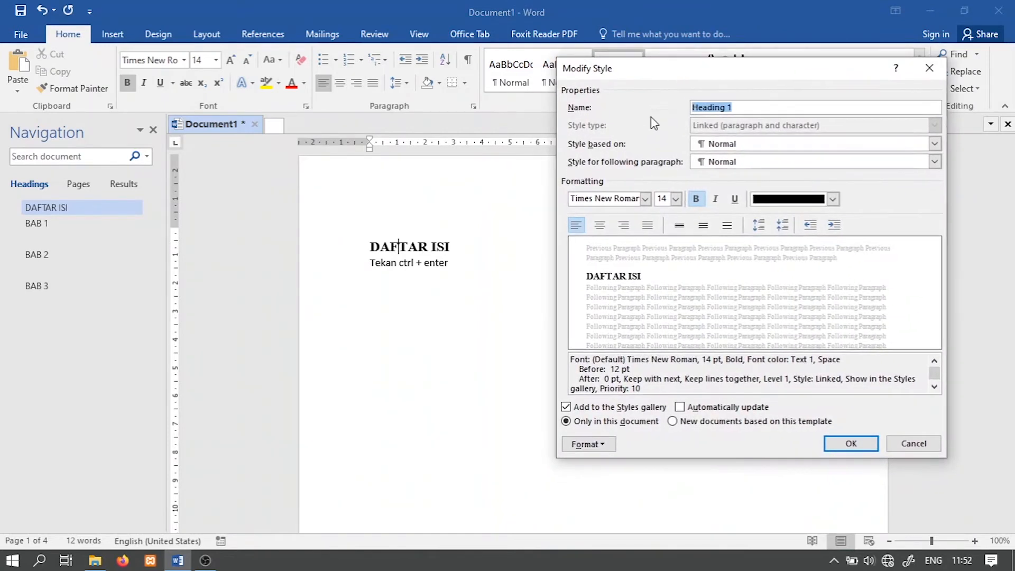
pyautogui.click(600, 227)
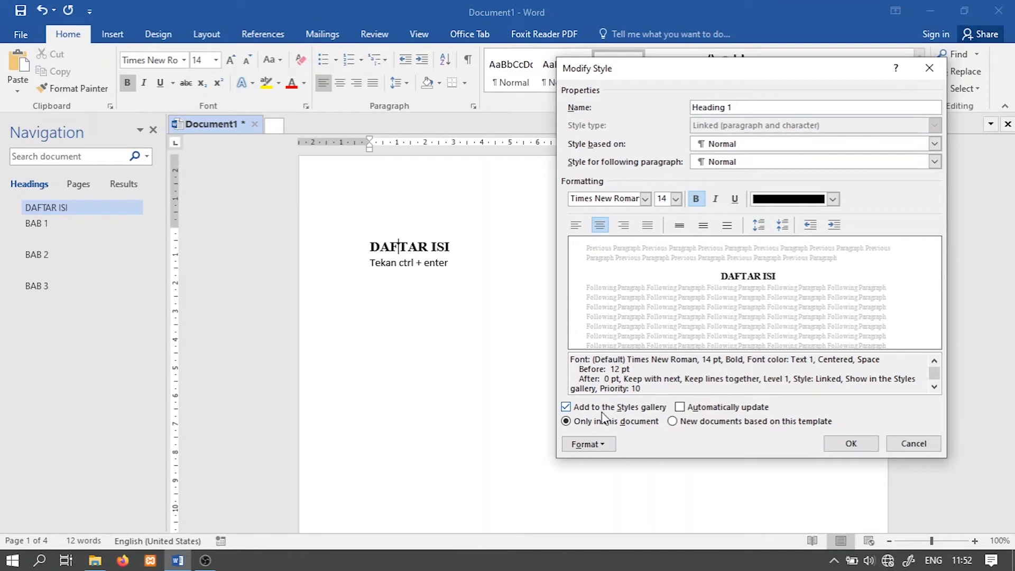
pyautogui.click(602, 445)
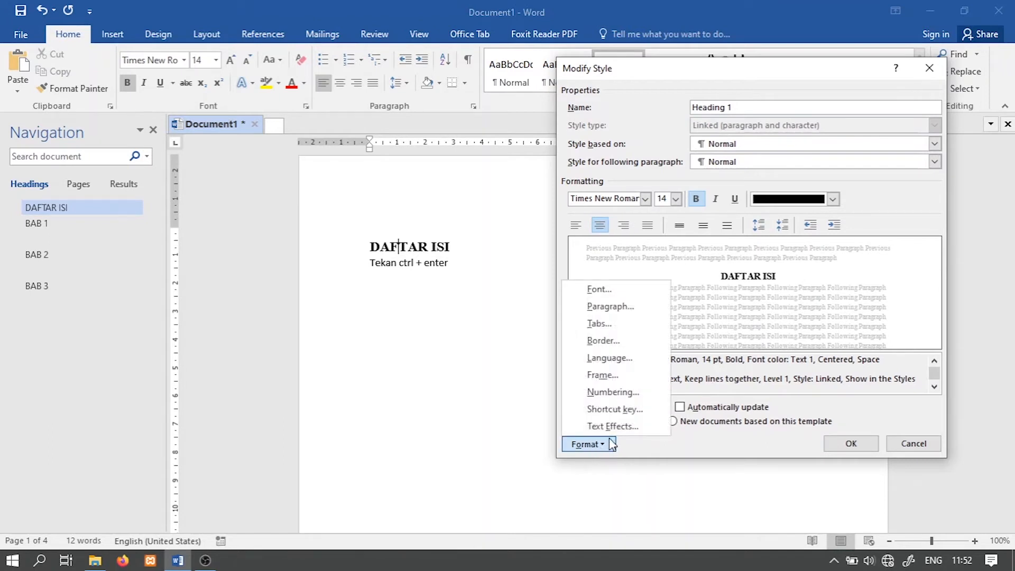
pyautogui.click(621, 309)
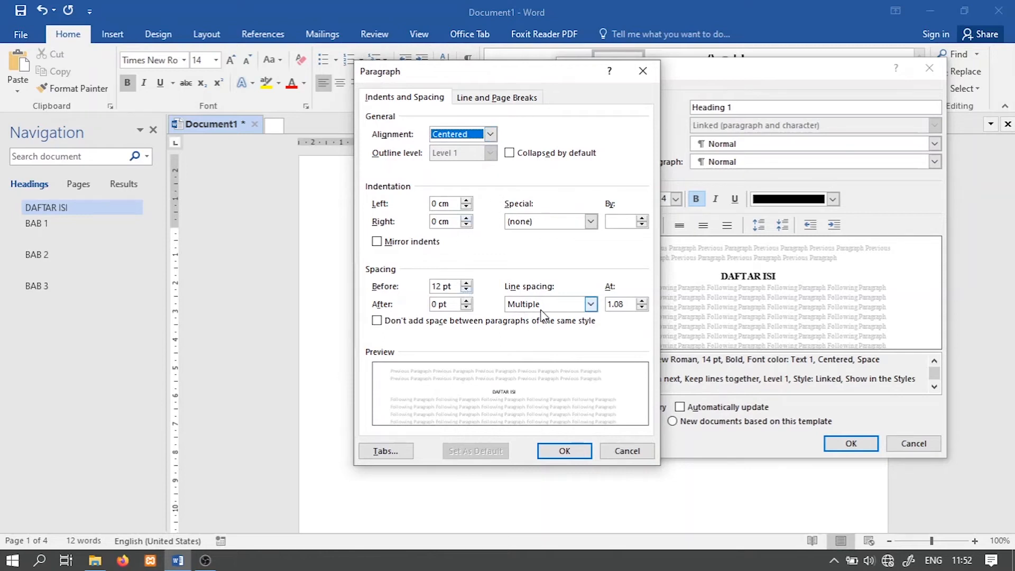
pyautogui.click(517, 101)
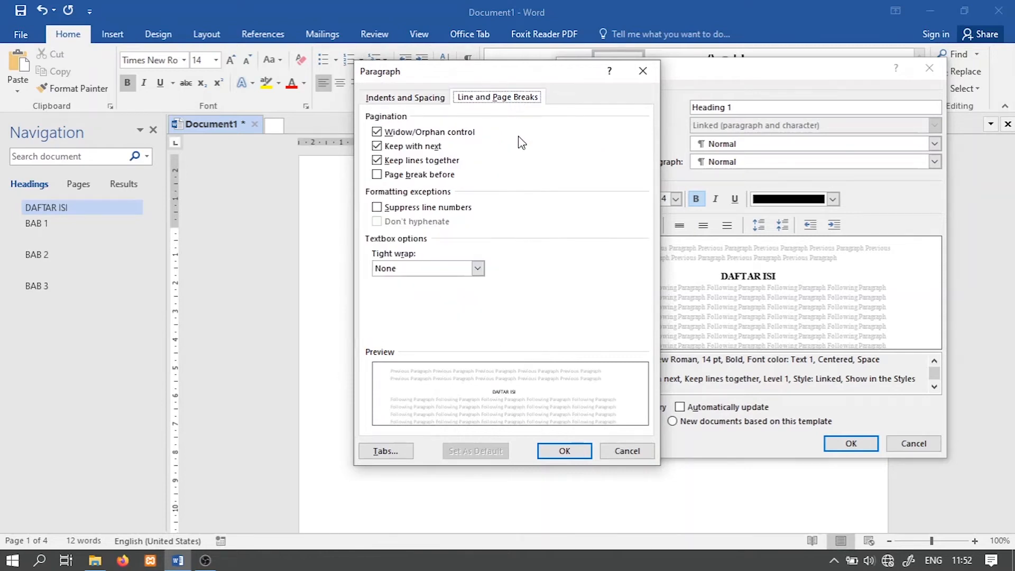
pyautogui.click(385, 99)
pyautogui.click(549, 449)
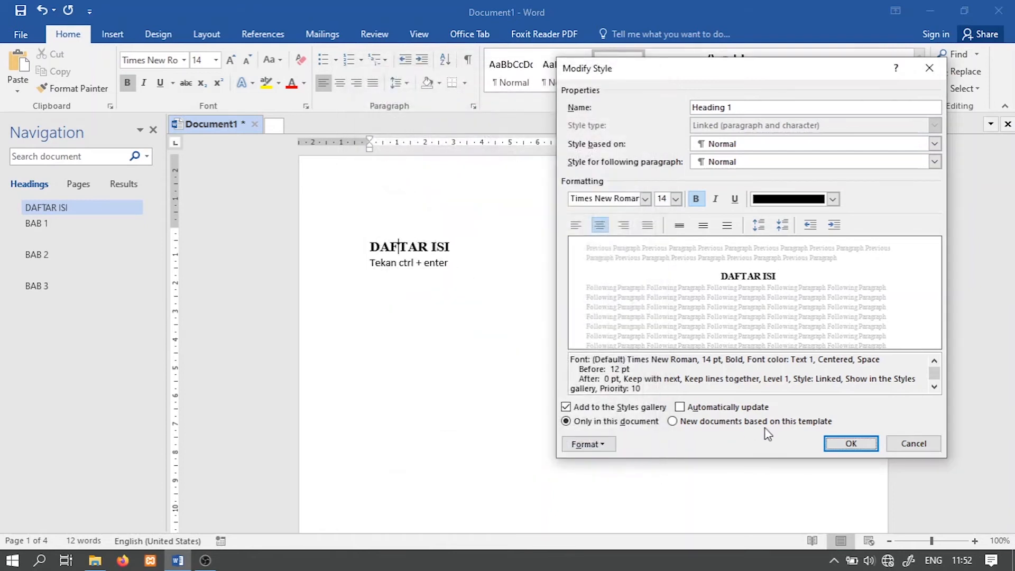
pyautogui.click(827, 447)
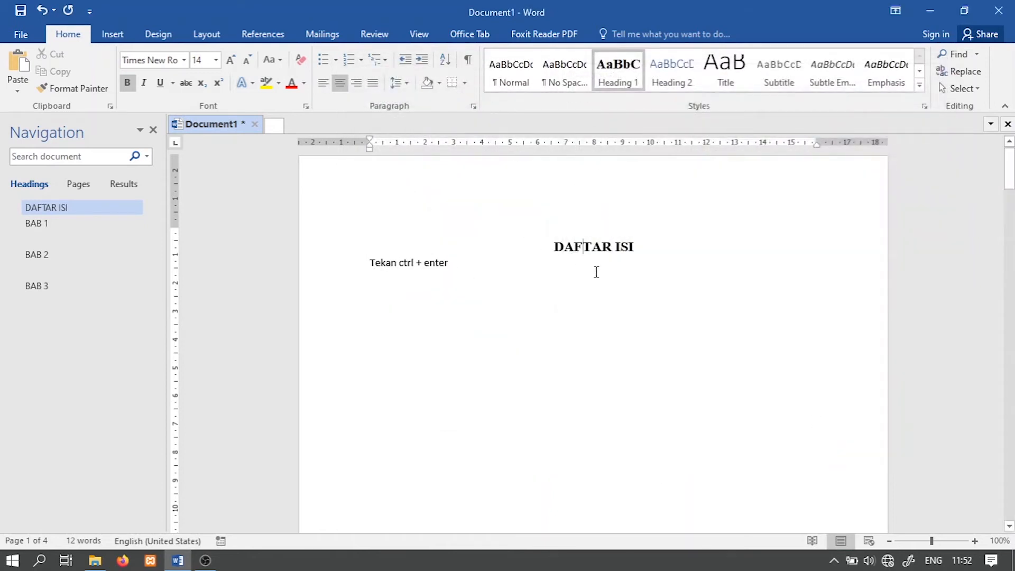
# Step: Delete the text line "Tekan ctrl + enter" beneath the DAFTAR ISI heading
pyautogui.moveTo(450, 269); pyautogui.dragTo(390, 265)
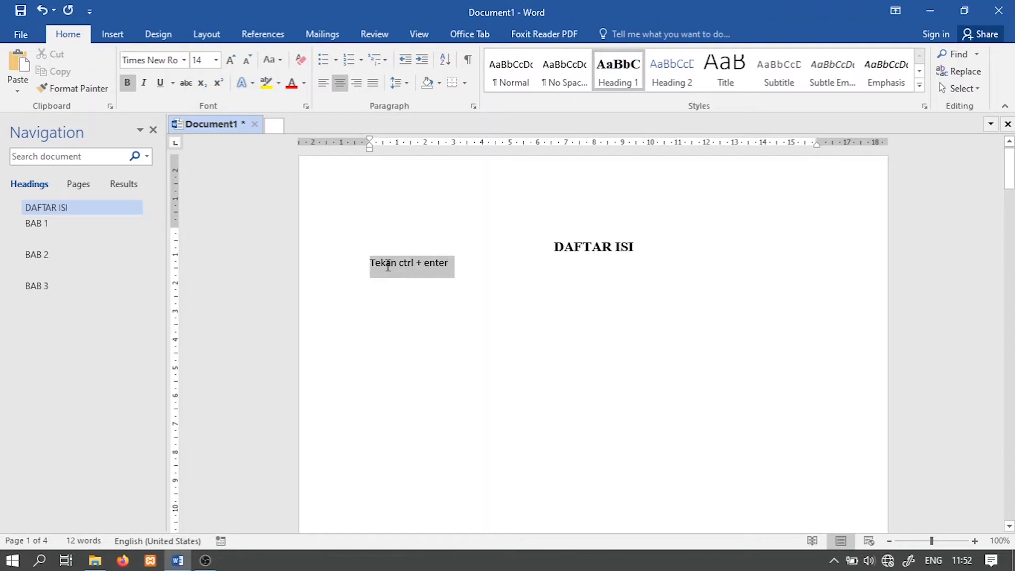
pyautogui.press('BackSpace')
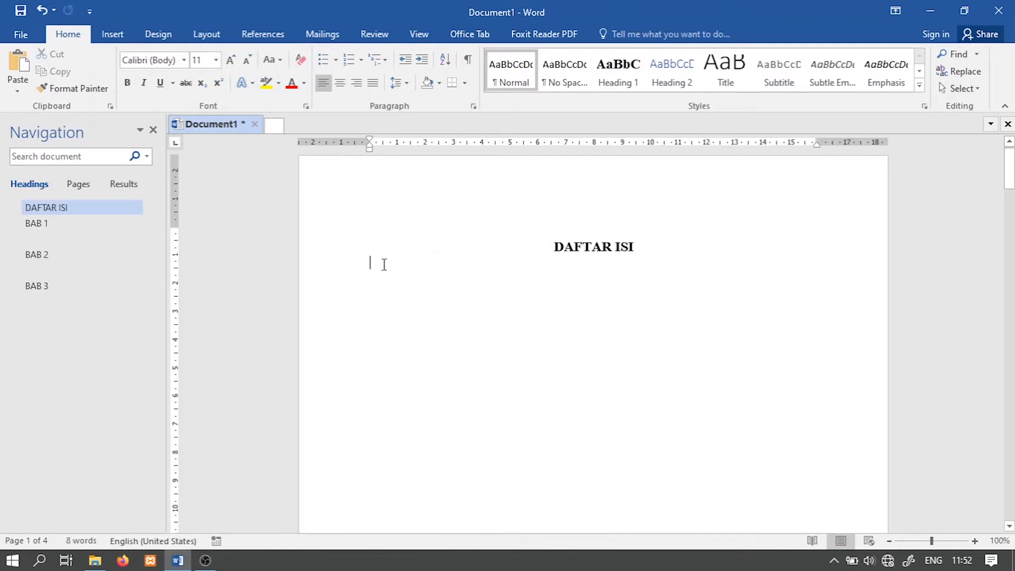
pyautogui.click(633, 242)
# Step: Check the alignment of the BAB 1, BAB 2 and BAB 3 headings on their pages and return to DAFTAR ISI
pyautogui.click(33, 225)
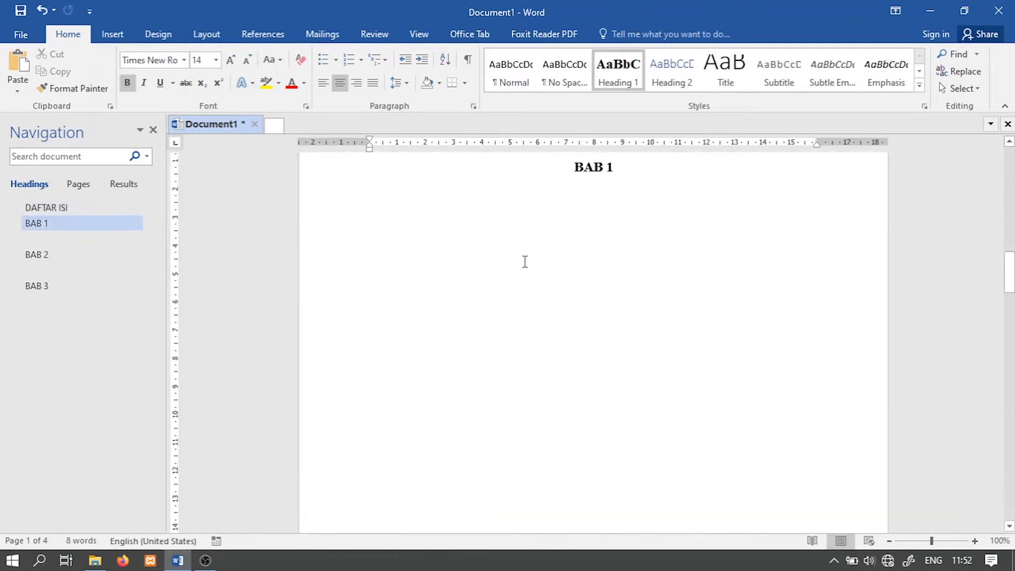
pyautogui.click(35, 255)
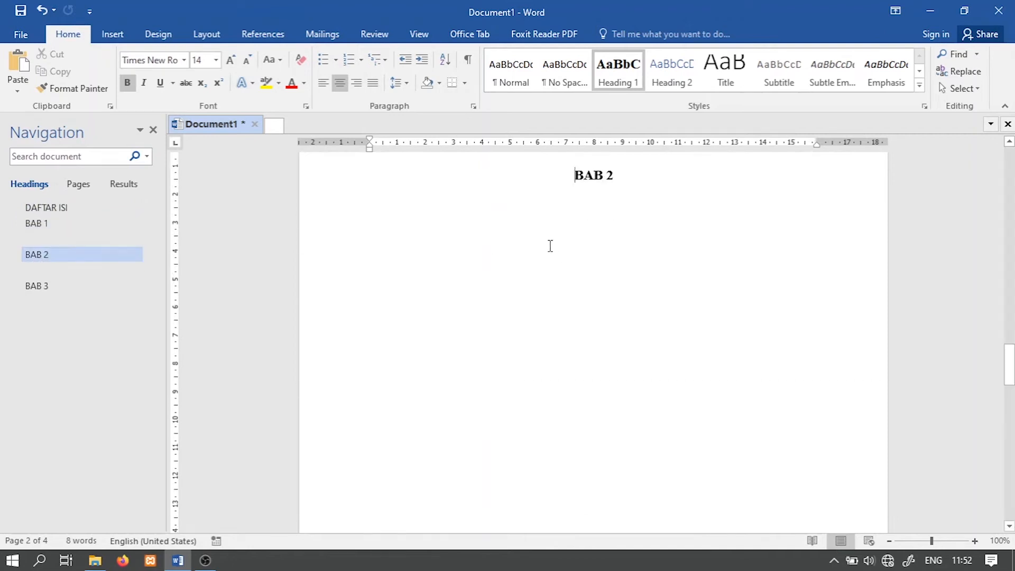
pyautogui.click(47, 286)
pyautogui.scroll(3, 583, 294)
pyautogui.scroll(3, 601, 358)
pyautogui.scroll(-3, 607, 367)
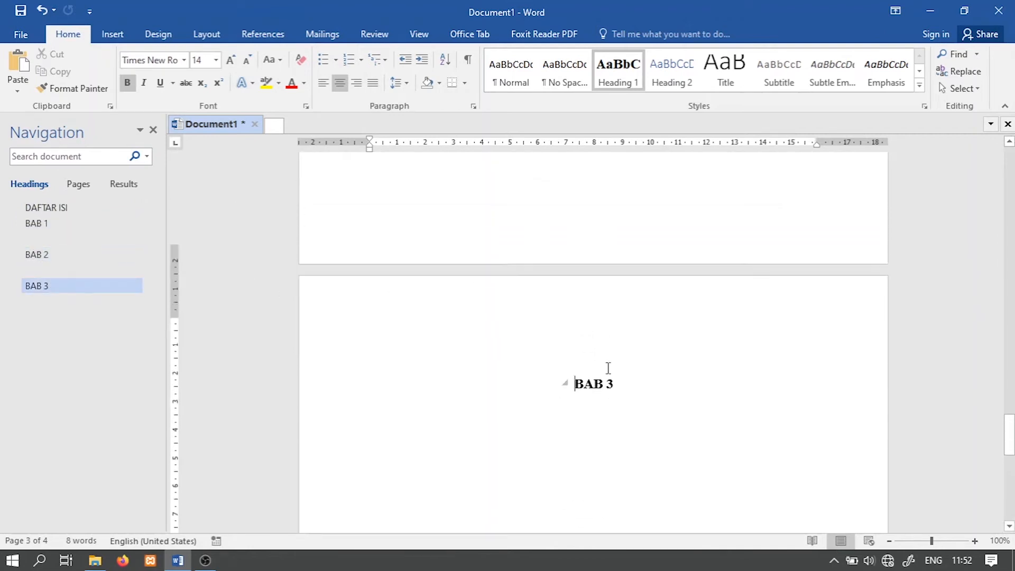
pyautogui.scroll(-2, 605, 369)
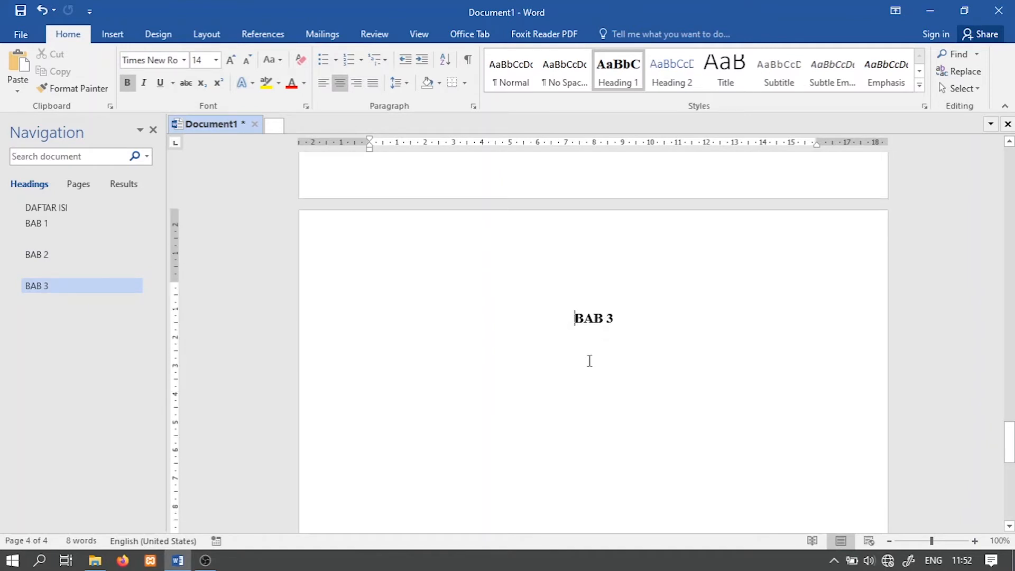
pyautogui.scroll(20, 591, 351)
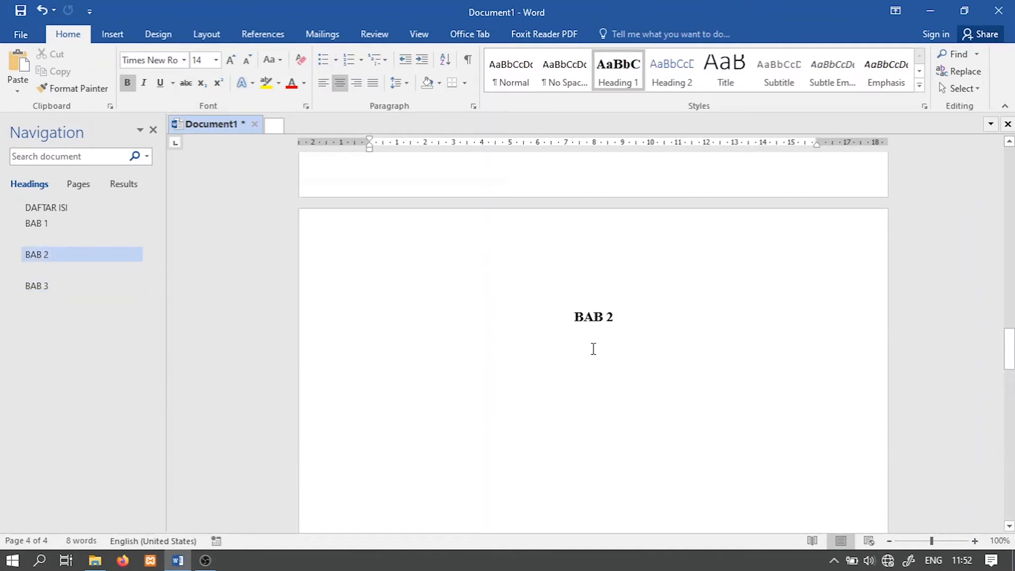
pyautogui.scroll(10, 591, 351)
pyautogui.click(32, 225)
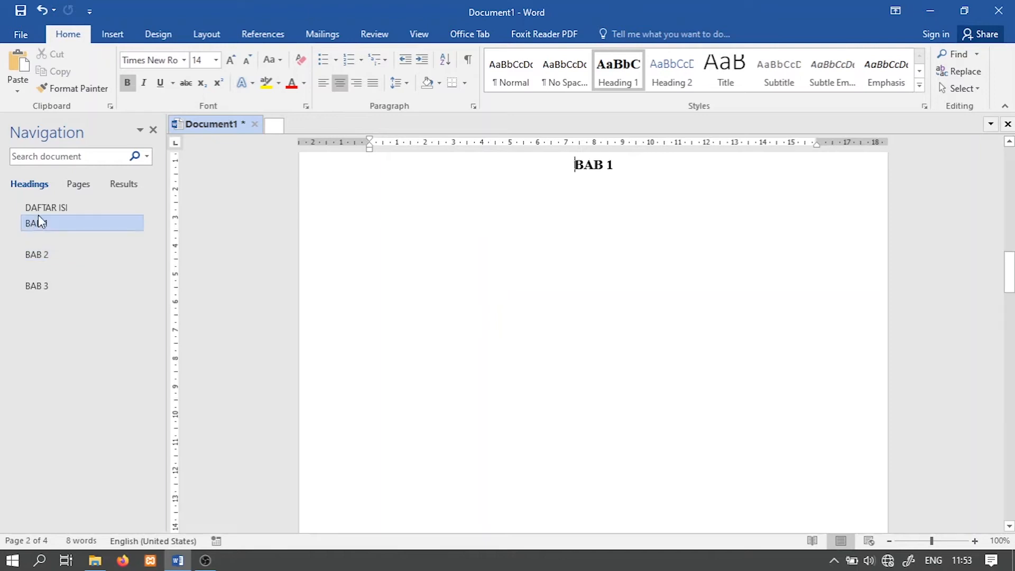
pyautogui.click(43, 208)
# Step: Open a blank Notepad window
pyautogui.click(12, 560)
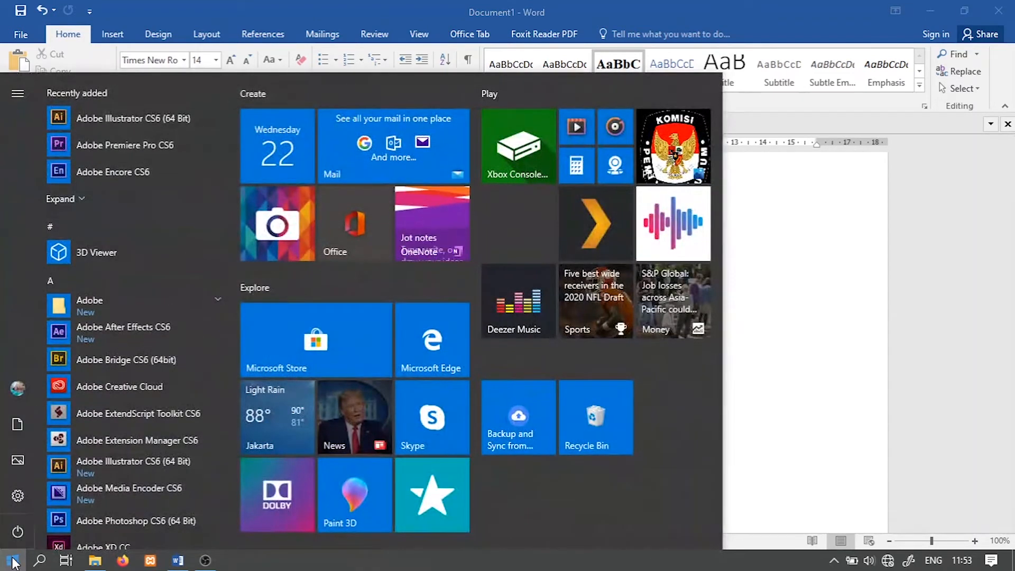
pyautogui.write('notepad')
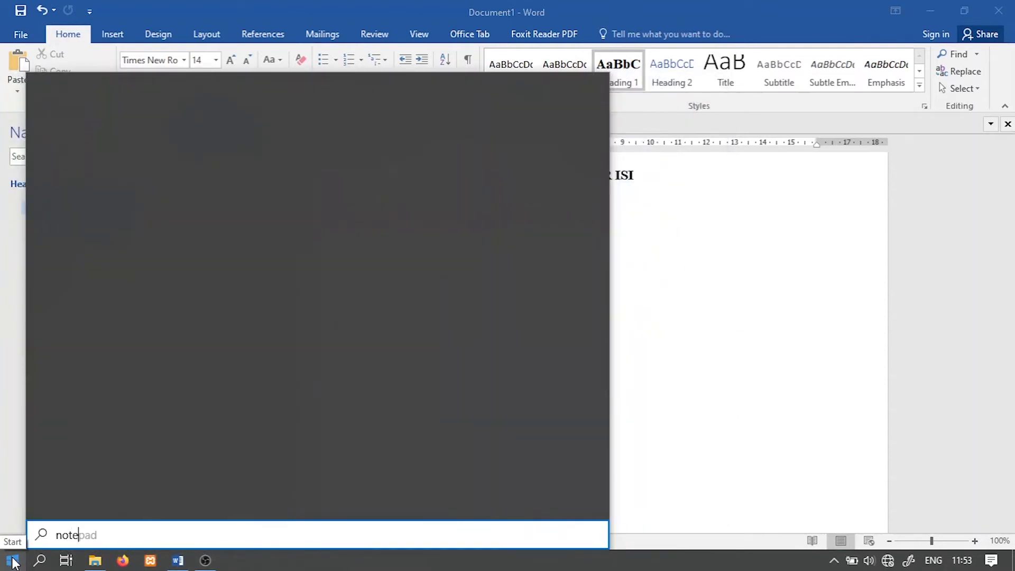
pyautogui.press('Return')
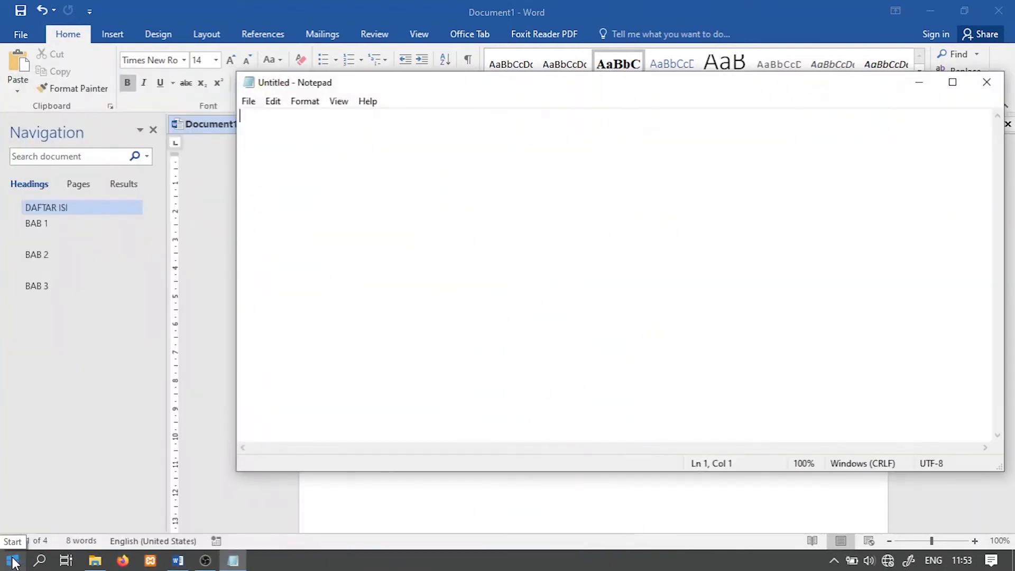
# Step: Write the note line "Jadi ketika kita menggunakan stye, kita akan dimudahkan dalam mengedit format tulisan."
pyautogui.write('Jadi ketika kia')
pyautogui.press('BackSpace')
pyautogui.press('BackSpace')
pyautogui.write('ita menggunakan stye, kita akan ')
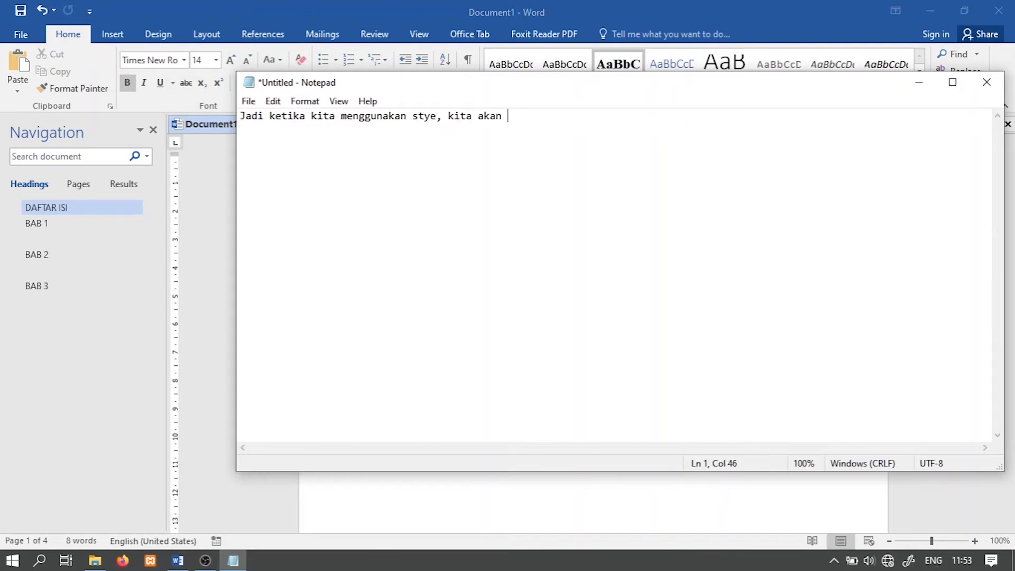
pyautogui.write('dimudahkan dalam')
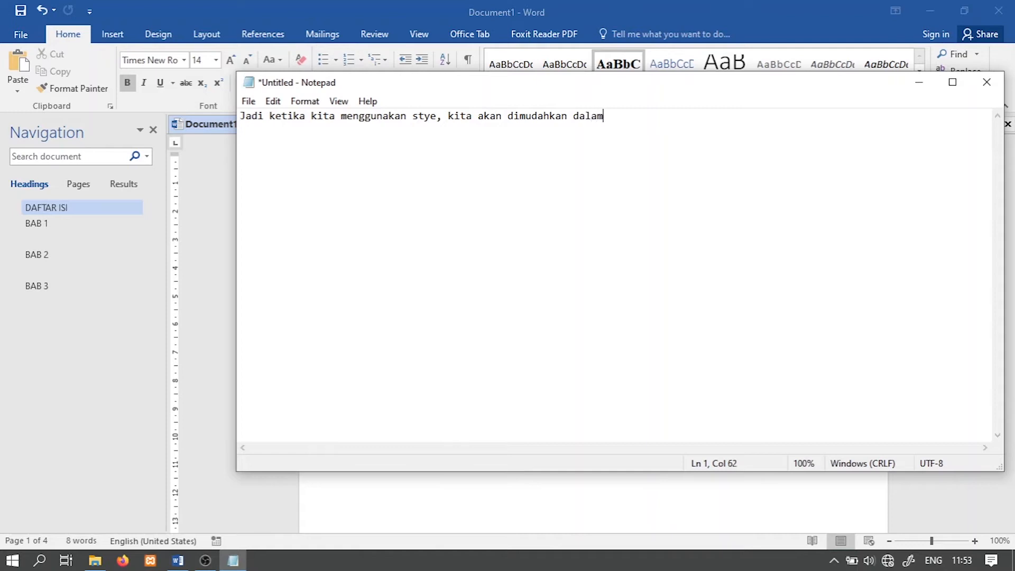
pyautogui.write(' menge')
pyautogui.write('dit format ')
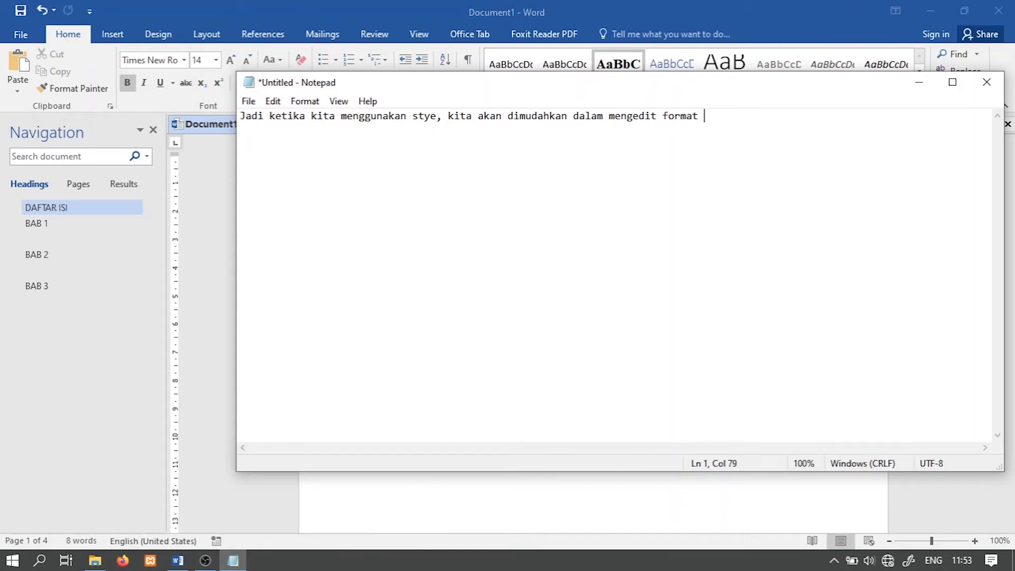
pyautogui.write('tulisan.')
# Step: Add a second note line reading "tidak butuh edit satu2 lagi"
pyautogui.press('Return')
pyautogui.write('tidak butuh')
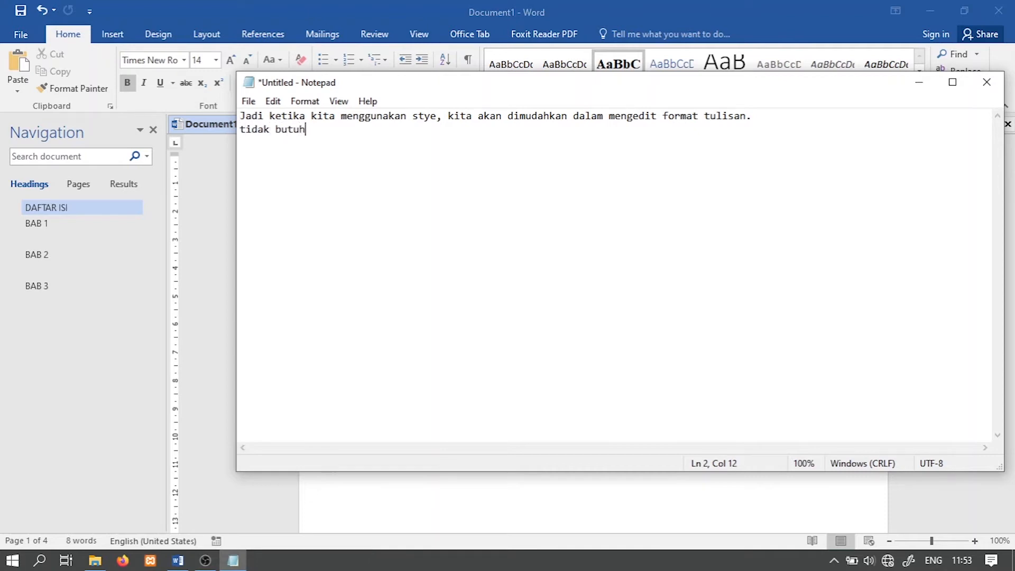
pyautogui.write(' edit satu2 lagi')
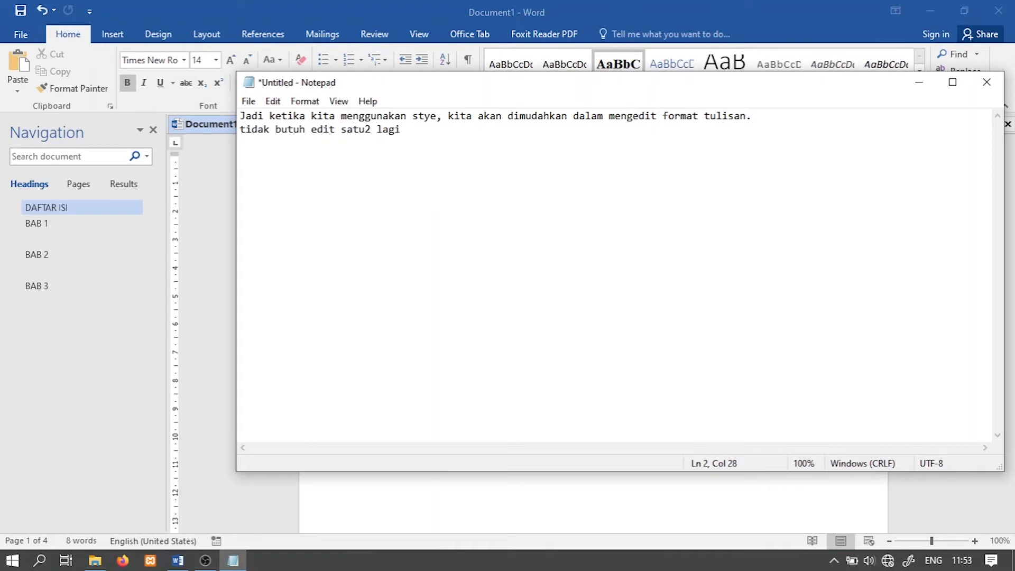
# Step: Enlarge the note's display to 150% and break its first line after "stye,"
pyautogui.hotkey('ctrl', '+')
pyautogui.hotkey('ctrl', '+')
pyautogui.hotkey('ctrl', '+')
pyautogui.hotkey('ctrl', '+')
pyautogui.hotkey('ctrl', '+')
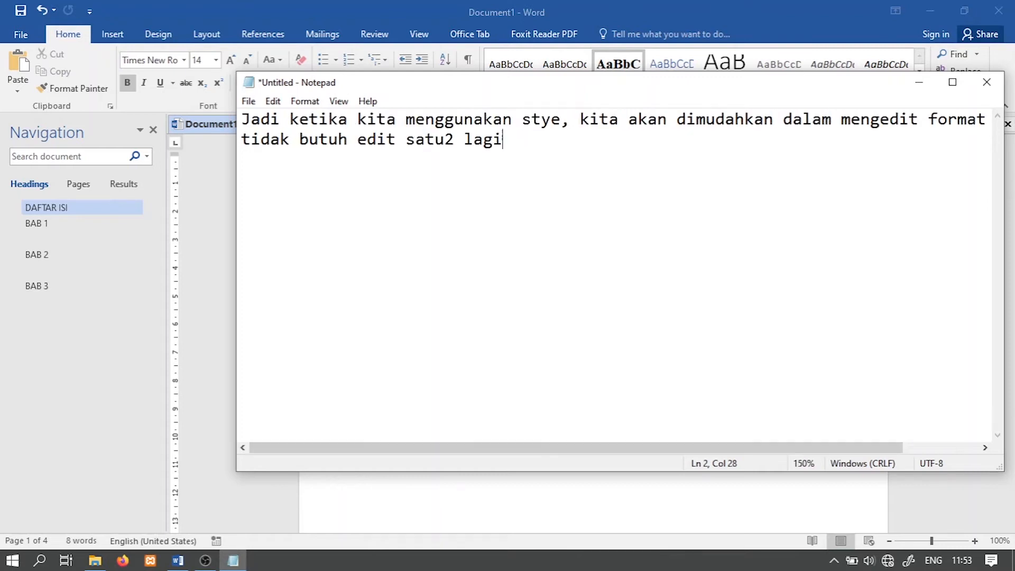
pyautogui.click(582, 120)
pyautogui.press('Return')
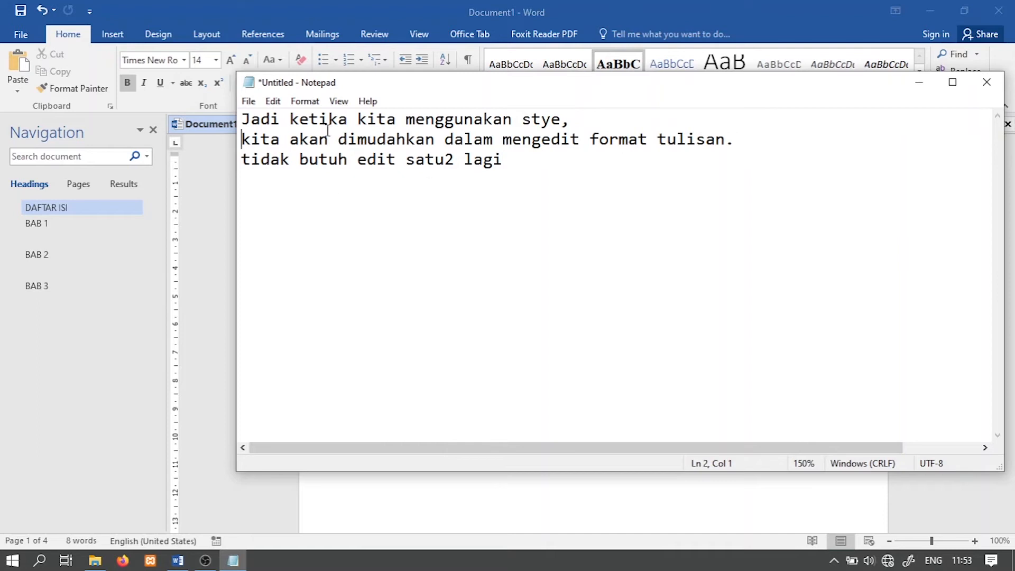
# Step: Return to the Word document and go through the BAB 1, BAB 2 and BAB 3 headings to check navigation
pyautogui.click(918, 84)
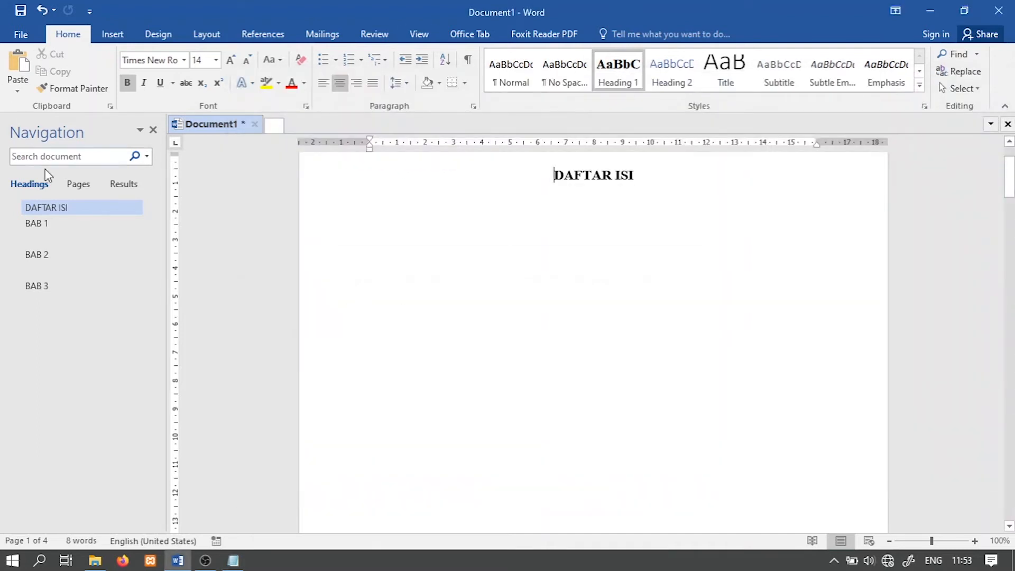
pyautogui.click(43, 228)
pyautogui.click(43, 259)
pyautogui.click(42, 288)
pyautogui.click(43, 258)
pyautogui.click(43, 229)
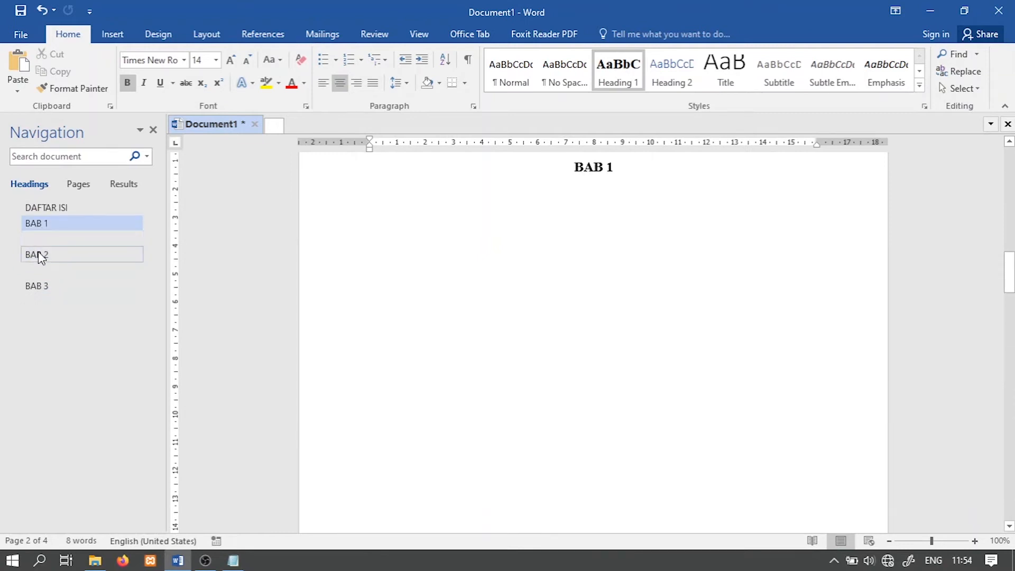
# Step: Apply the Normal style to the empty heading lines above BAB 2 and BAB 3
pyautogui.click(39, 240)
pyautogui.scroll(4, 582, 238)
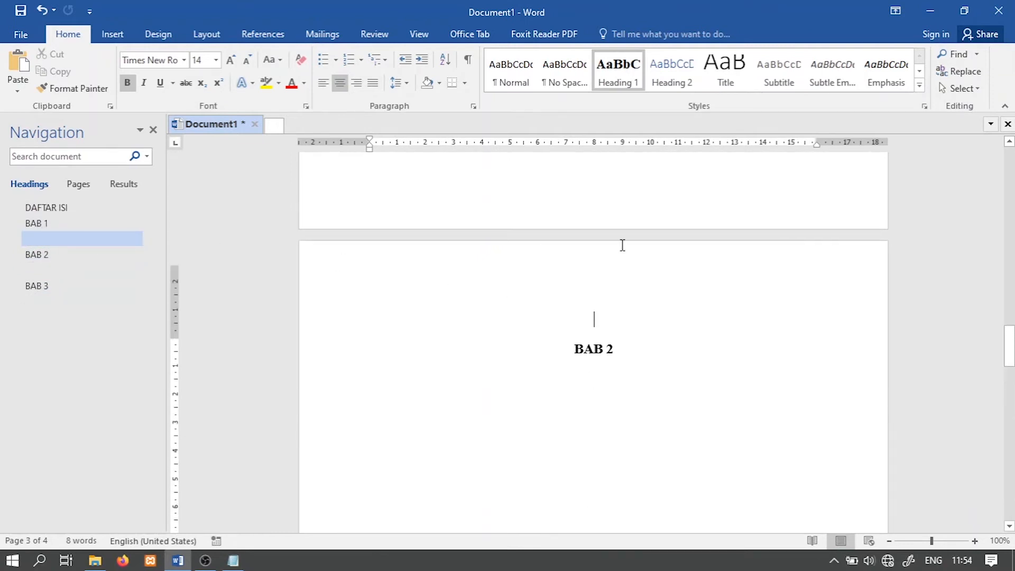
pyautogui.click(520, 82)
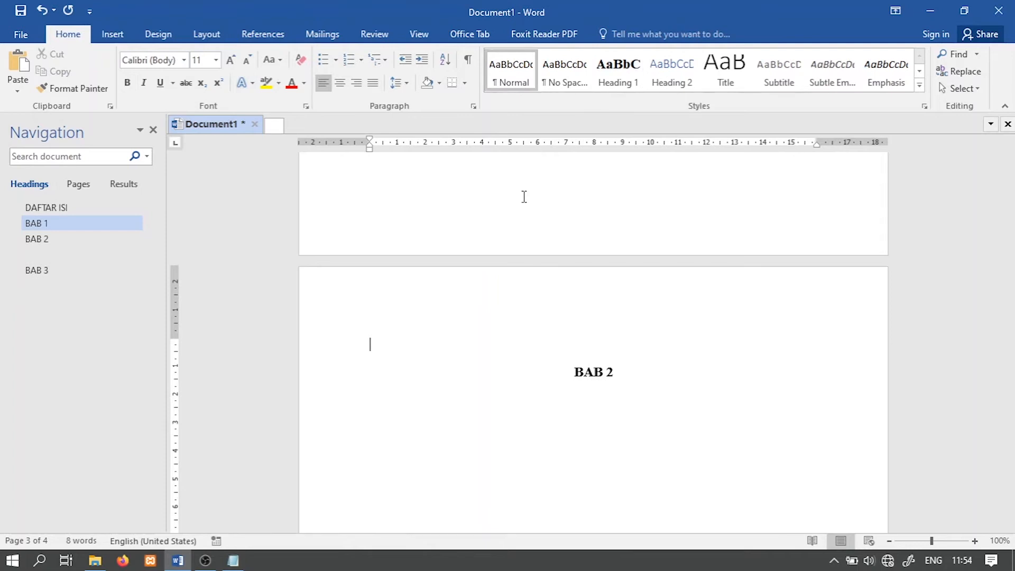
pyautogui.click(106, 254)
pyautogui.scroll(-4, 476, 292)
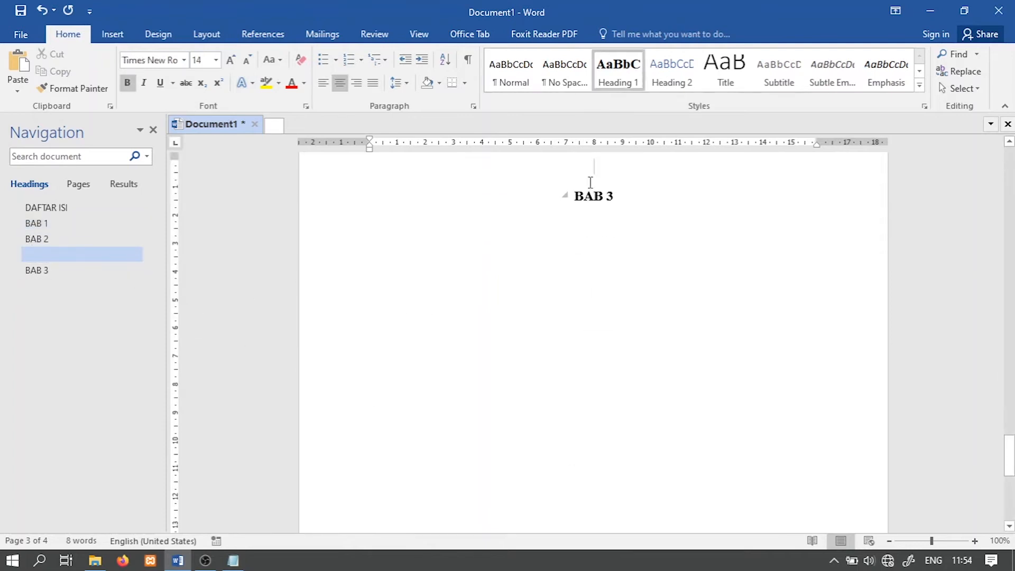
pyautogui.click(512, 78)
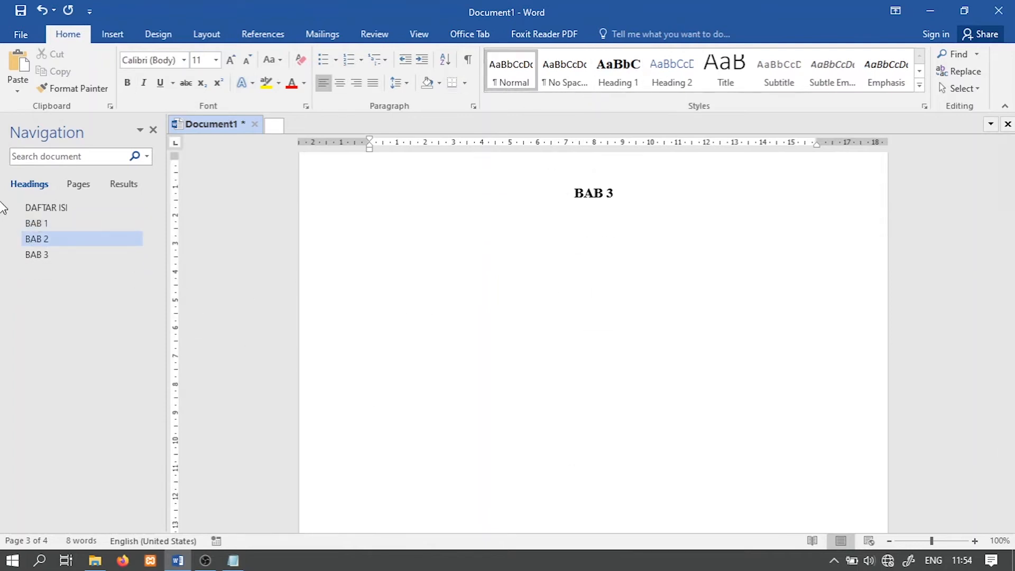
# Step: Add three Normal-style lines below the BAB 1 heading: "Latar Belakang", "Pendahuluan" and "Dll."
pyautogui.click(36, 223)
pyautogui.click(41, 208)
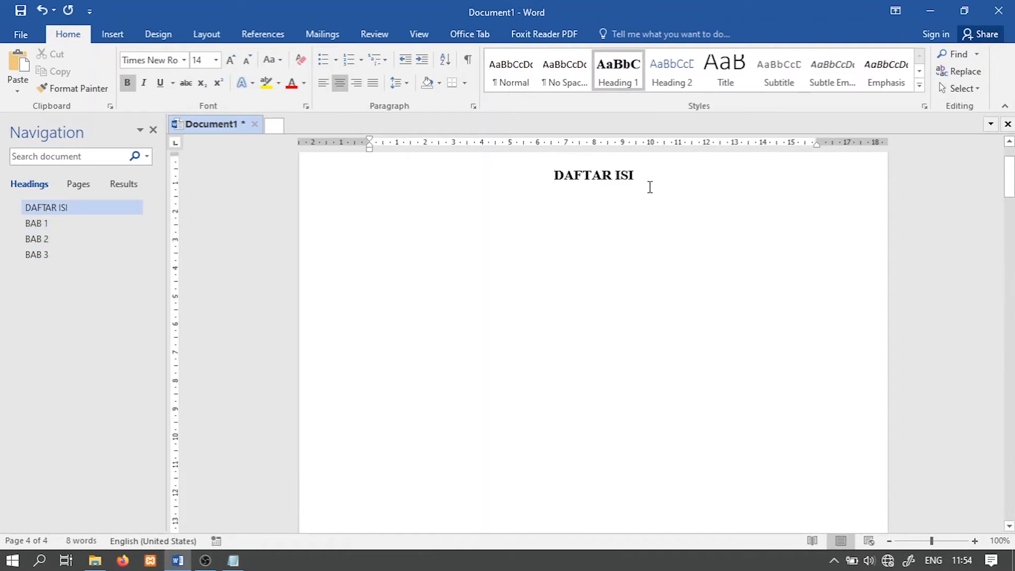
pyautogui.click(37, 223)
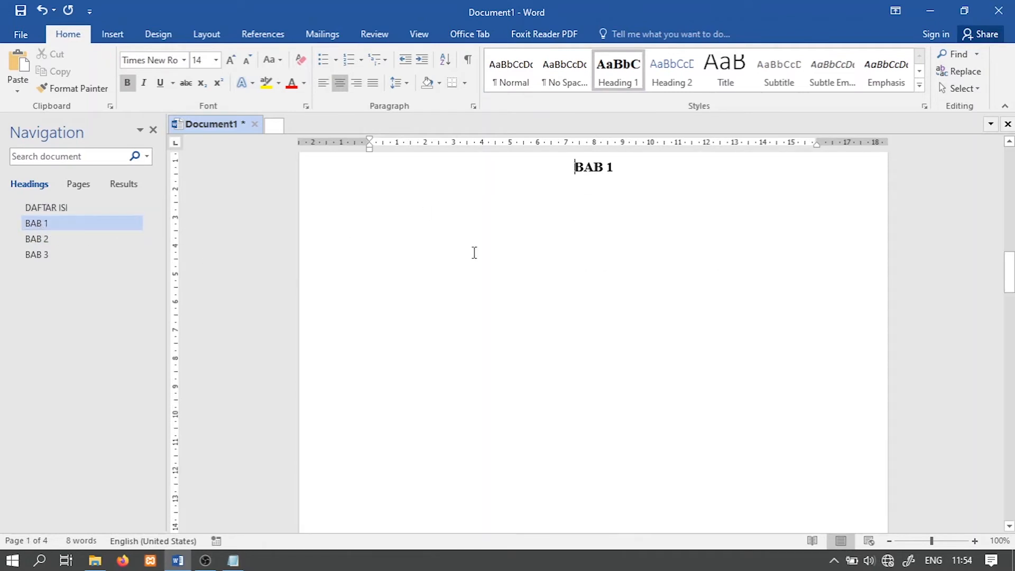
pyautogui.press('Return')
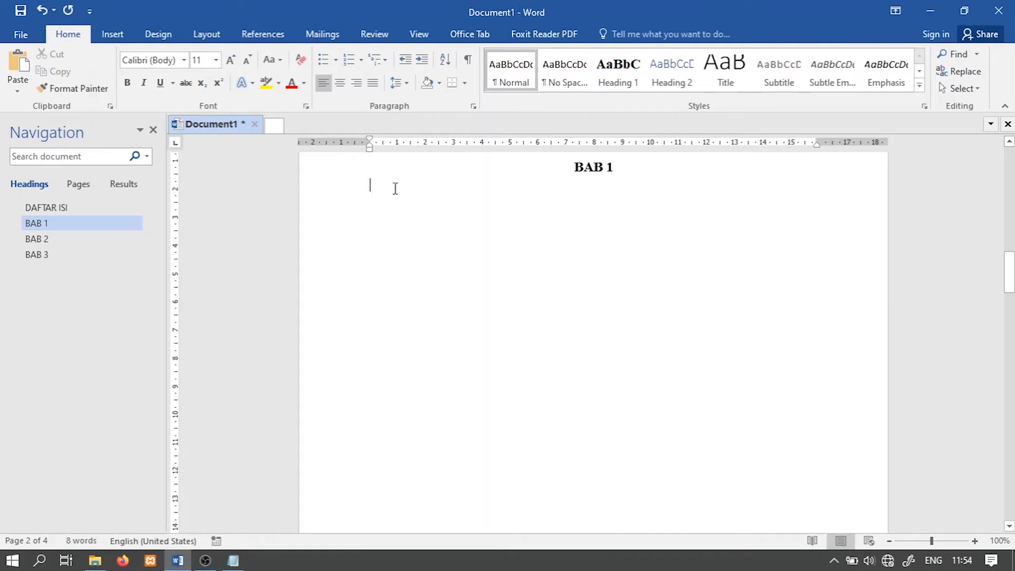
pyautogui.write('Per')
pyautogui.press('BackSpace')
pyautogui.press('BackSpace')
pyautogui.press('BackSpace')
pyautogui.write('La')
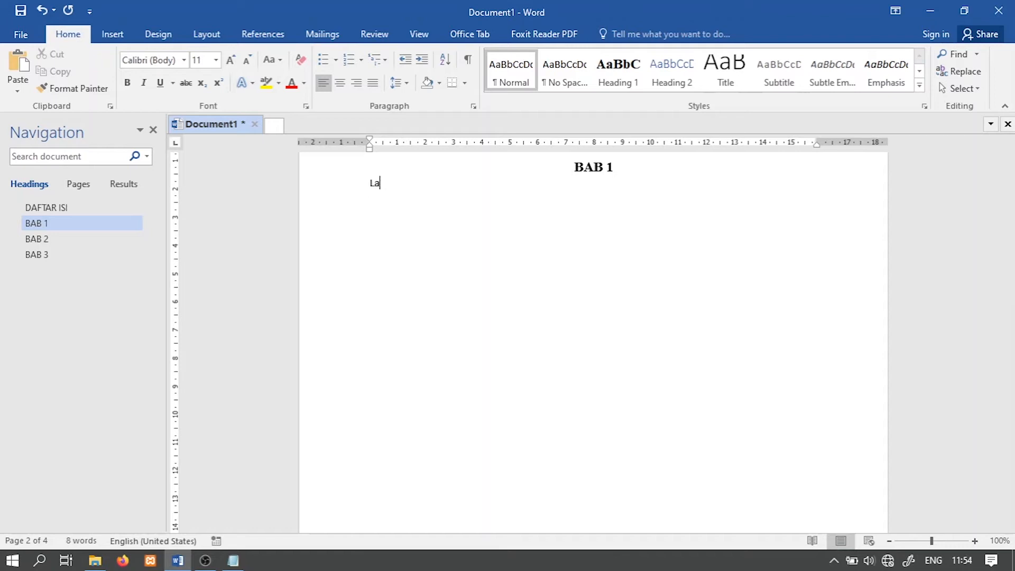
pyautogui.write('tar Belakang ')
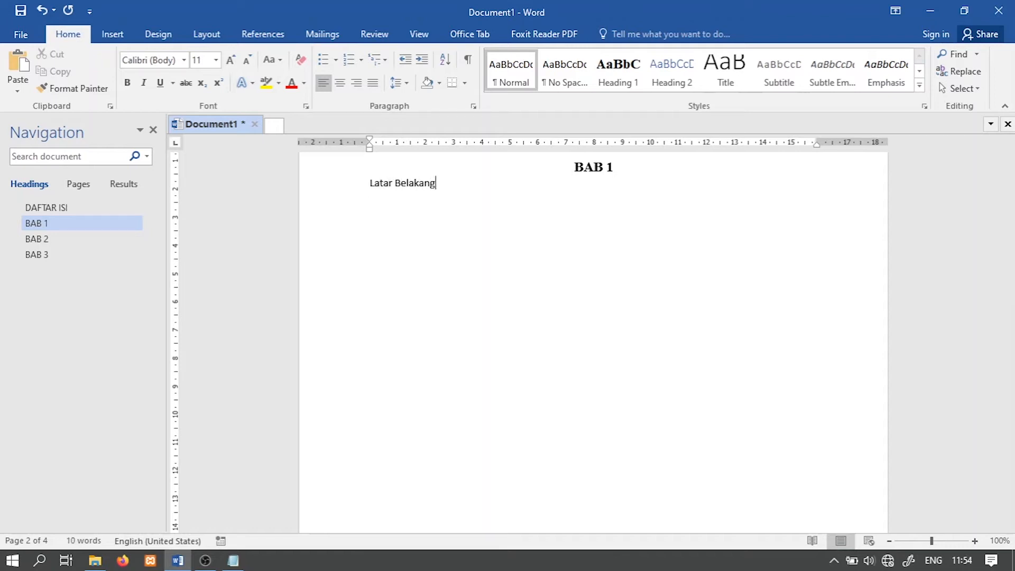
pyautogui.write('Penda')
pyautogui.write('huluan Dll')
pyautogui.write('.')
pyautogui.scroll(2, 508, 215)
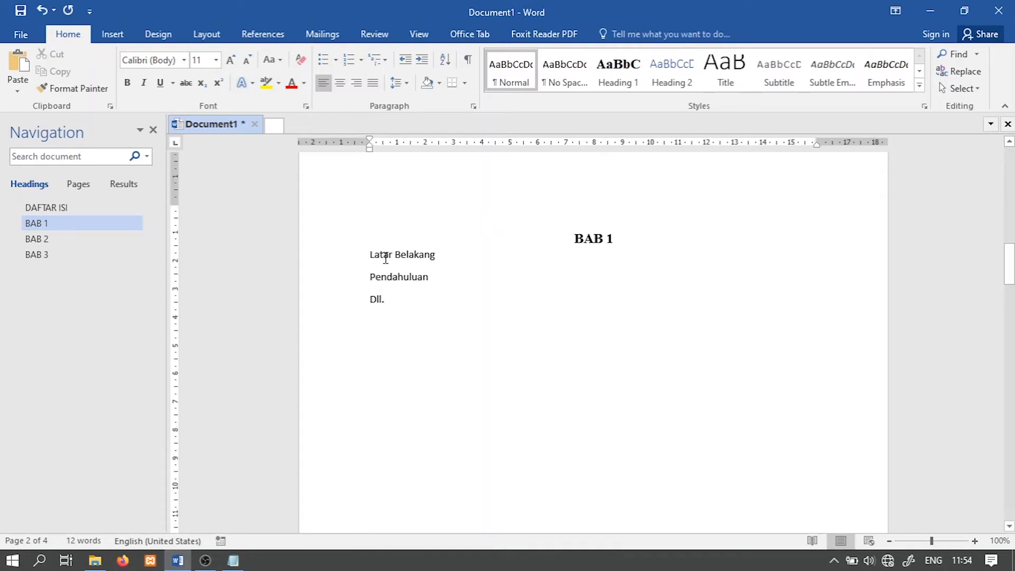
# Step: Switch to the Notepad note and, after a blank line, add "untuk judul gunakanlah heading 1"
pyautogui.tripleClick(416, 257)
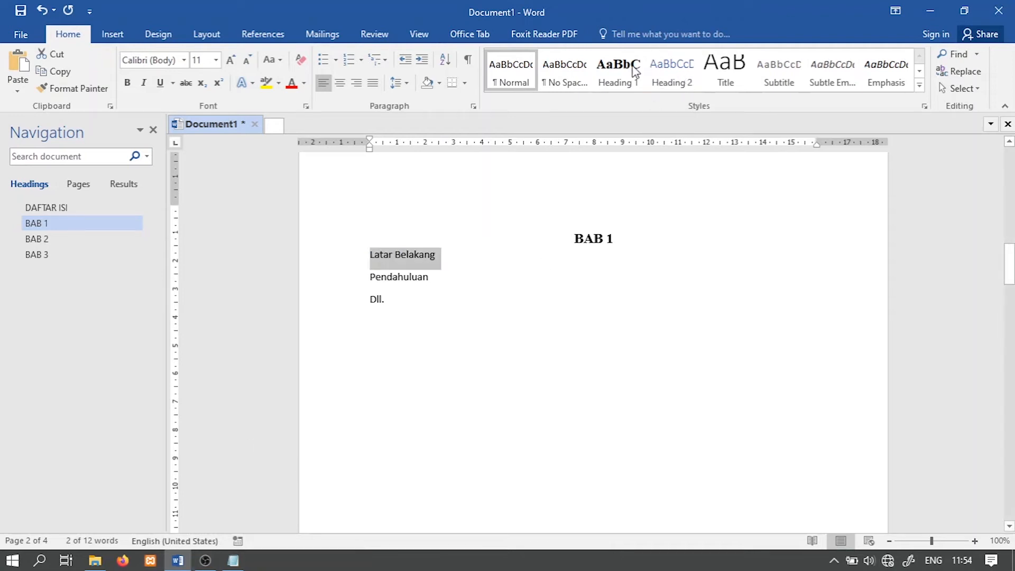
pyautogui.hotkey('alt', 'Tab')
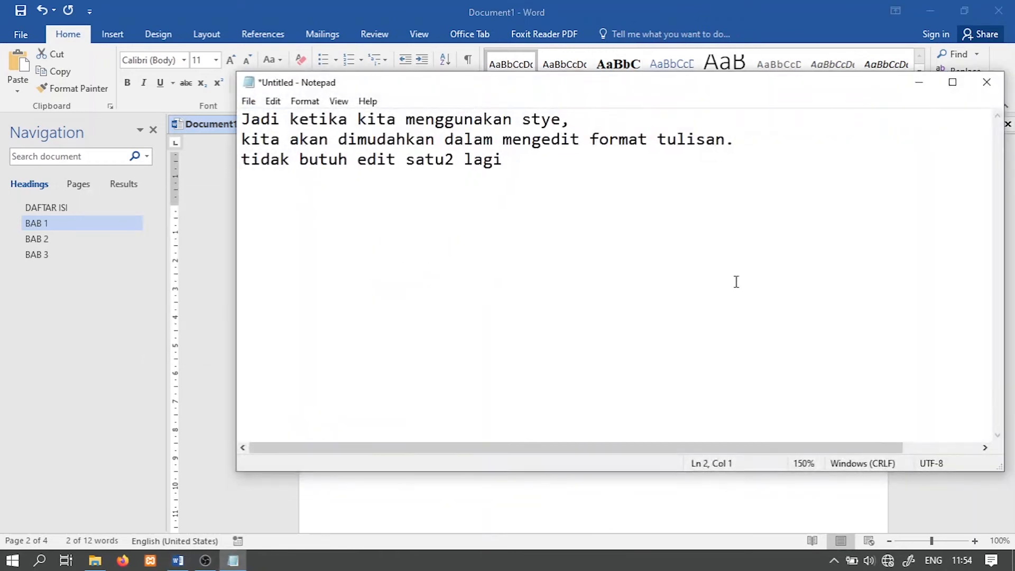
pyautogui.click(640, 257)
pyautogui.press('Return')
pyautogui.press('Return')
pyautogui.write('untuk judul gunakan')
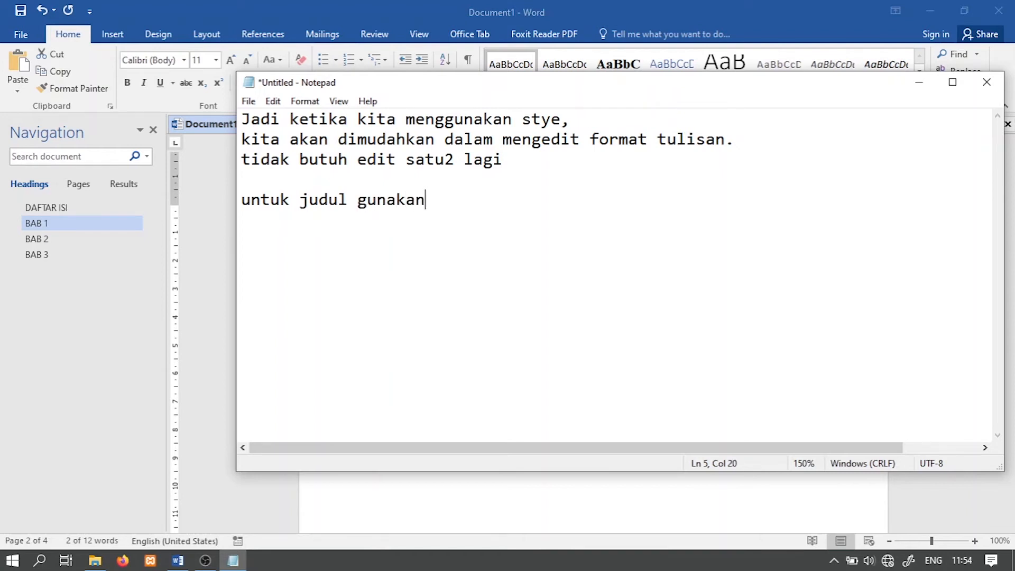
pyautogui.write('lah heading 1')
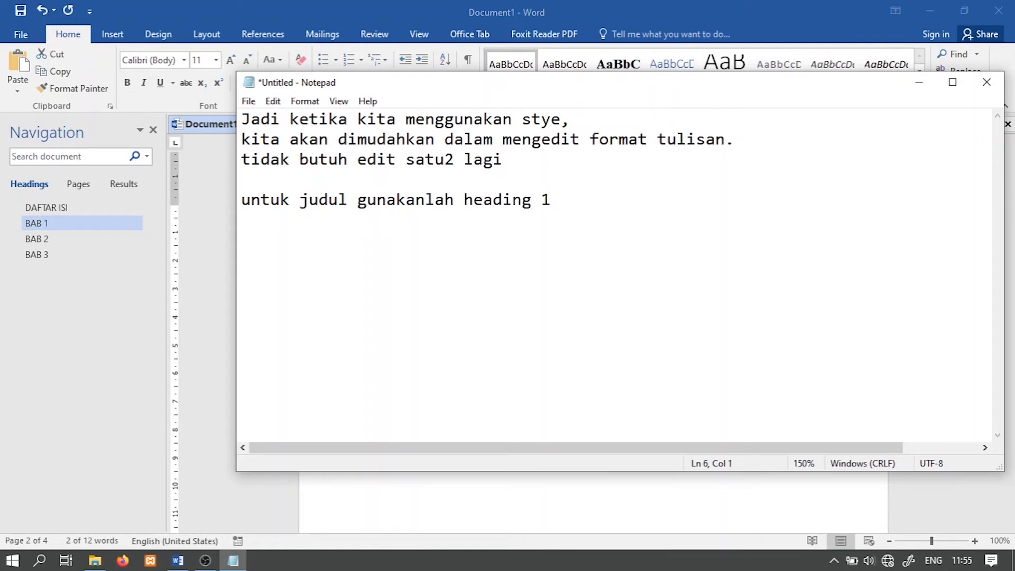
pyautogui.write('untuk su')
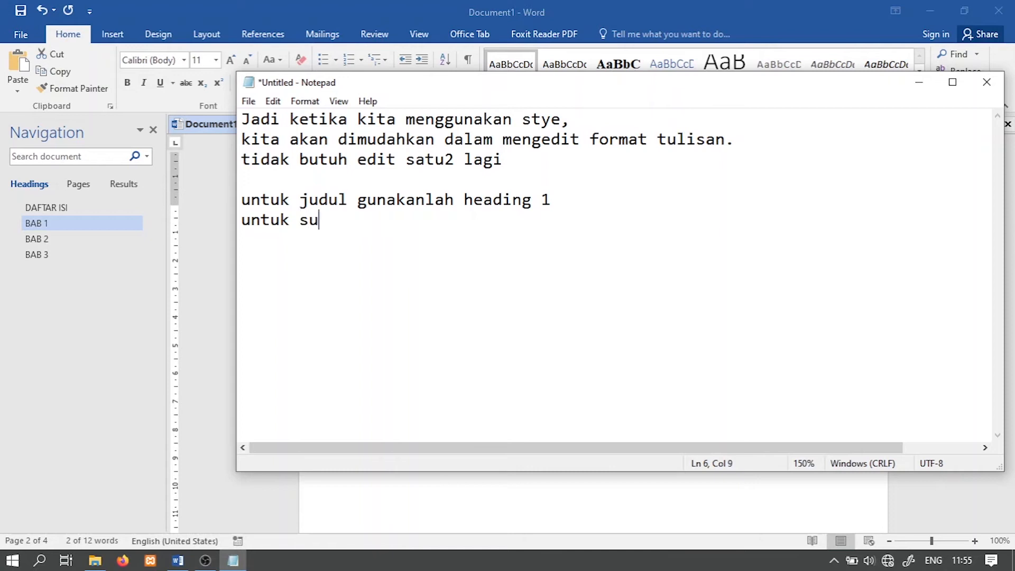
# Step: Add another note line reading "untuk sub judul gunakan heading 2"
pyautogui.write('b judung')
pyautogui.press('BackSpace')
pyautogui.press('BackSpace')
pyautogui.write('l ')
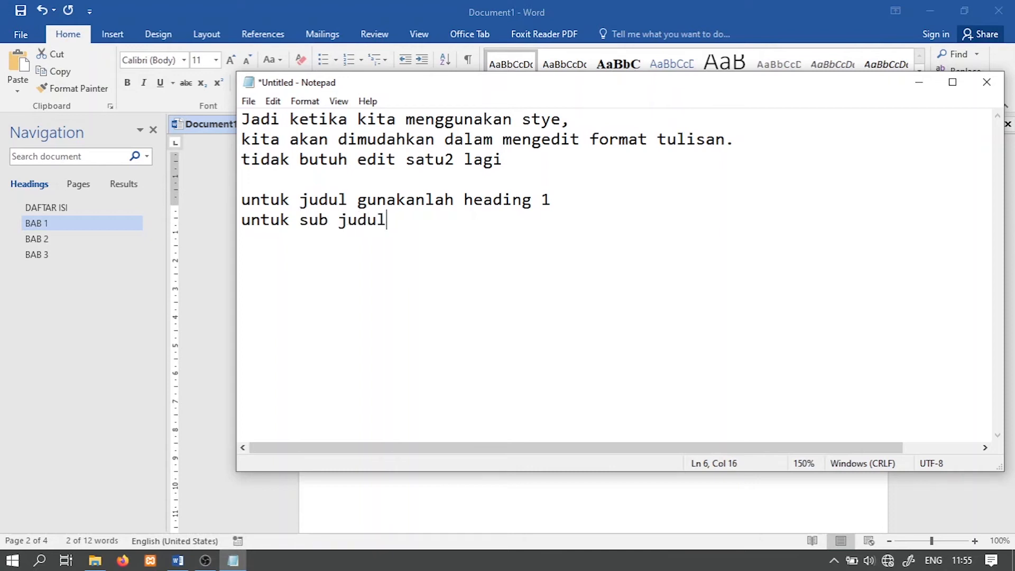
pyautogui.write(' gunakan he')
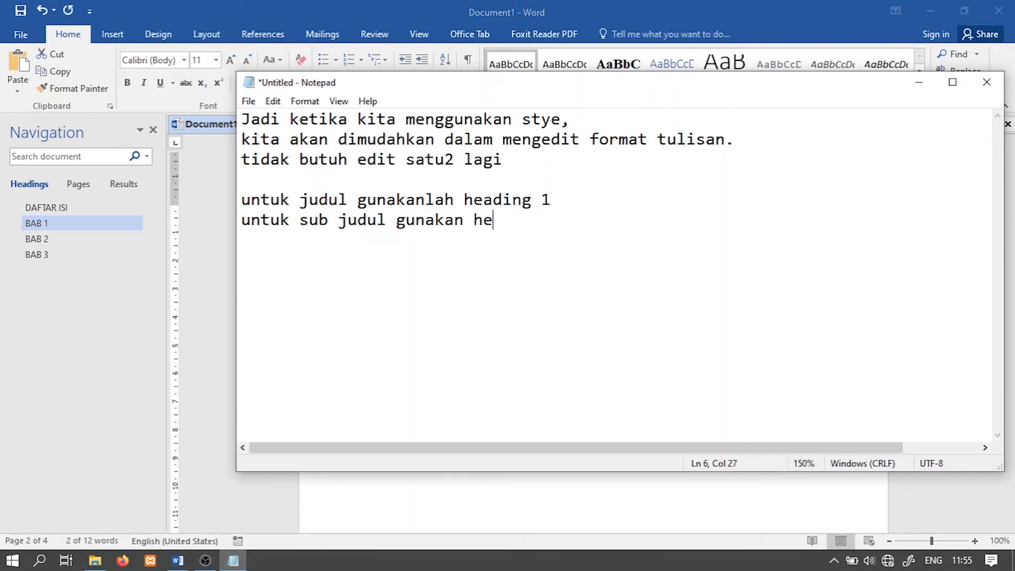
pyautogui.write('adifng 2')
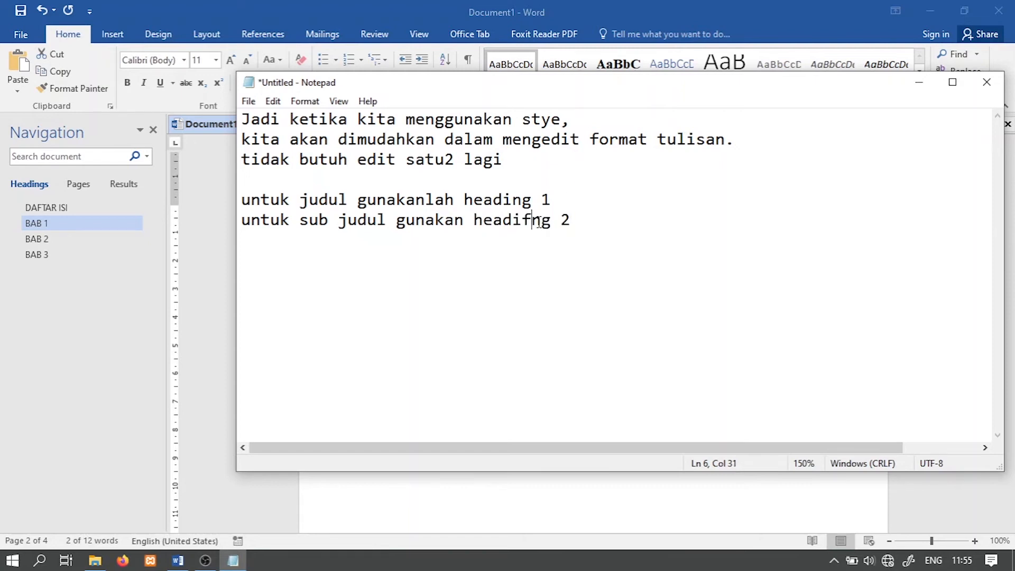
pyautogui.press('BackSpace')
# Step: Return to the Word document and apply the Heading 2 style to the "Latar Belakang" line
pyautogui.click(220, 203)
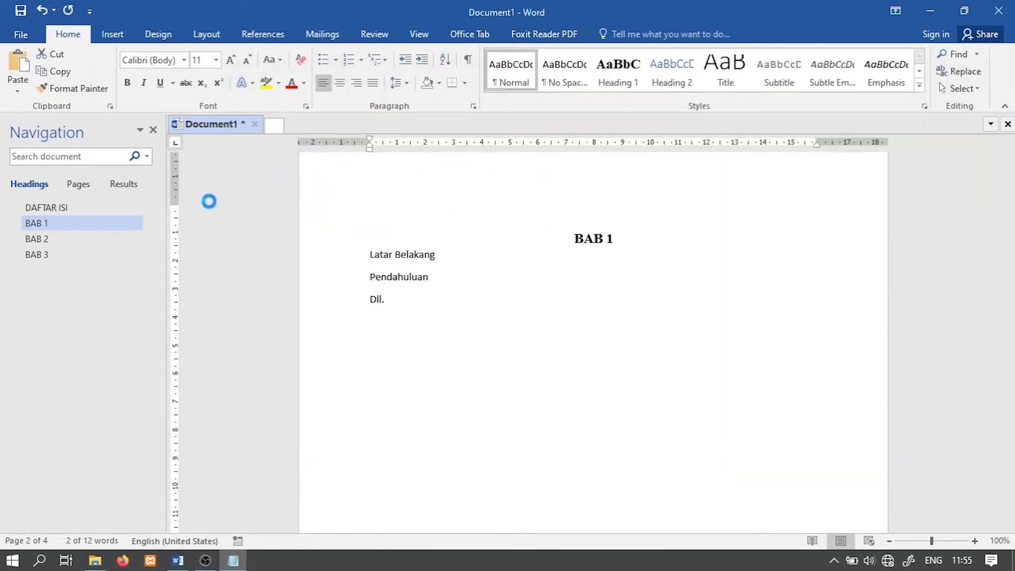
pyautogui.press('Right')
pyautogui.moveTo(445, 254); pyautogui.dragTo(375, 256)
pyautogui.click(376, 256)
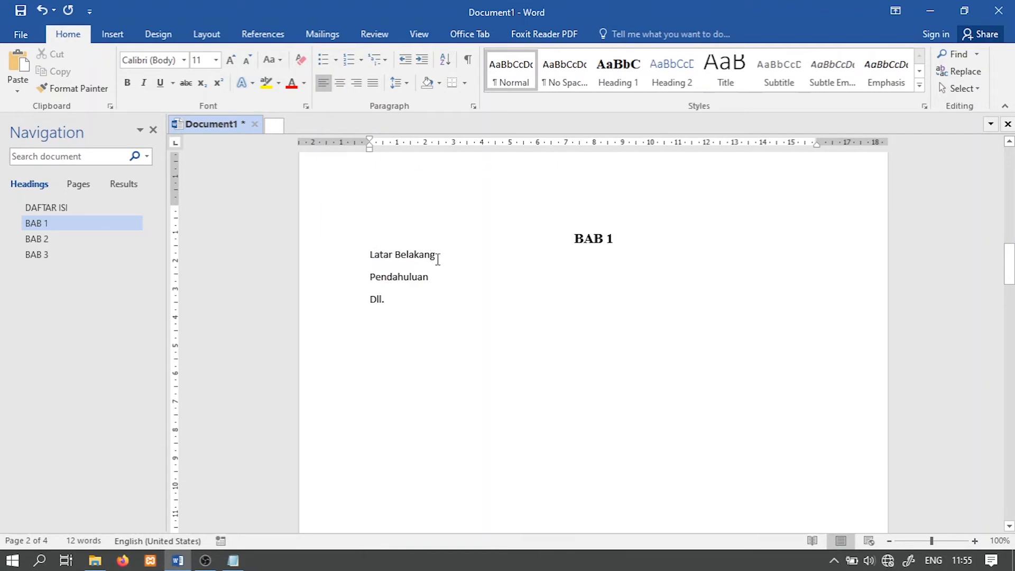
pyautogui.moveTo(438, 259); pyautogui.dragTo(374, 256)
pyautogui.click(681, 87)
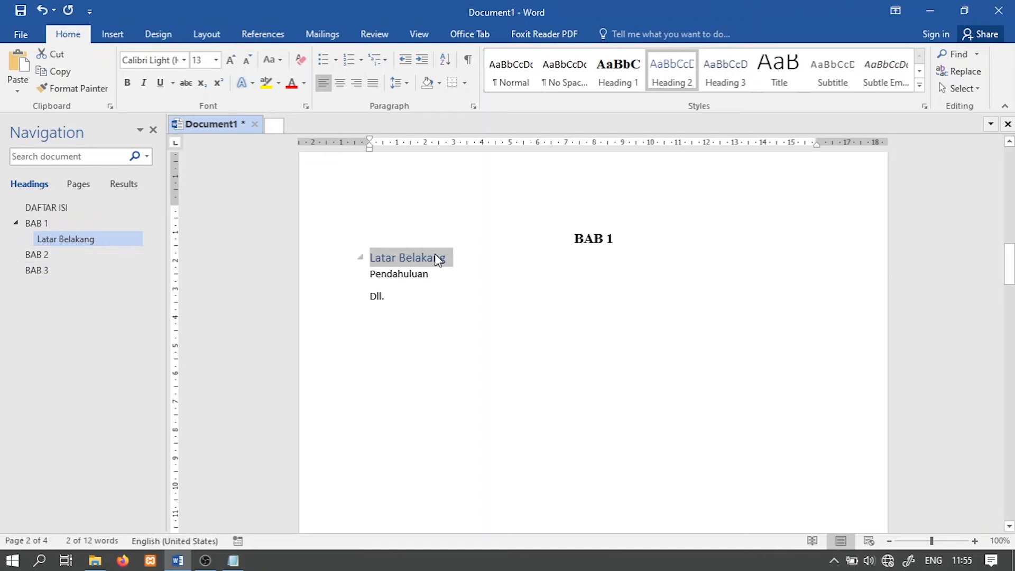
# Step: Modify the Heading 2 style to use black Times New Roman text at 12 pt
pyautogui.rightClick(688, 74)
pyautogui.click(700, 100)
pyautogui.click(787, 200)
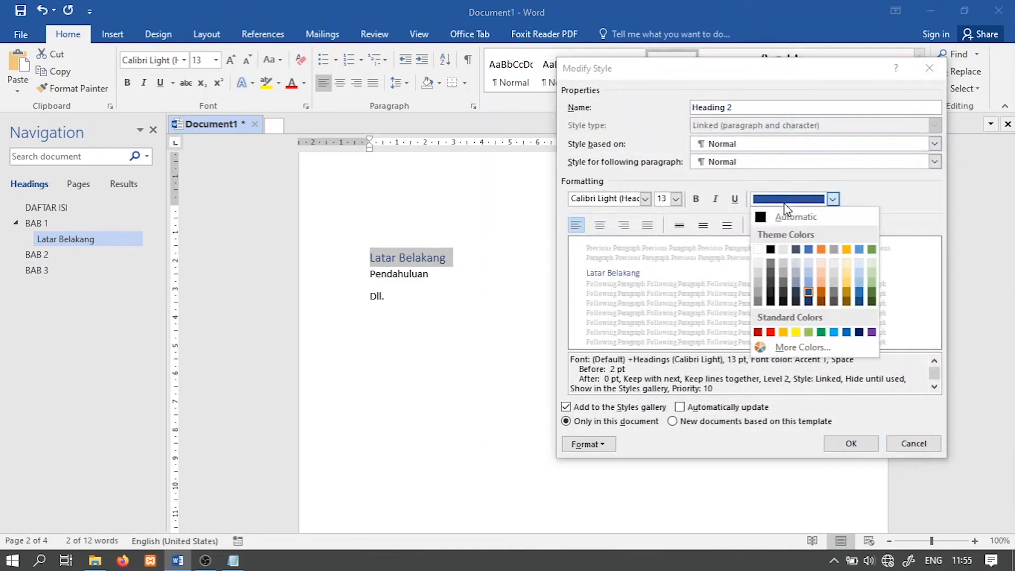
pyautogui.click(770, 251)
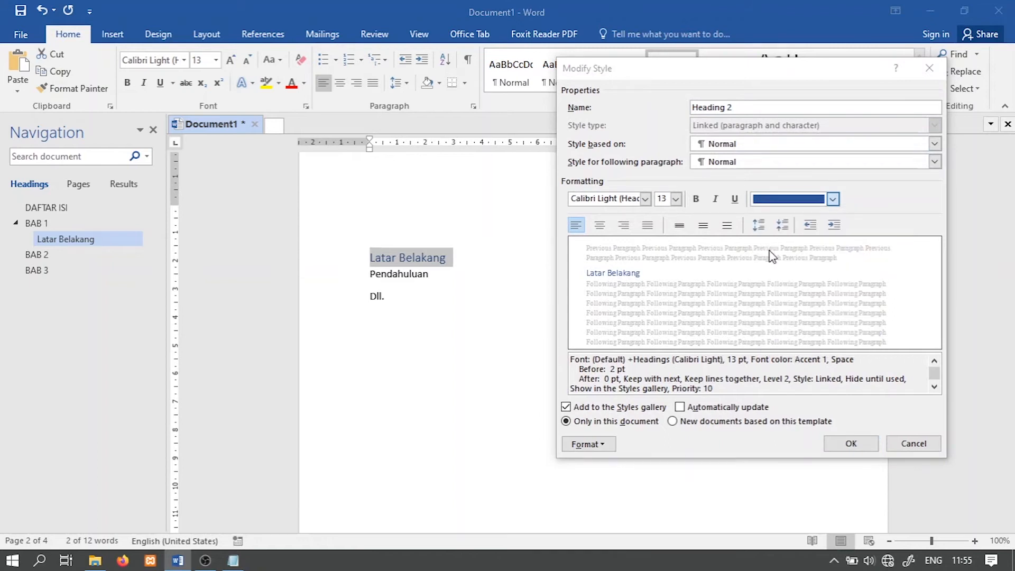
pyautogui.click(676, 199)
pyautogui.click(663, 242)
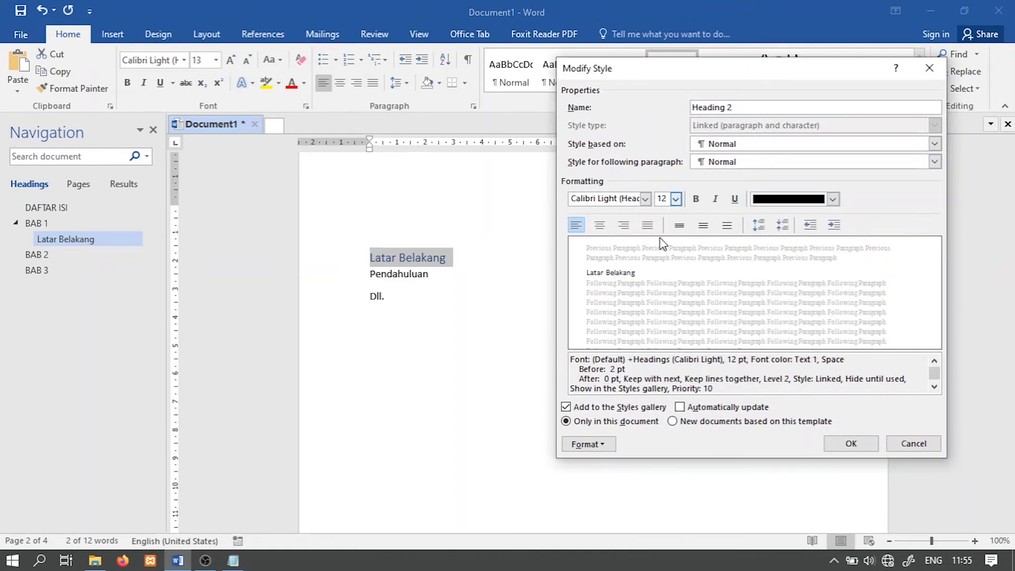
pyautogui.click(645, 199)
pyautogui.click(634, 252)
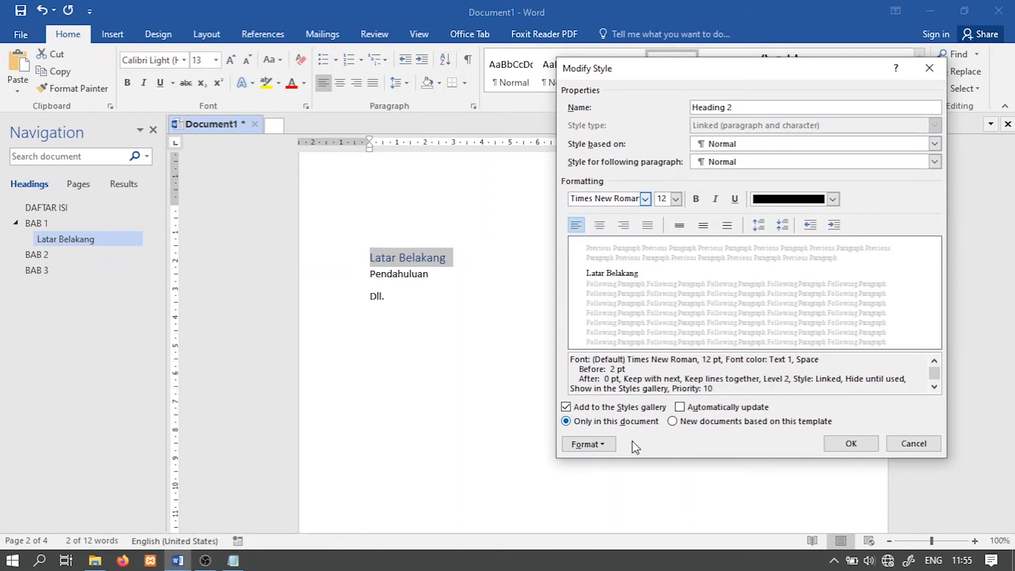
# Step: Give the Heading 2 style a new number format of 1.1 and reduce its left indent to 0 cm
pyautogui.click(580, 445)
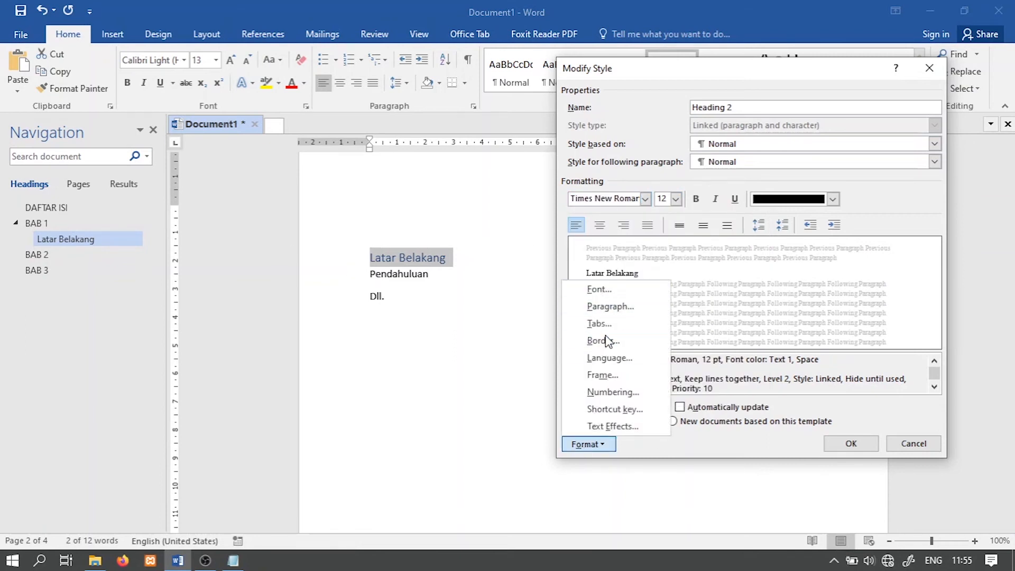
pyautogui.click(612, 392)
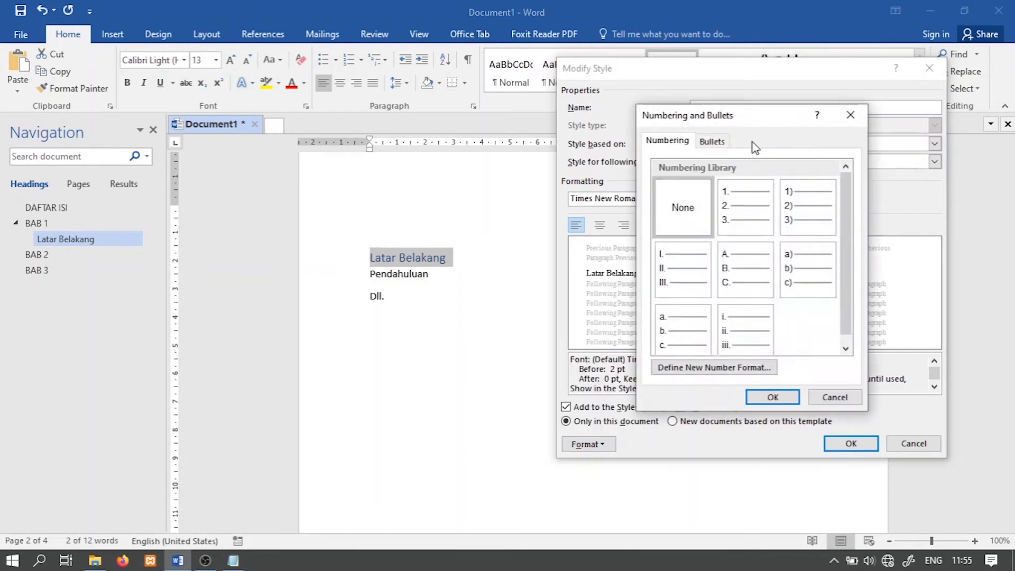
pyautogui.click(736, 209)
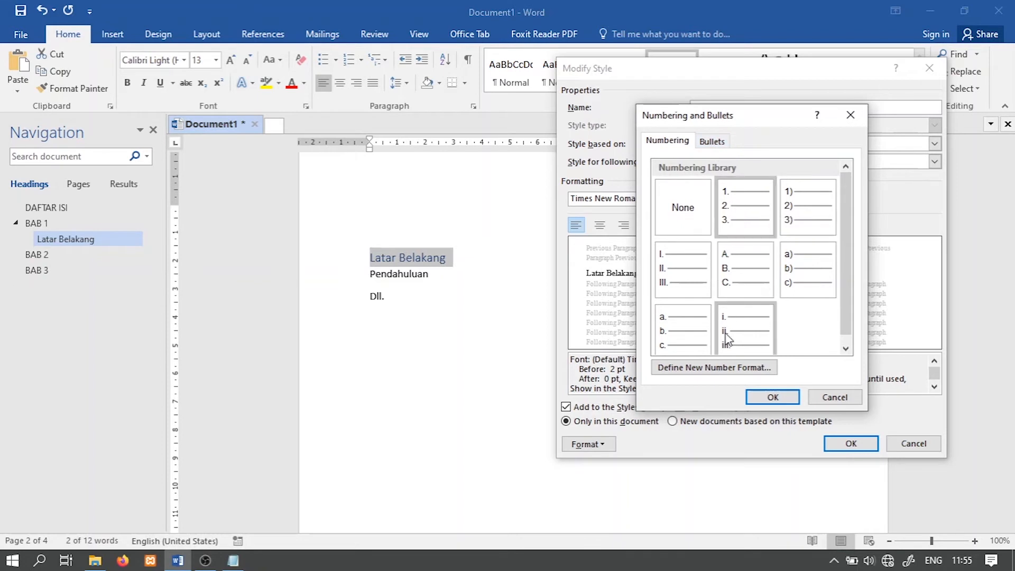
pyautogui.click(729, 372)
pyautogui.click(460, 198)
pyautogui.write('1.1')
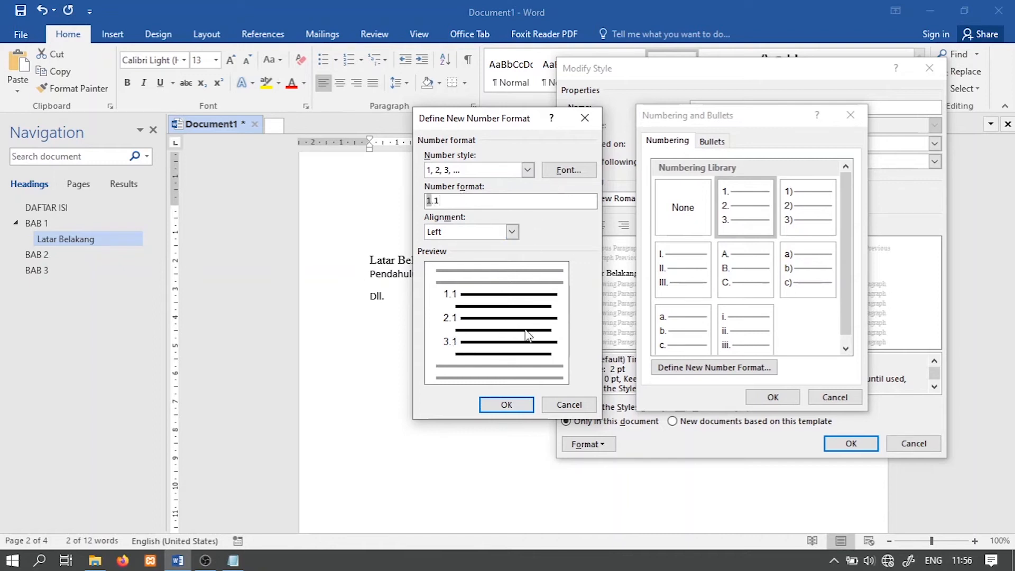
pyautogui.click(506, 404)
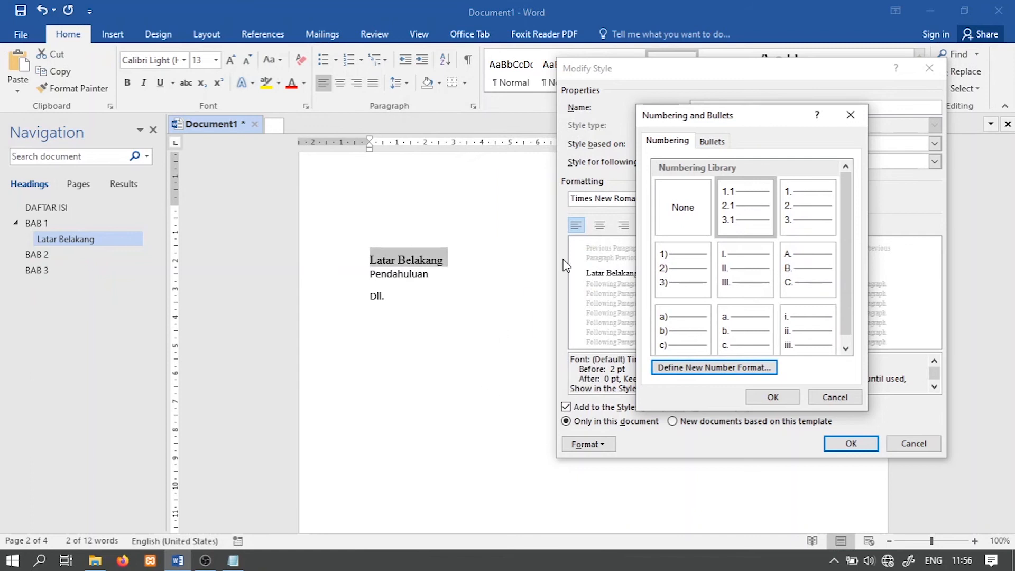
pyautogui.click(777, 401)
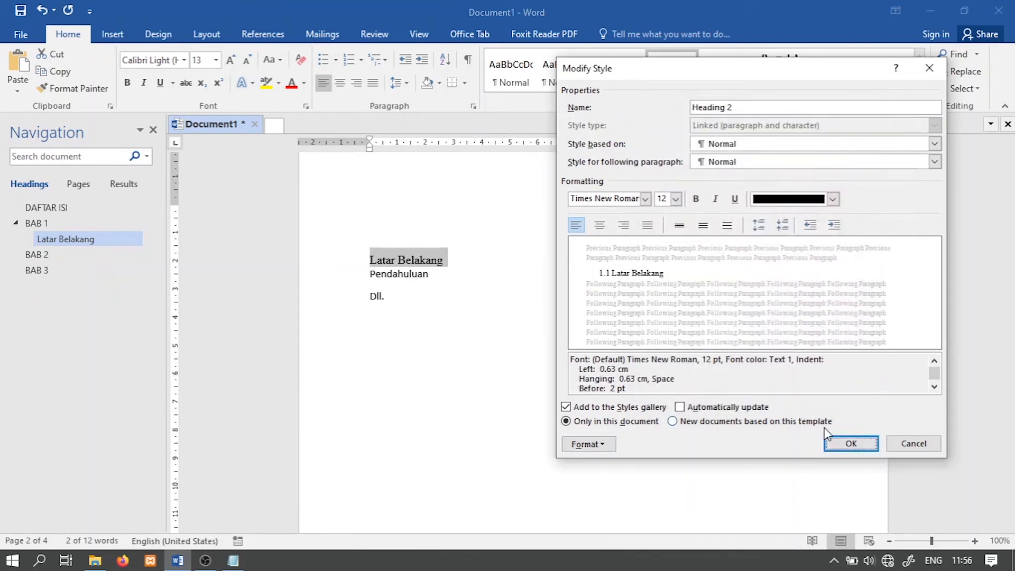
pyautogui.click(808, 226)
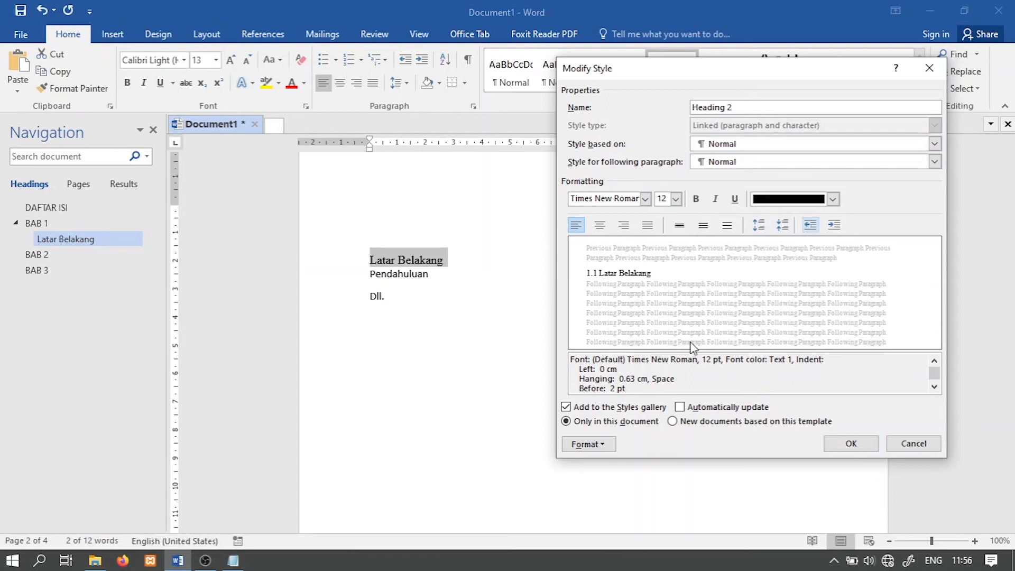
pyautogui.click(844, 443)
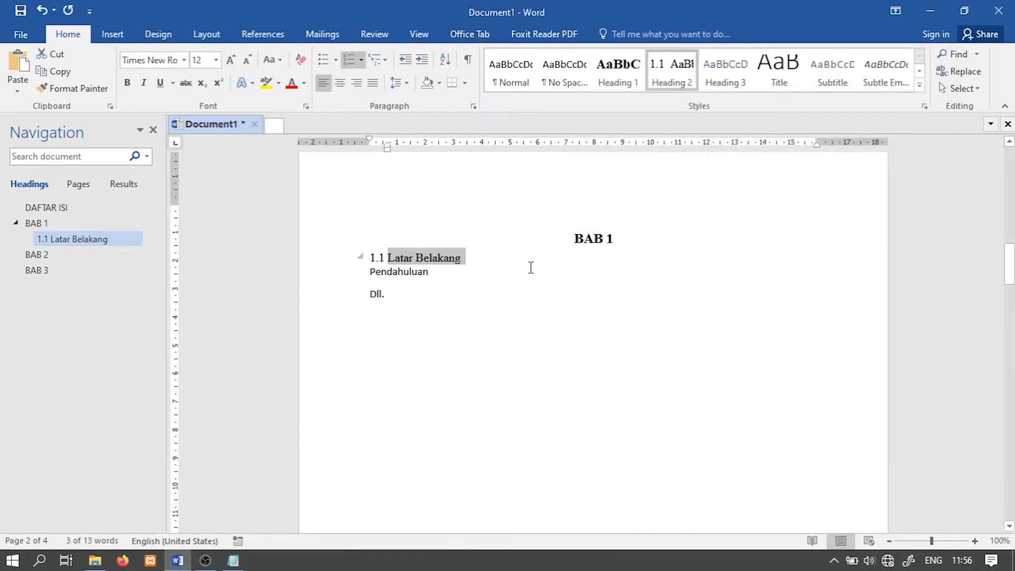
# Step: Modify the Heading 2 style so that its text is bold
pyautogui.click(491, 256)
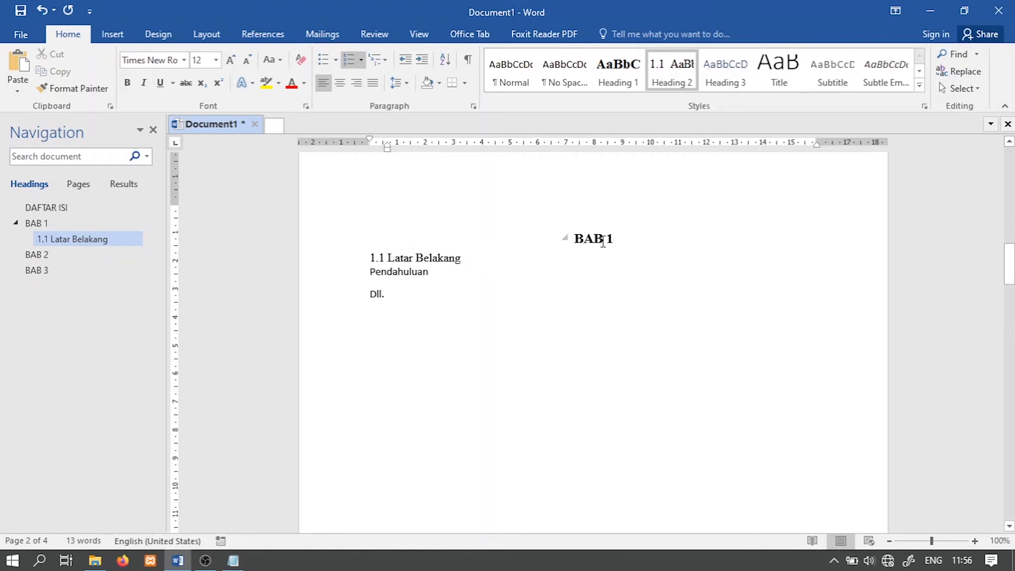
pyautogui.click(420, 272)
pyautogui.click(437, 258)
pyautogui.moveTo(458, 260); pyautogui.dragTo(359, 260)
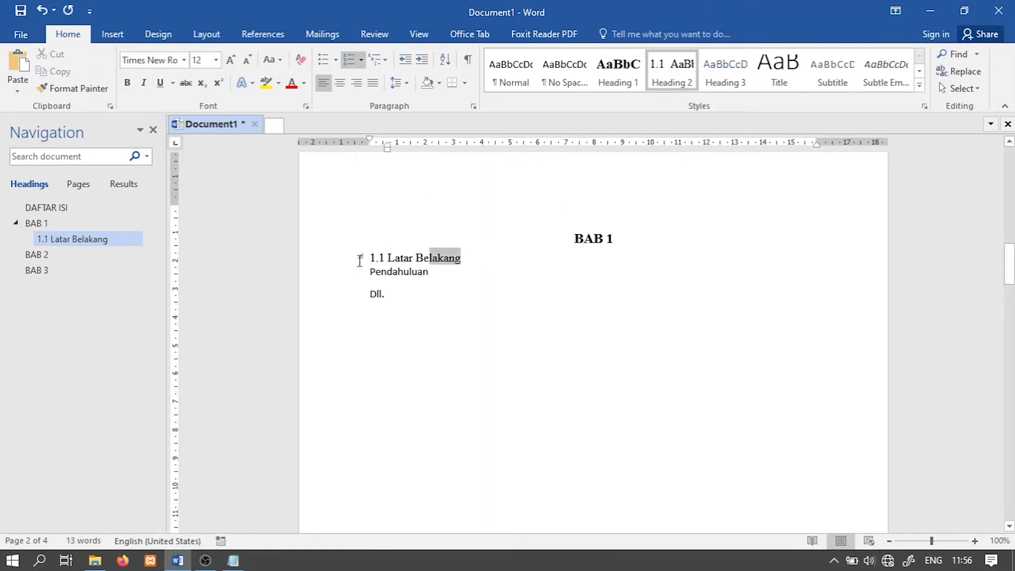
pyautogui.rightClick(680, 72)
pyautogui.click(688, 101)
pyautogui.click(696, 200)
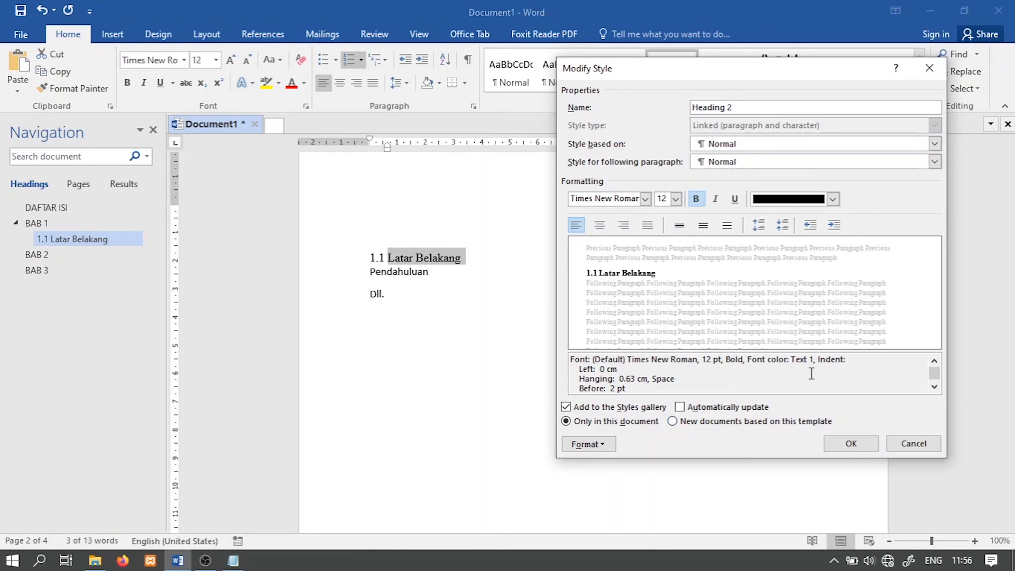
pyautogui.click(836, 447)
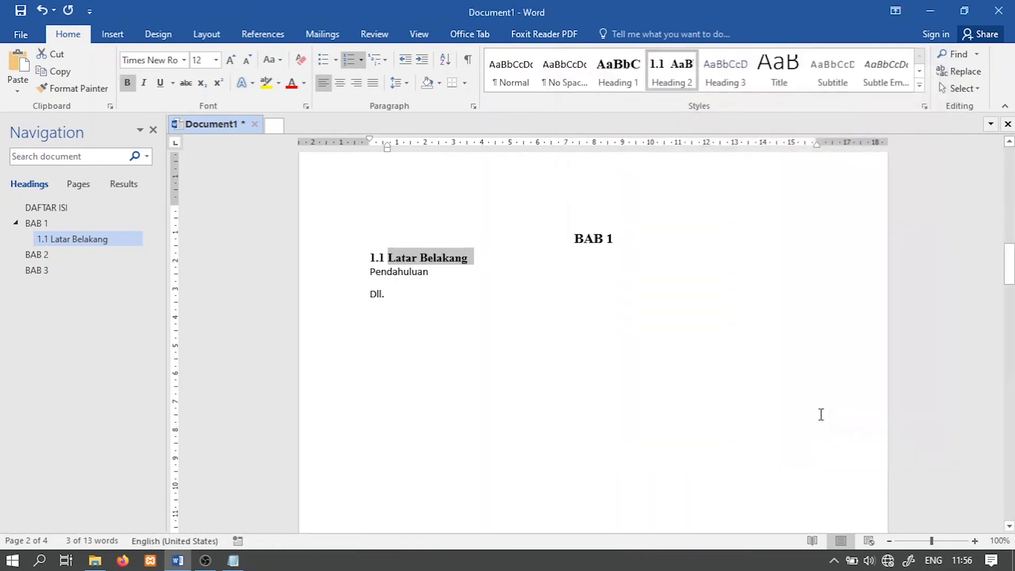
# Step: Apply the Heading 2 style to the "Pendahuluan" line under BAB 1
pyautogui.click(397, 273)
pyautogui.moveTo(435, 271); pyautogui.dragTo(370, 288)
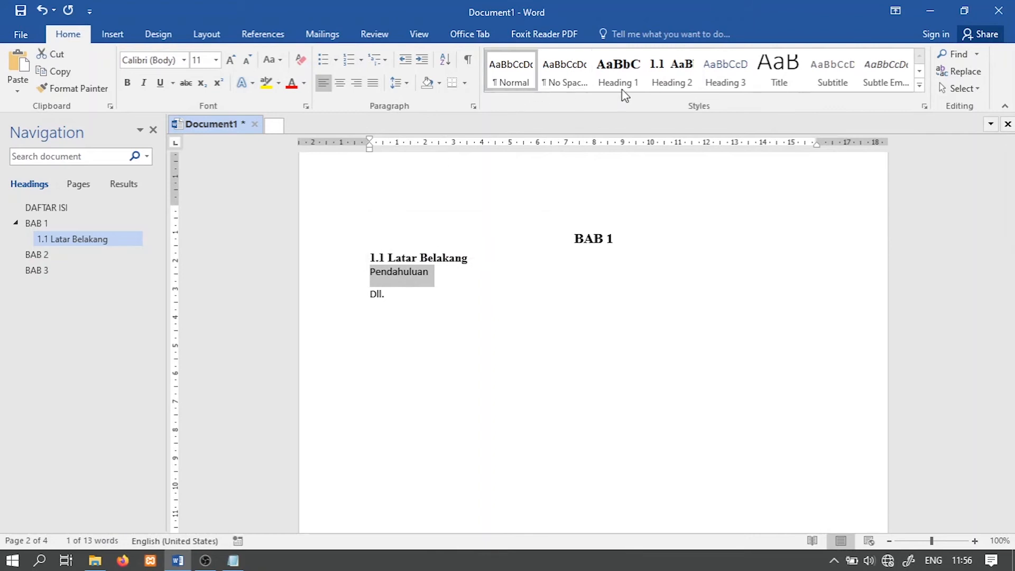
pyautogui.click(676, 85)
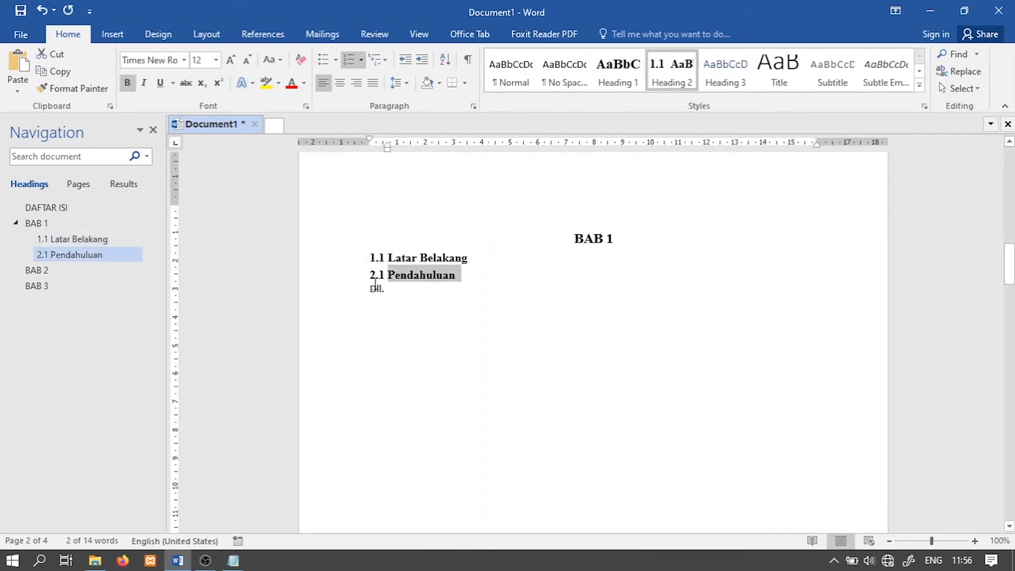
# Step: Apply the Heading 2 style to the "Dll." line under BAB 1
pyautogui.moveTo(394, 292); pyautogui.dragTo(368, 290)
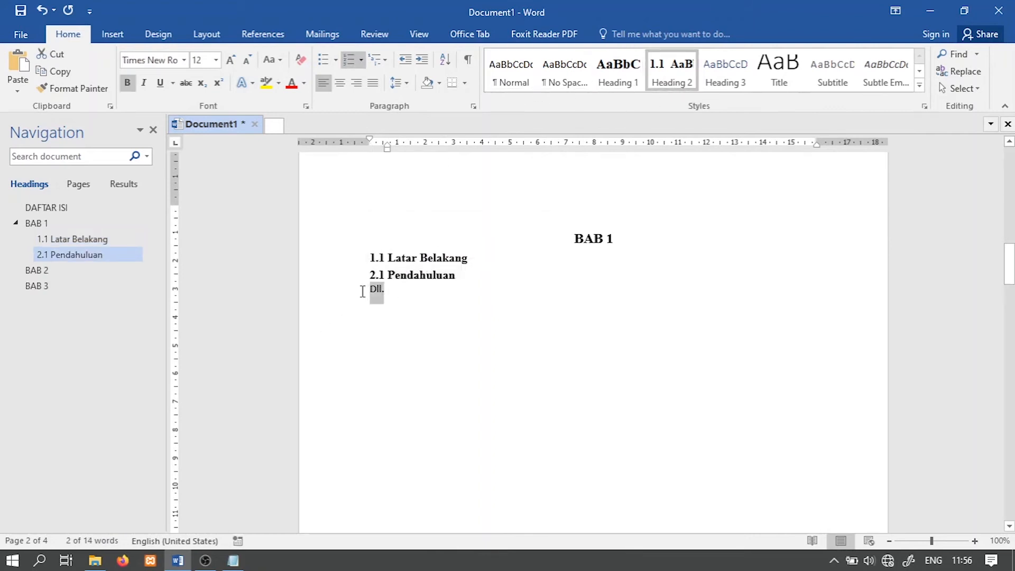
pyautogui.click(681, 69)
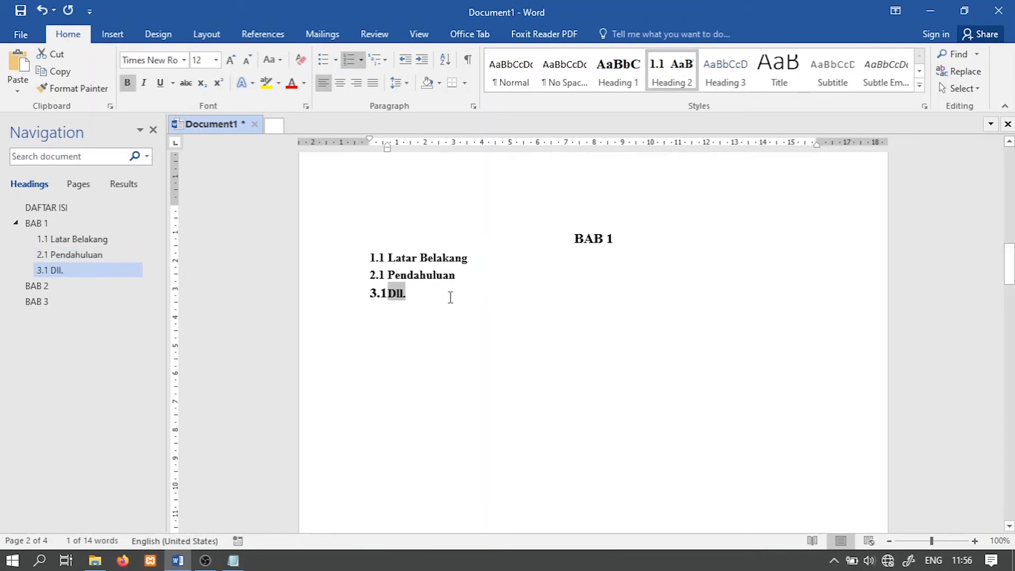
pyautogui.click(444, 298)
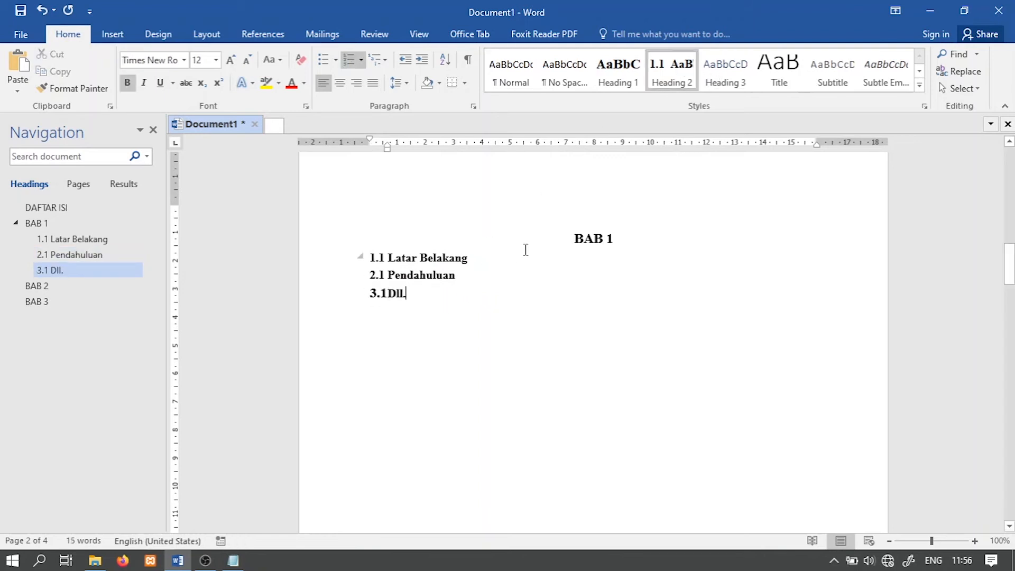
pyautogui.scroll(-2, 527, 275)
pyautogui.scroll(2, 527, 276)
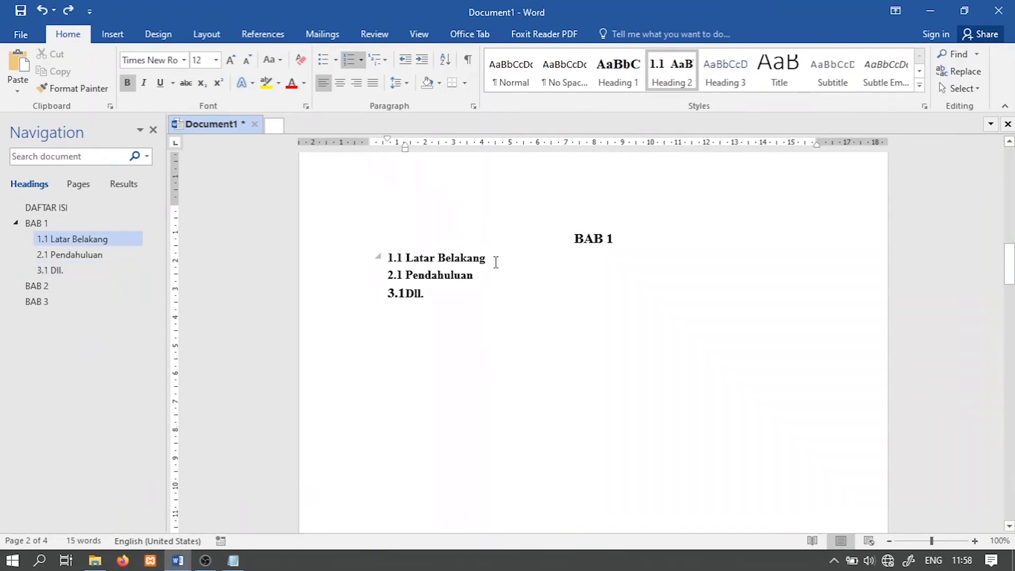
# Step: Add an indented Normal paragraph under the "Latar Belakang" subheading reading "Latar belakang adalah bla bla bla bla"
pyautogui.press('Return')
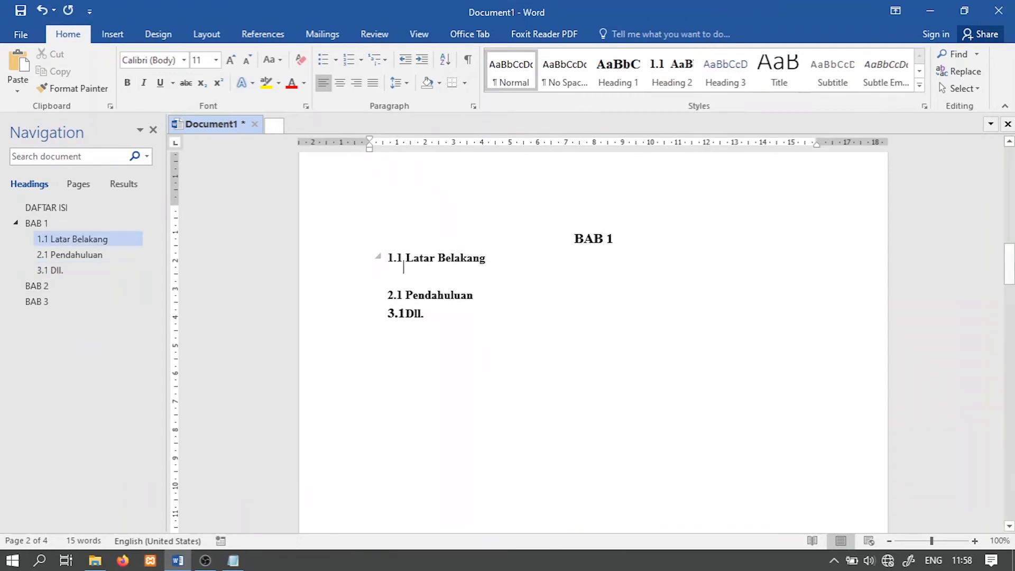
pyautogui.press('Tab')
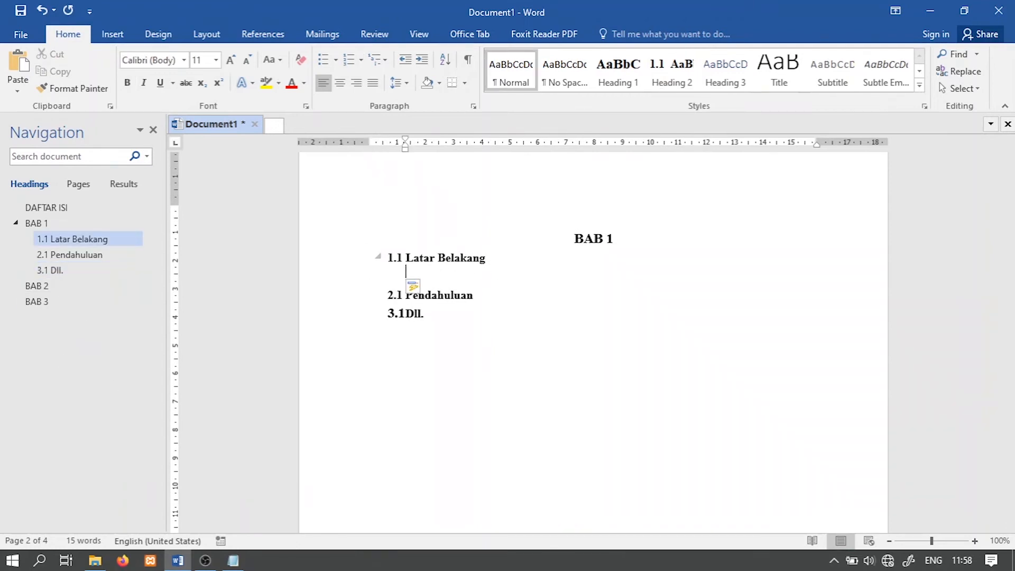
pyautogui.write('latar belaan')
pyautogui.press('BackSpace')
pyautogui.write('kang adalah')
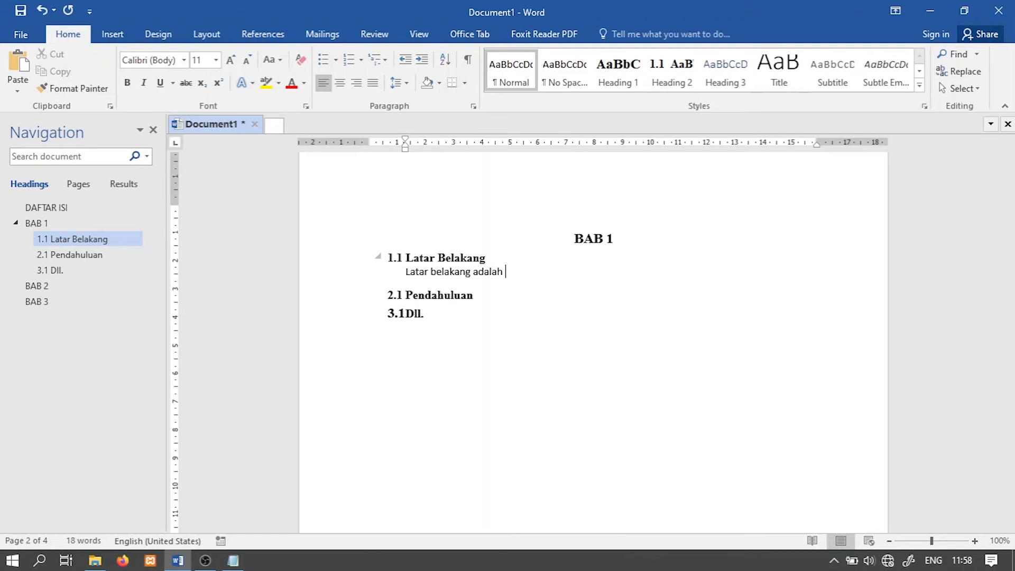
pyautogui.write(' bla bla bla bla')
# Step: Add an indented Normal paragraph under the "Pendahuluan" subheading reading "Bla bla bla bla...."
pyautogui.click(466, 313)
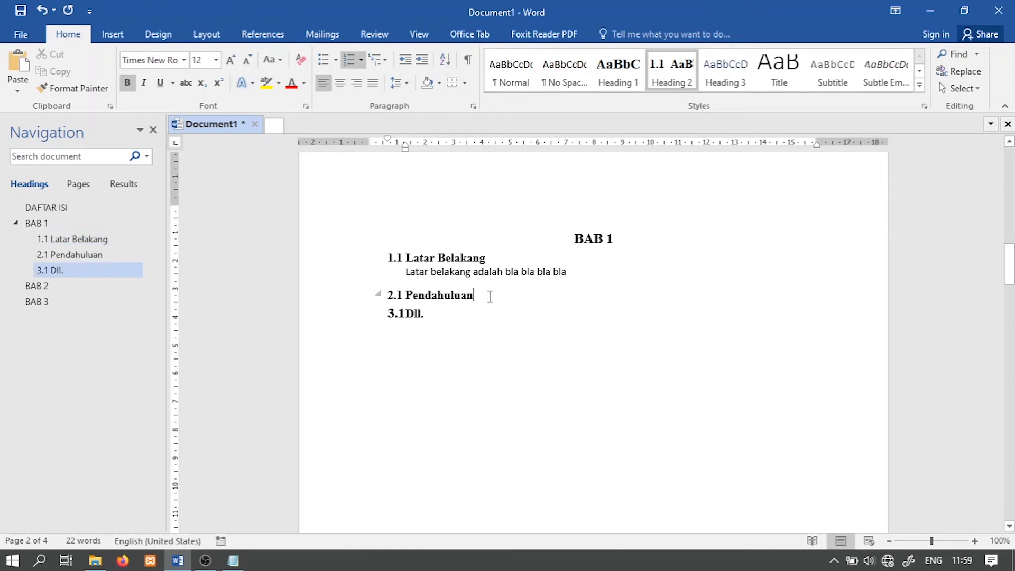
pyautogui.press('Return')
pyautogui.press('Tab')
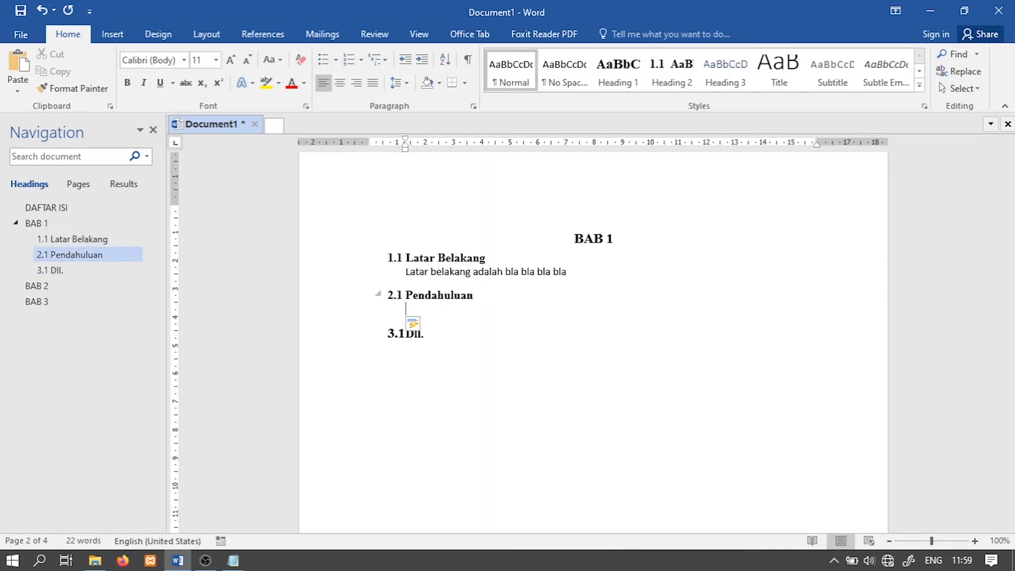
pyautogui.write('Ba')
pyautogui.write('la')
pyautogui.write(' bla vla bla....')
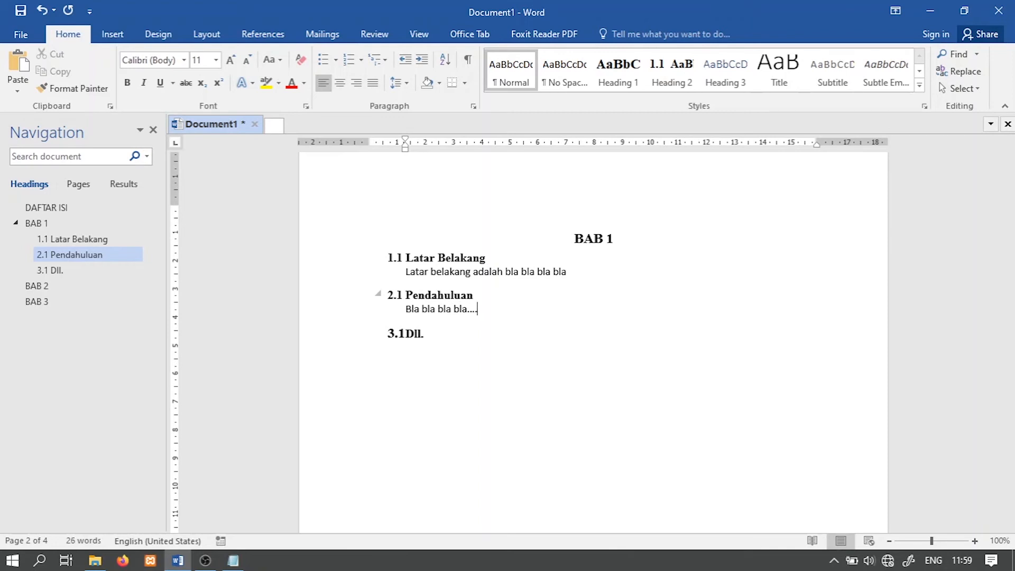
pyautogui.click(517, 339)
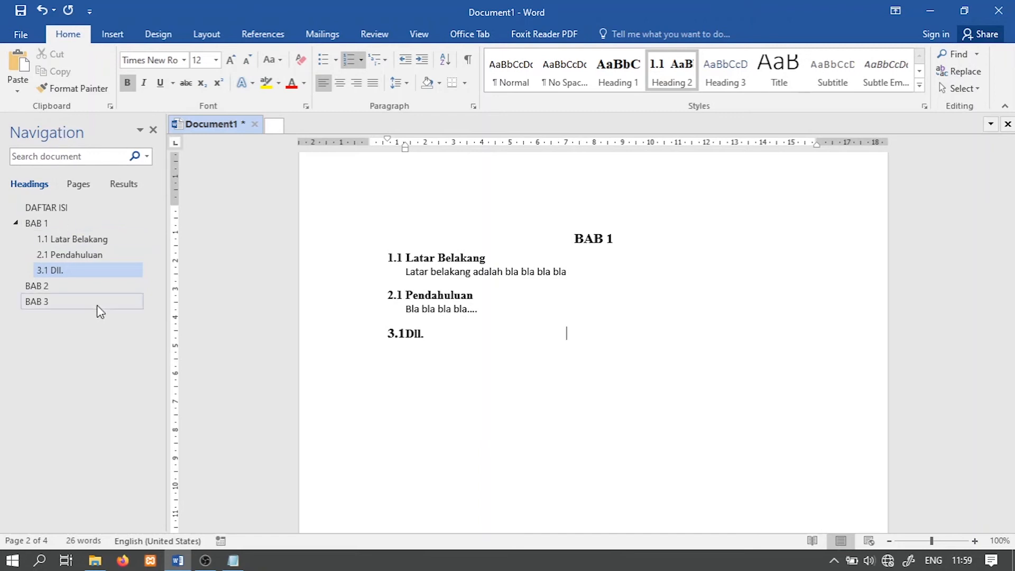
# Step: Switch to Notepad and, below a blank line, add the note "Navigation Pane yang ada di samping kiri itu adalah preview daftar isinya"
pyautogui.click(233, 560)
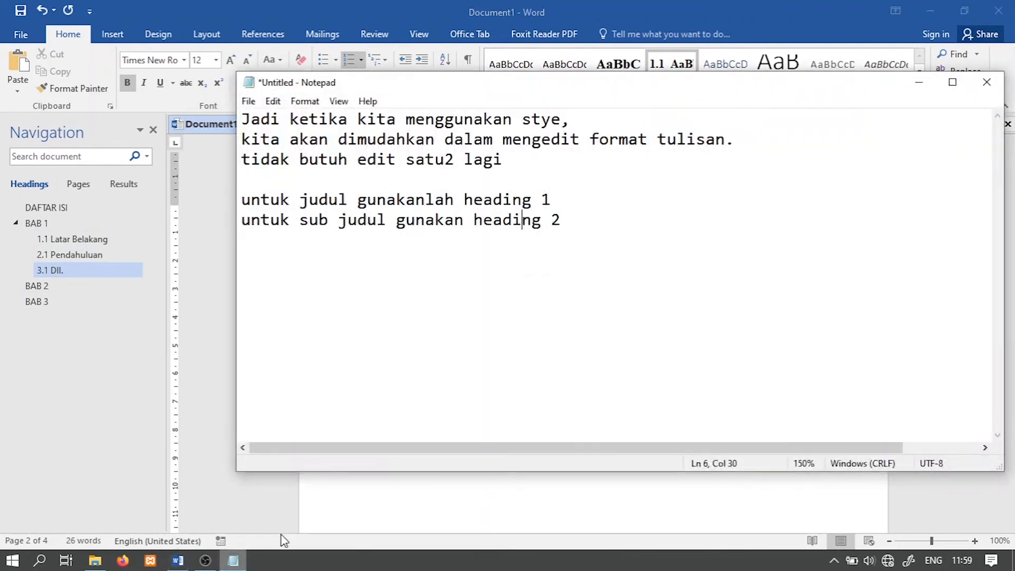
pyautogui.click(584, 215)
pyautogui.press('Return')
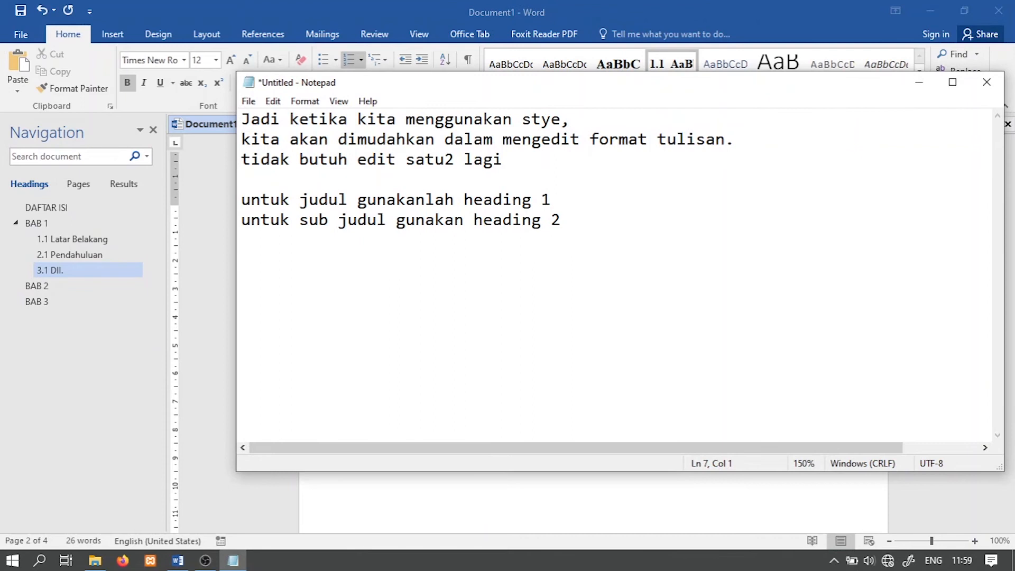
pyautogui.press('Return')
pyautogui.write('Navigation ')
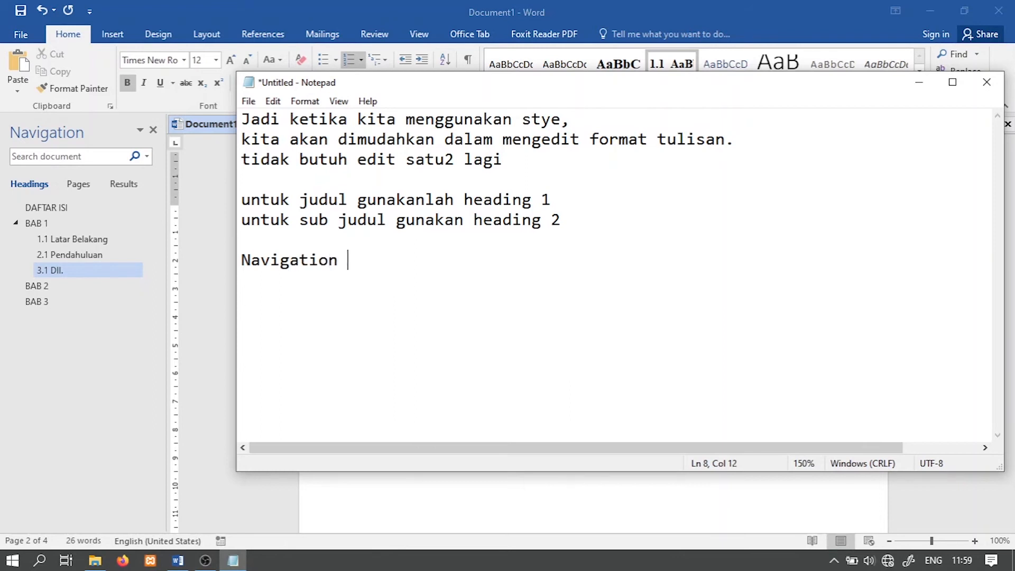
pyautogui.write('Pane yag')
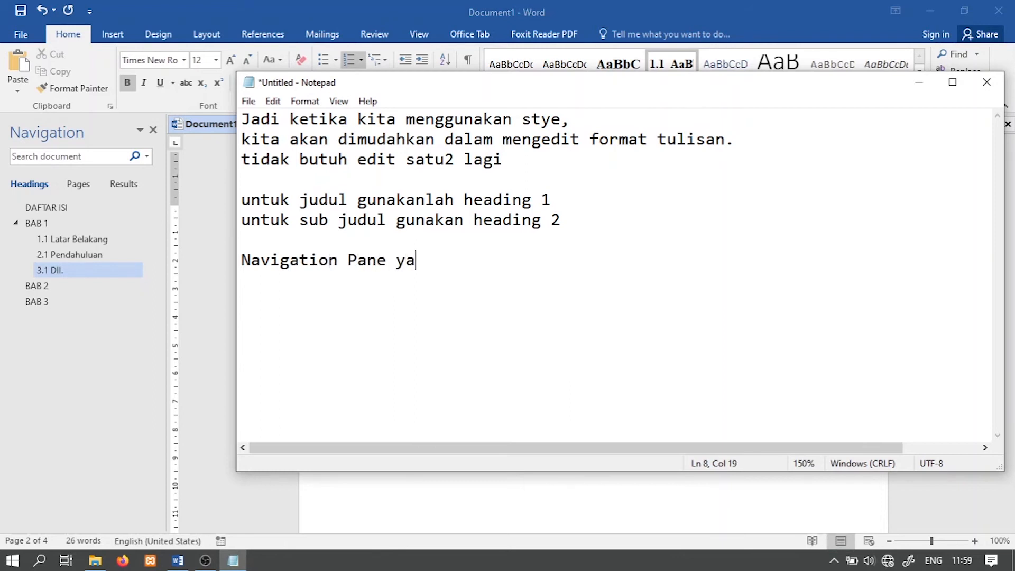
pyautogui.press('BackSpace')
pyautogui.press('BackSpace')
pyautogui.write('ng ada di sam')
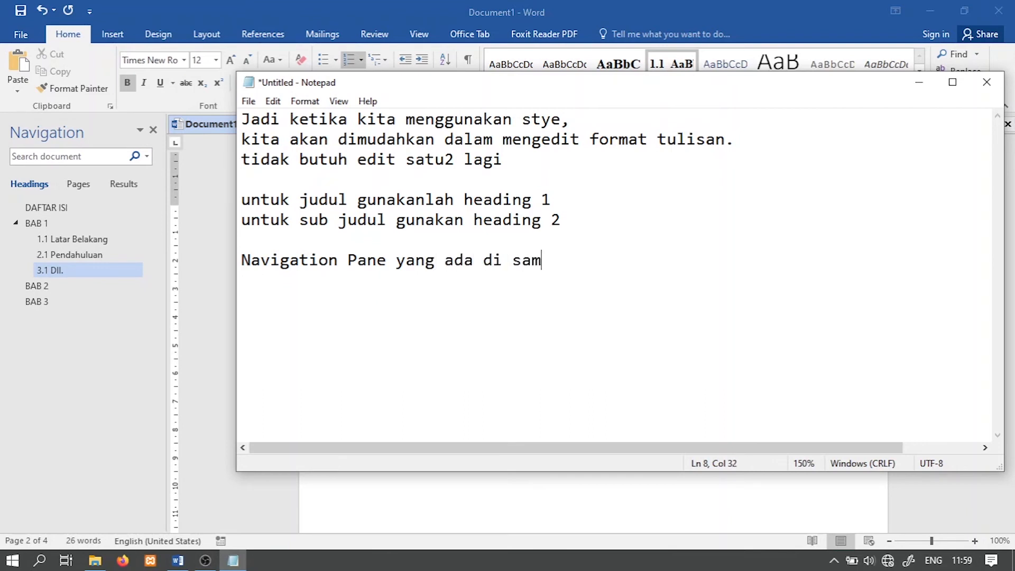
pyautogui.write('ping kiri')
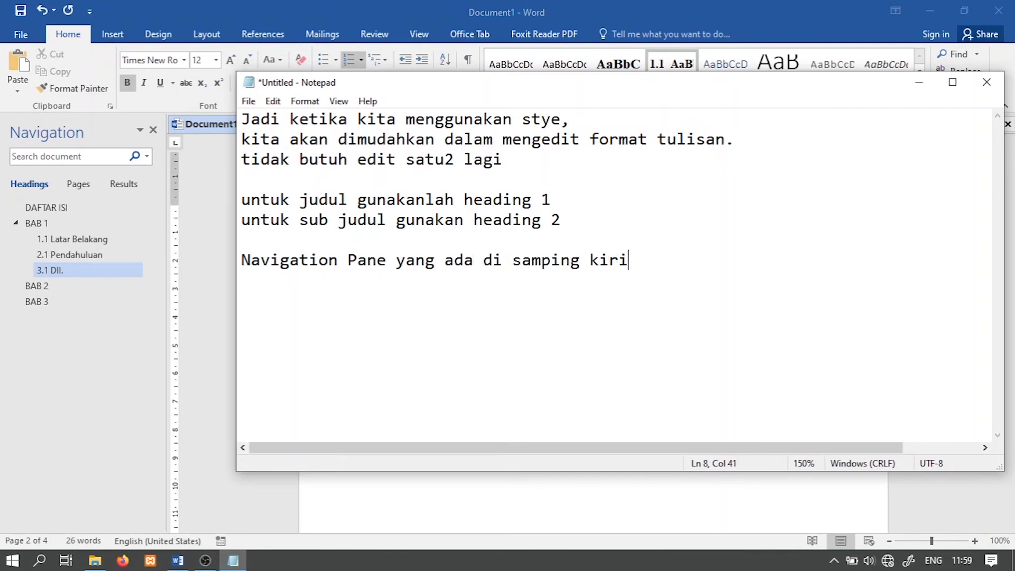
pyautogui.write(' itu adala')
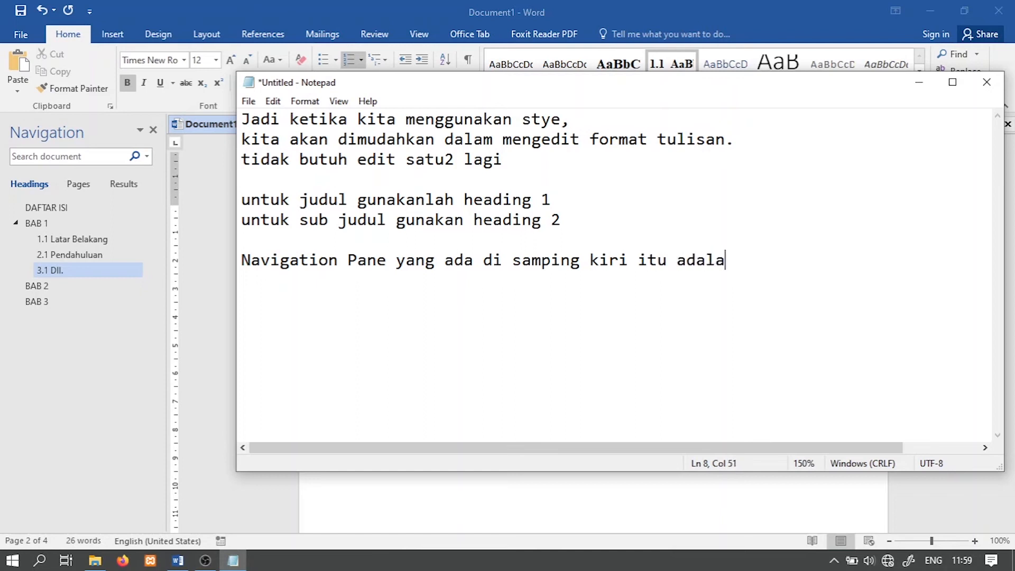
pyautogui.write('h preview ')
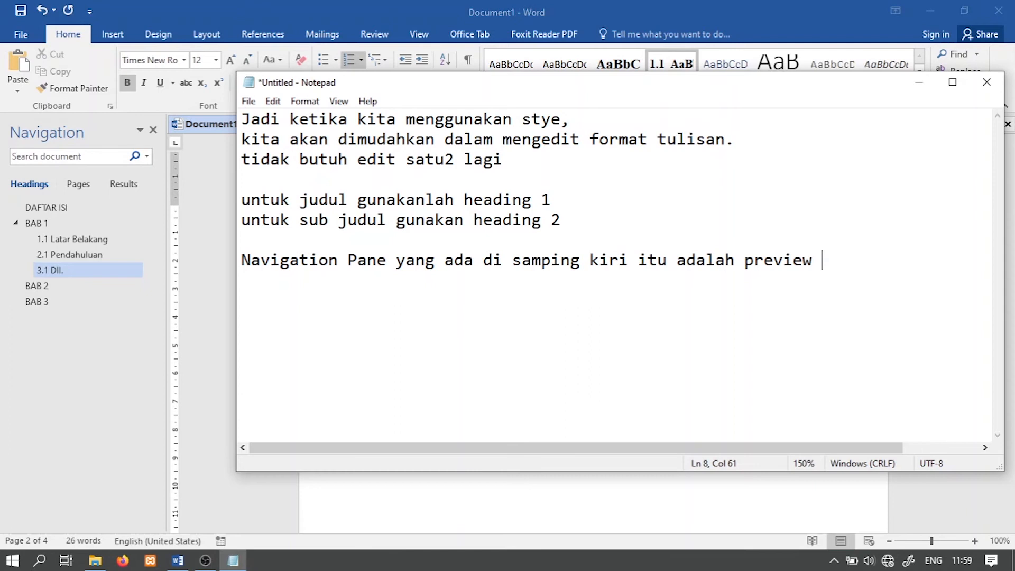
pyautogui.write('daftr')
pyautogui.write('ar isinya')
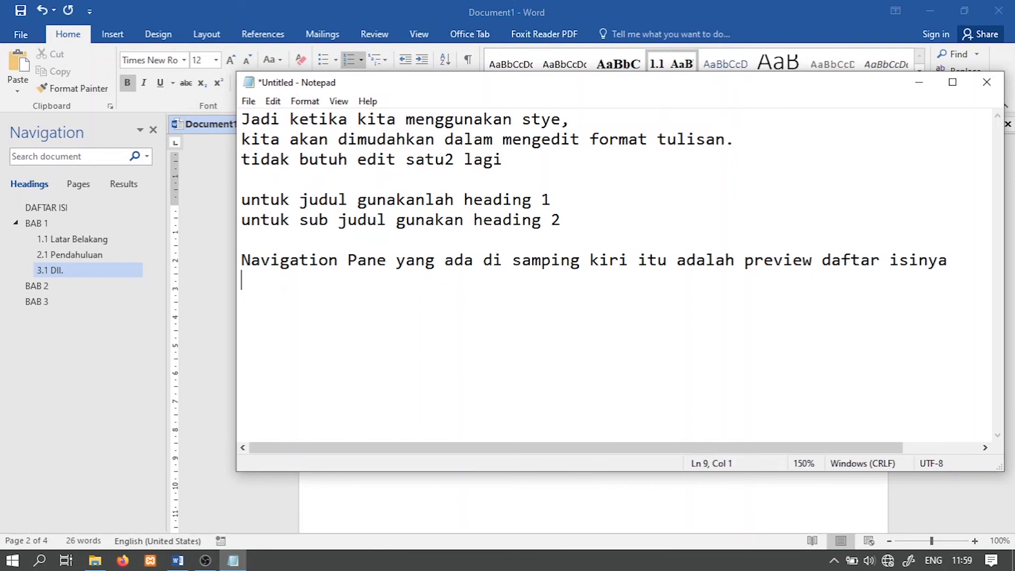
pyautogui.write('jadi apa yang ')
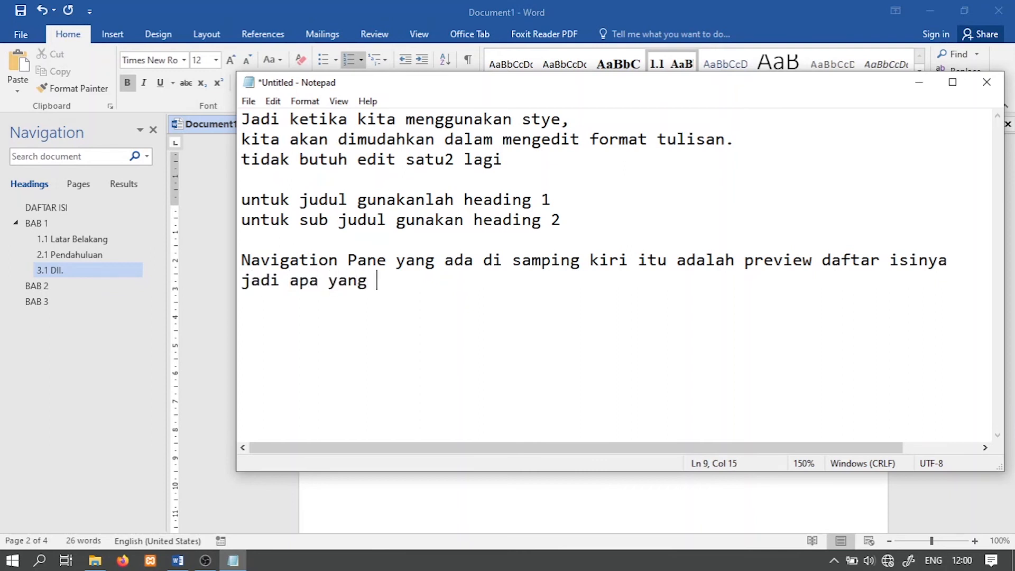
pyautogui.write('munv')
# Step: Continue the note with the line "jadi apa yang muncul di situ maka nnanti akan muncul juga di daftra isinya"
pyautogui.press('BackSpace')
pyautogui.write('cul di situ maka nnanti akan muncul juga di ')
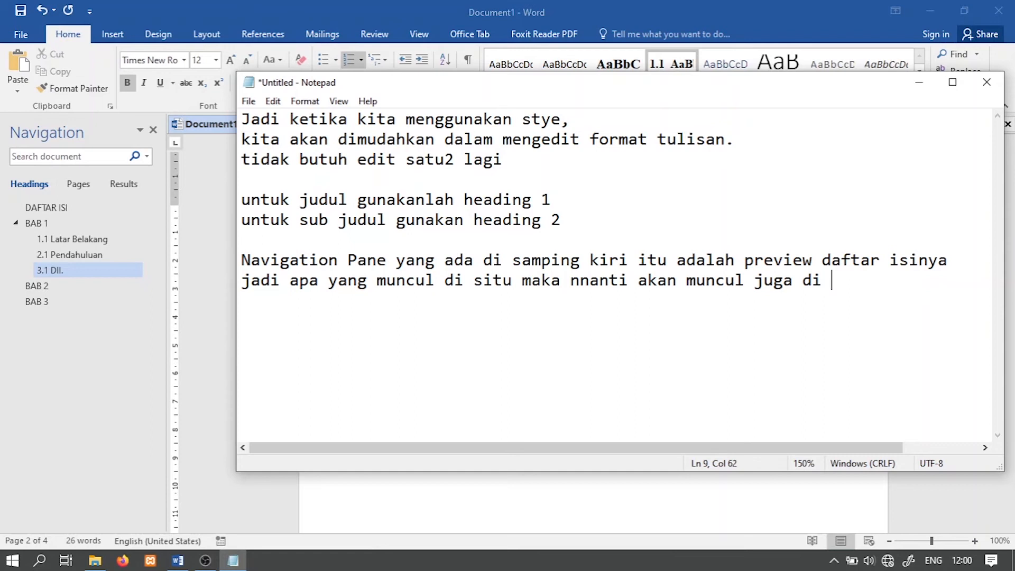
pyautogui.write('daftra isinya')
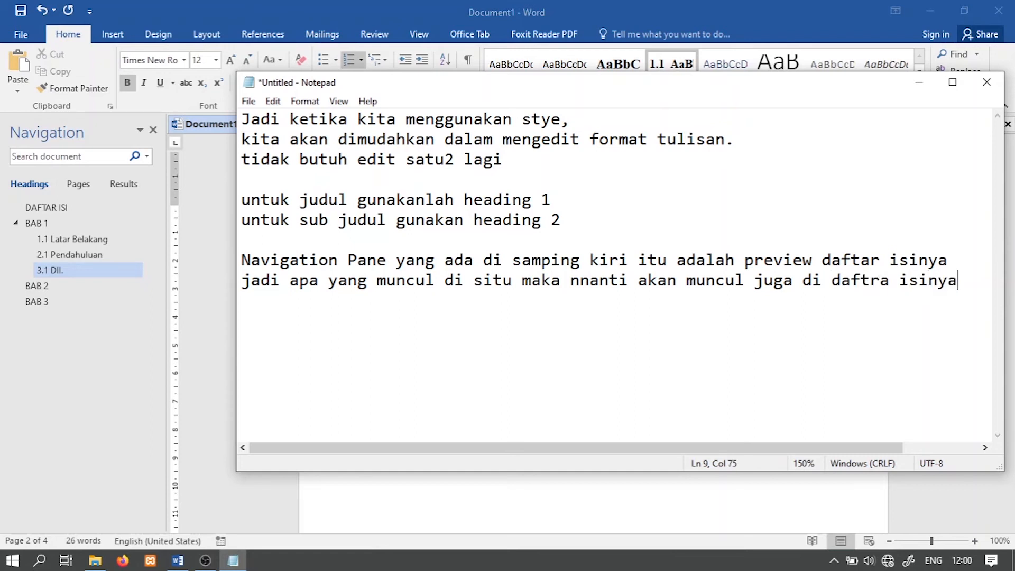
pyautogui.hotkey('alt', 'Tab')
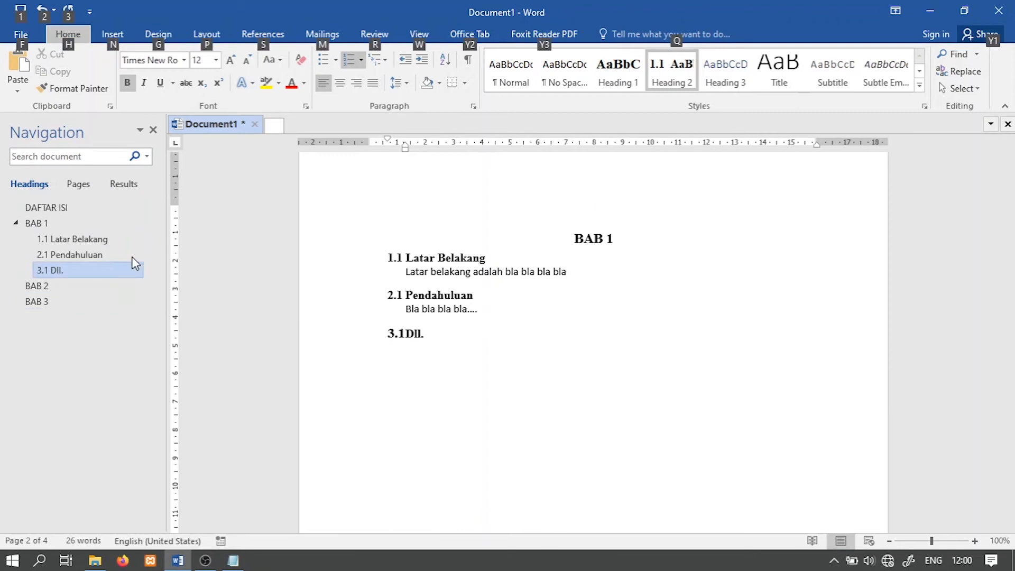
pyautogui.hotkey('alt', 'Tab')
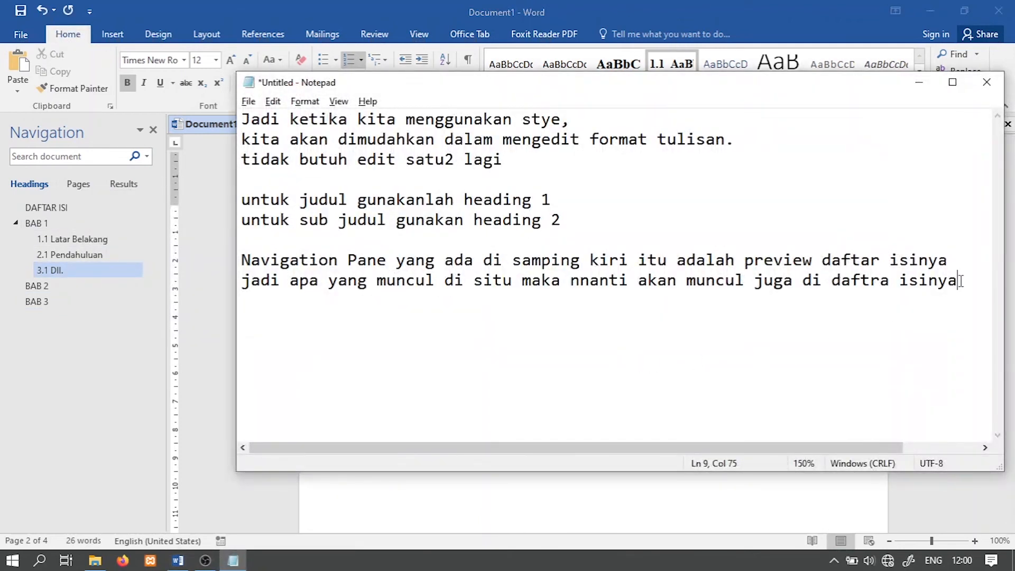
# Step: Below a blank line, add the note "Maka dari itu jika tidak ingin dimunculkan di daftar isi, jangan menggunakan style"
pyautogui.press('Return')
pyautogui.press('Return')
pyautogui.write('untuk')
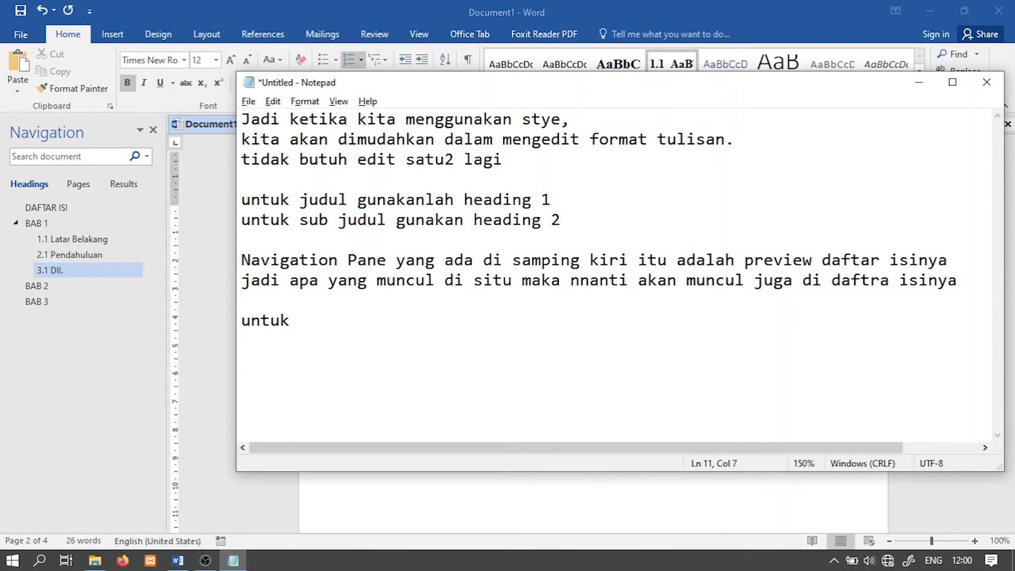
pyautogui.press('BackSpace')
pyautogui.press('BackSpace')
pyautogui.press('BackSpace')
pyautogui.press('BackSpace')
pyautogui.press('BackSpace')
pyautogui.press('BackSpace')
pyautogui.write('Maka dari')
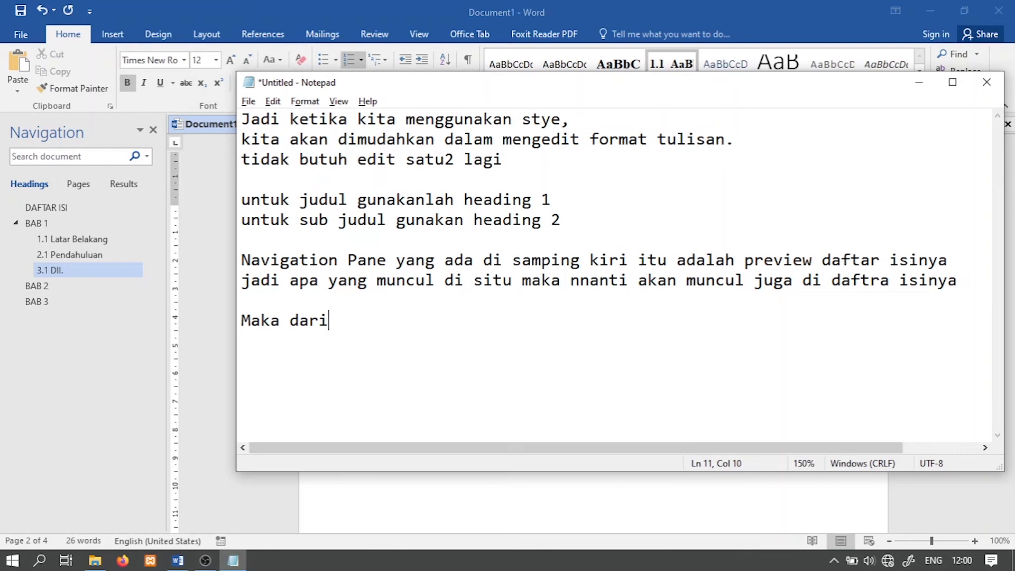
pyautogui.write(' itu jika ')
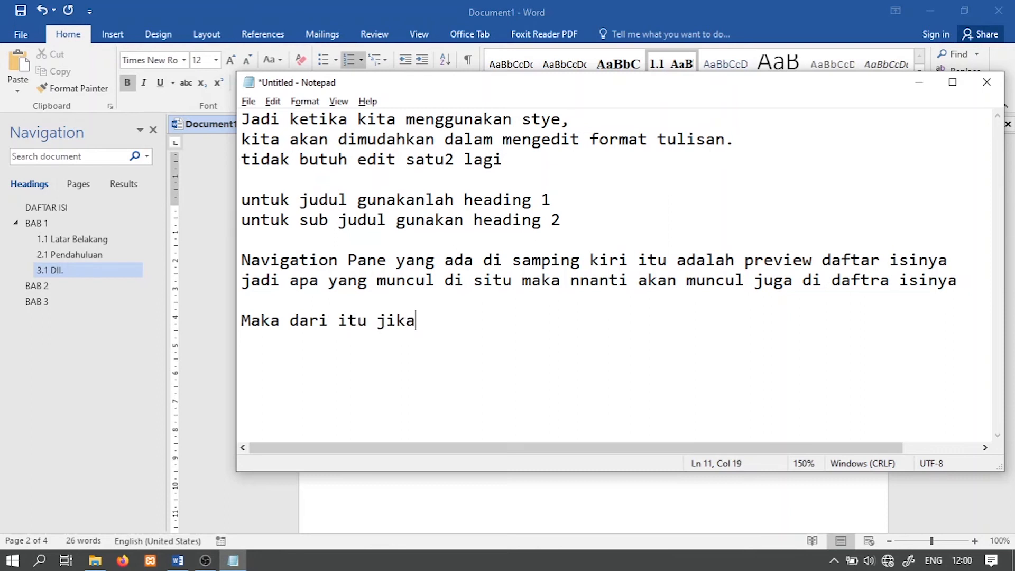
pyautogui.write('tidak ingin ')
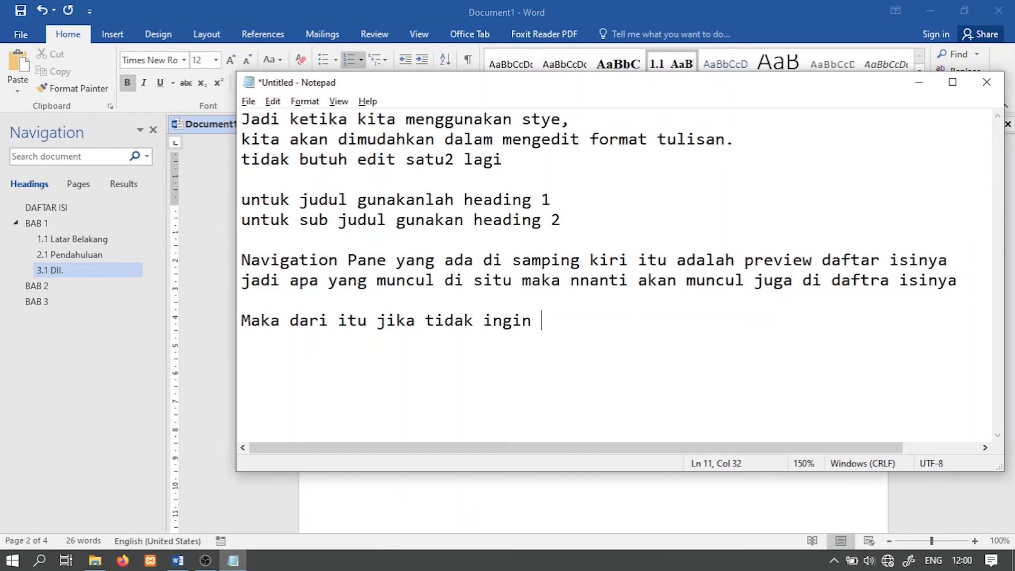
pyautogui.write('dimuncu')
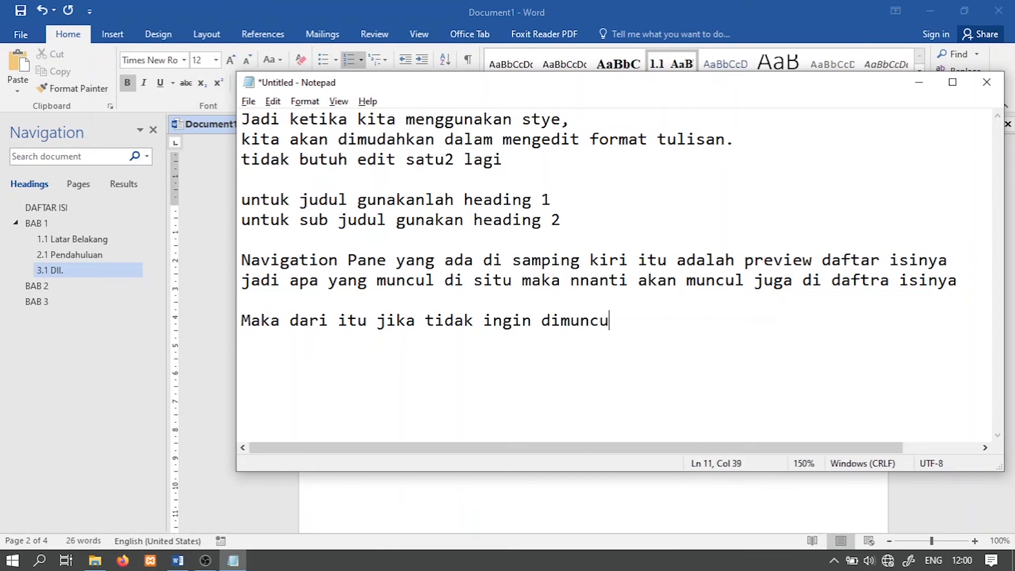
pyautogui.write('lkan di daftar isi, ')
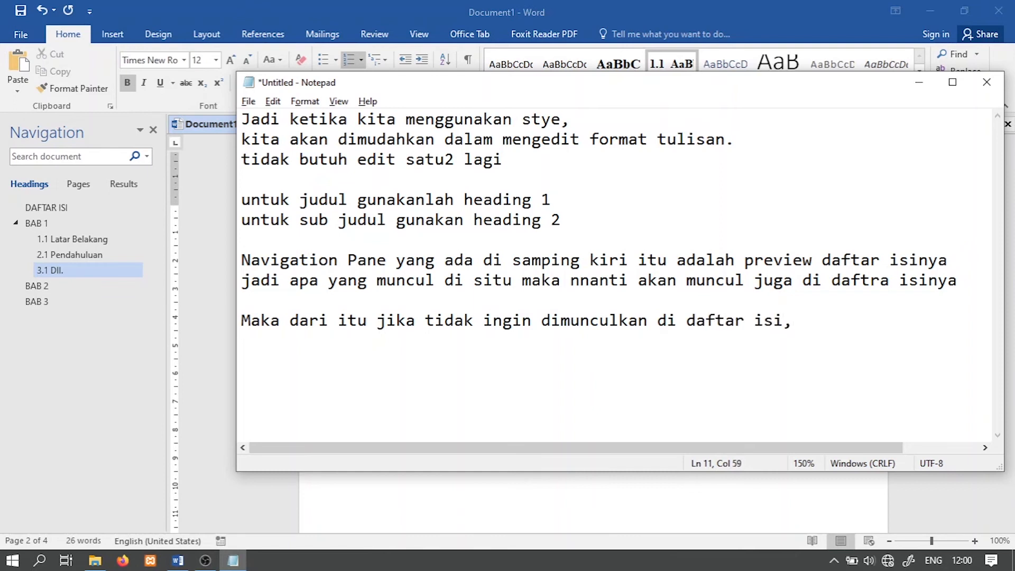
pyautogui.write('jangan menggunaa=')
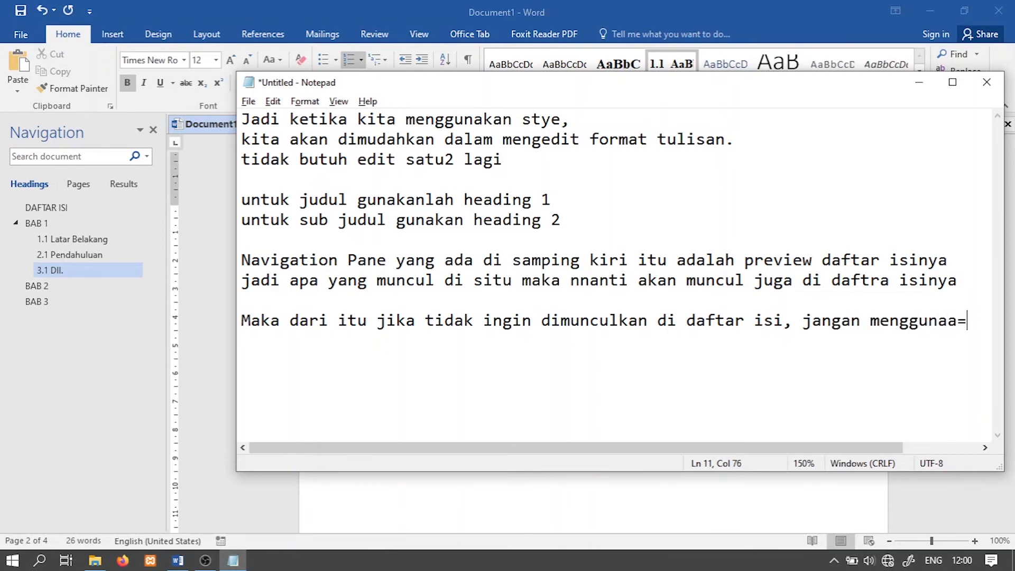
pyautogui.press('BackSpace')
pyautogui.write('kan s')
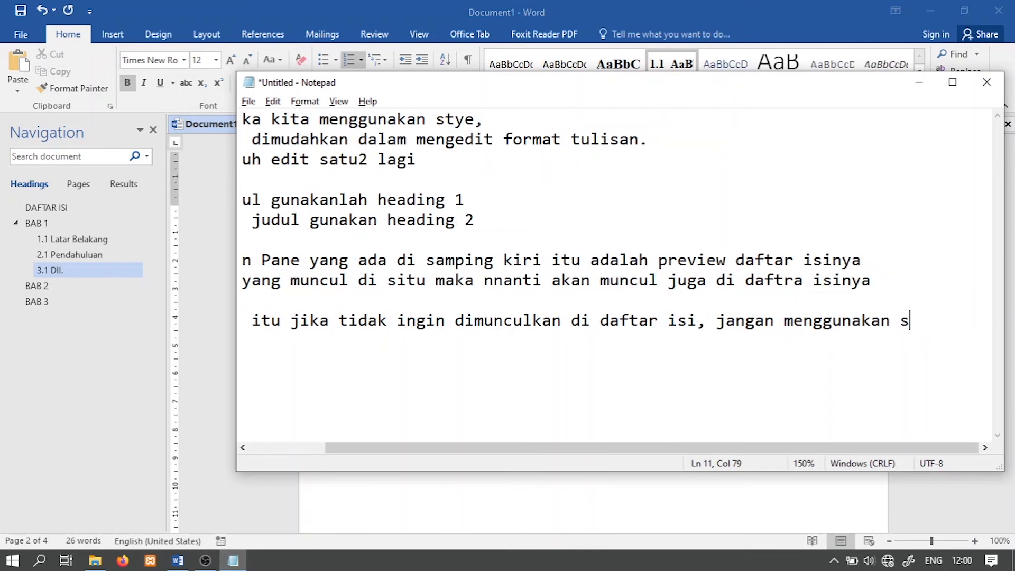
pyautogui.write('tyle')
# Step: Switch to Word and append "(ini contoh yang tidak muncul di daftar isi)" to the paragraph under "Latar Belakang"
pyautogui.hotkey('alt', 'Tab')
pyautogui.moveTo(573, 272); pyautogui.dragTo(405, 273)
pyautogui.click(600, 274)
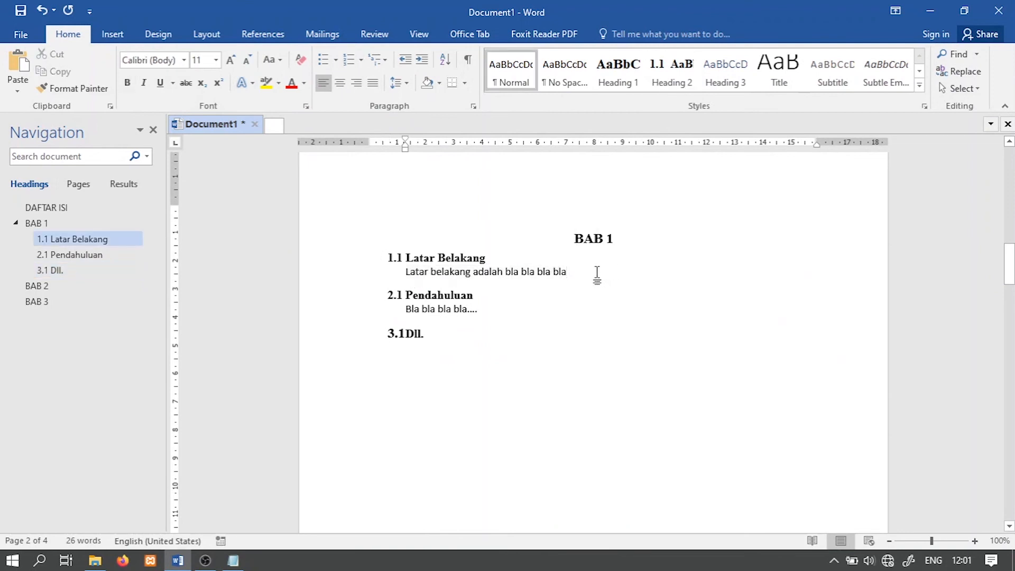
pyautogui.write('(ini contoh yang tidak muncul')
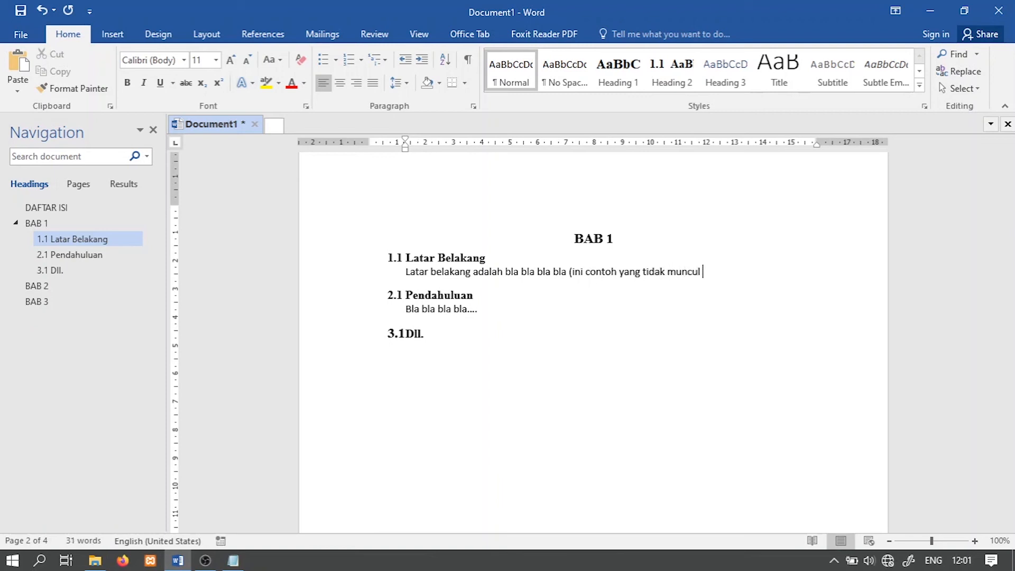
pyautogui.write(' di daftar isi)')
# Step: Make the parenthetical remark at the end of the "Latar Belakang" paragraph bold
pyautogui.moveTo(753, 272); pyautogui.dragTo(574, 267)
pyautogui.hotkey('ctrl', 'b')
pyautogui.click(755, 263)
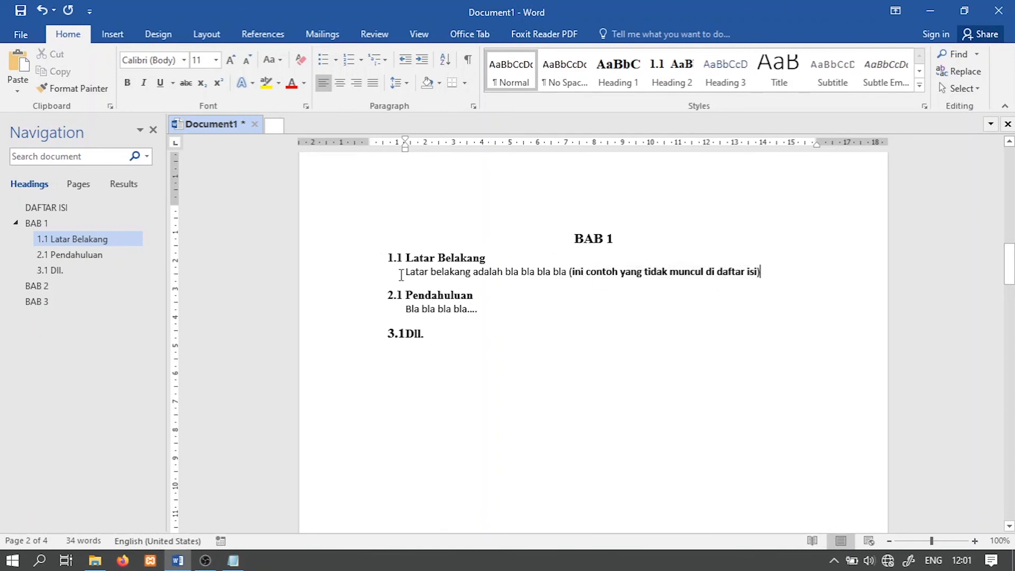
pyautogui.moveTo(405, 271); pyautogui.dragTo(745, 275)
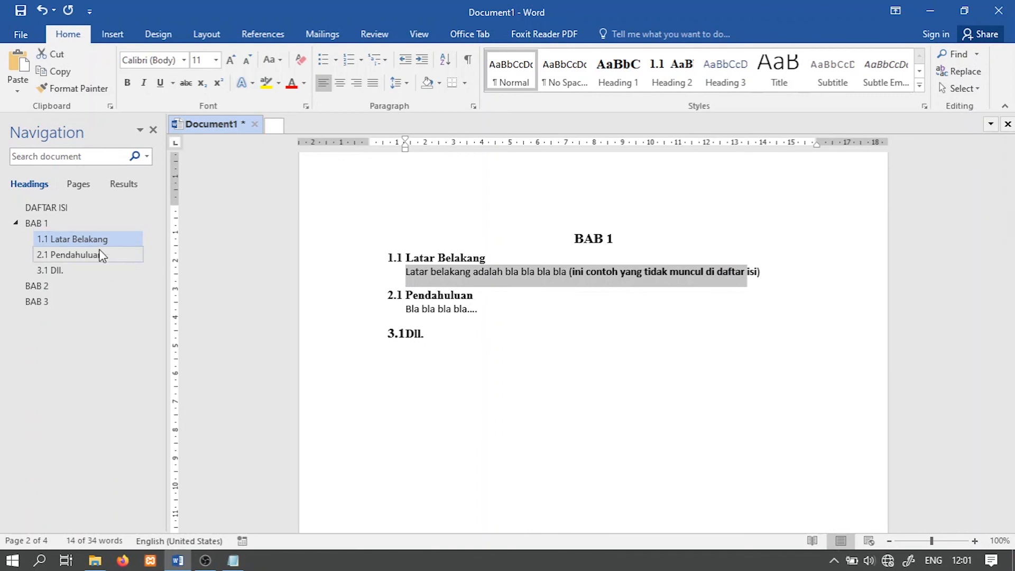
pyautogui.click(553, 291)
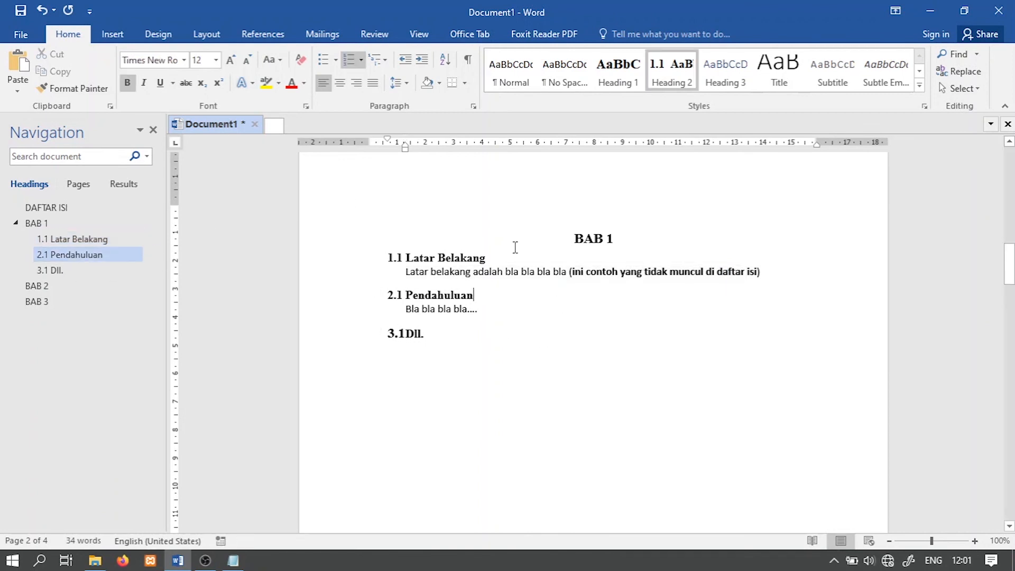
# Step: Insert an Automatic Table 1 table of contents on a new line below the "DAFTAR ISI" heading
pyautogui.click(53, 207)
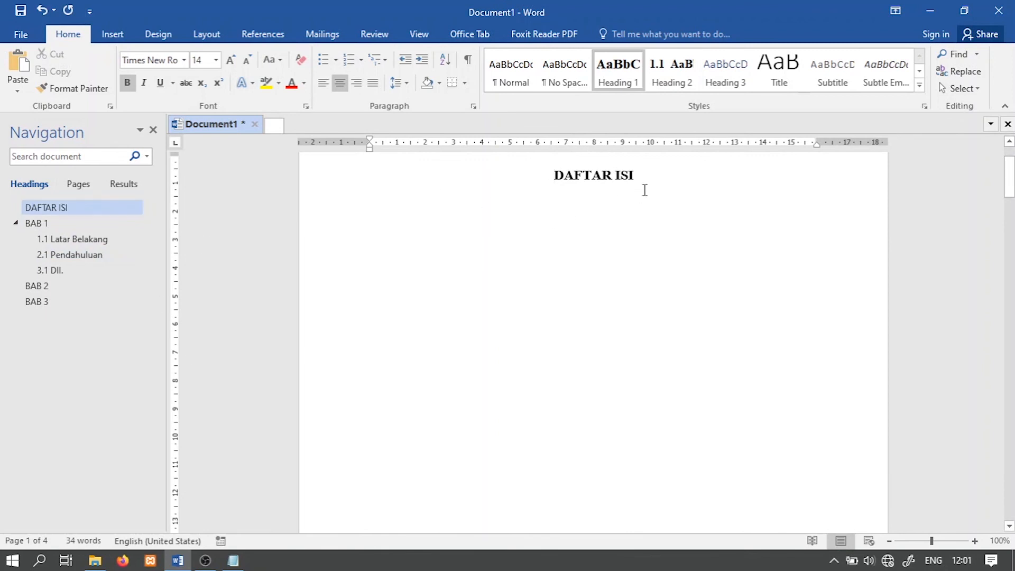
pyautogui.press('Return')
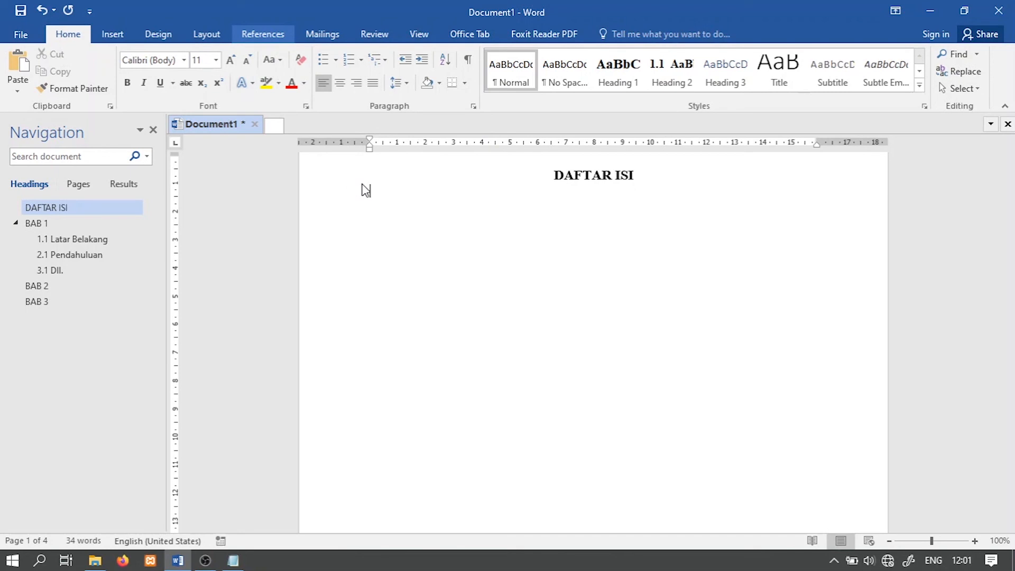
pyautogui.click(263, 34)
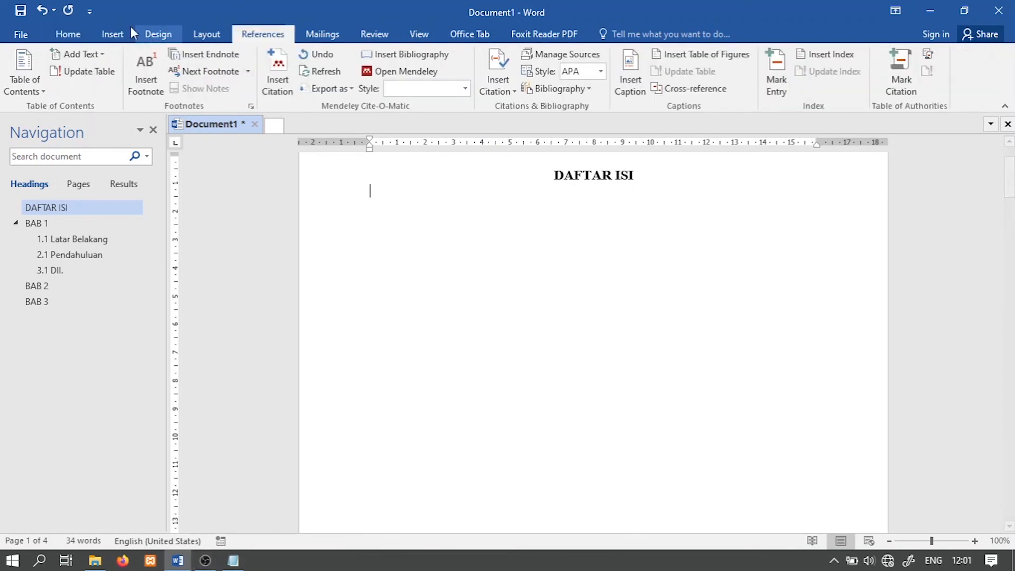
pyautogui.click(38, 91)
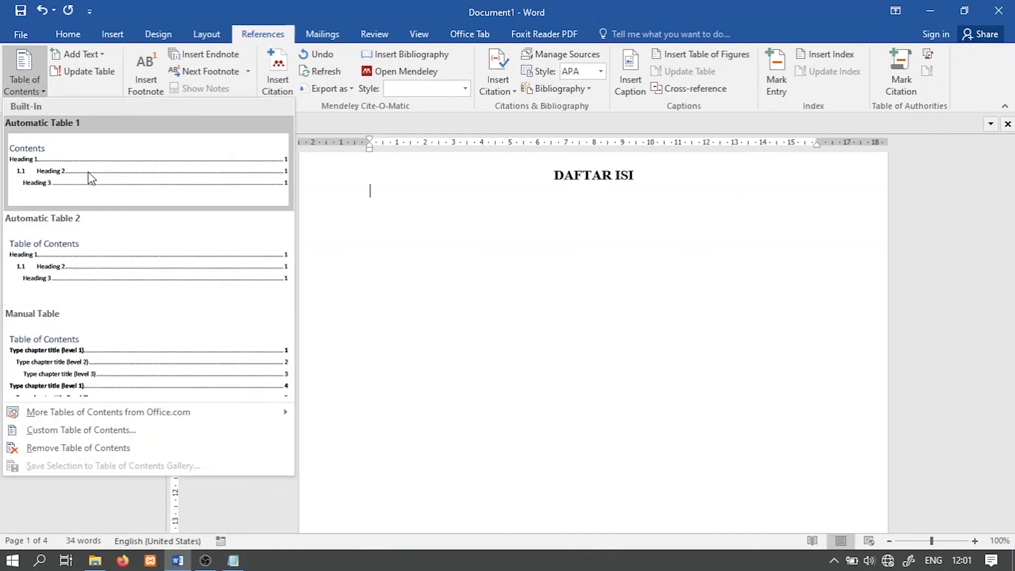
pyautogui.click(124, 173)
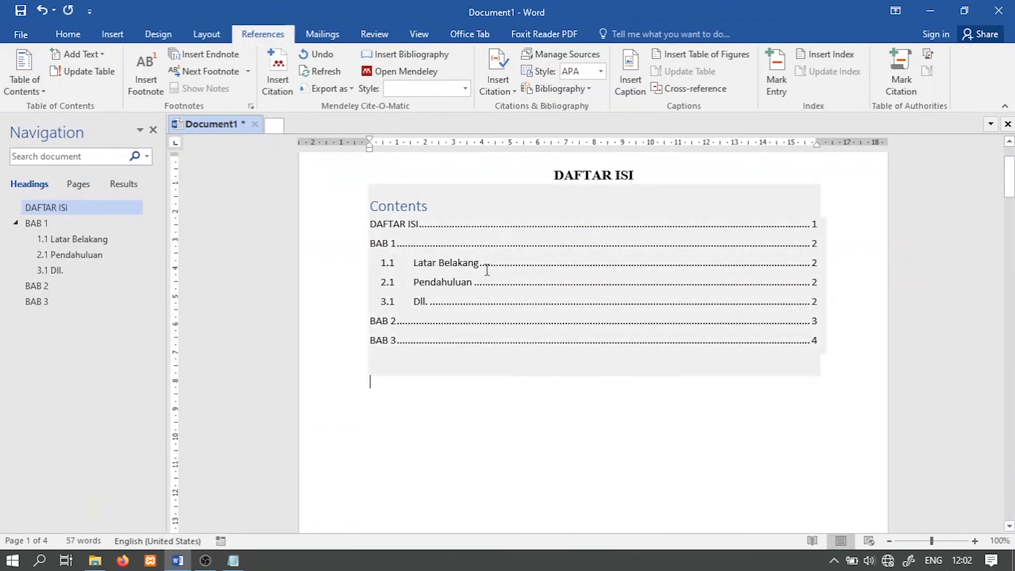
# Step: Delete the "Contents" title text from the inserted table of contents
pyautogui.click(428, 206)
pyautogui.moveTo(430, 205); pyautogui.dragTo(370, 202)
pyautogui.press('BackSpace')
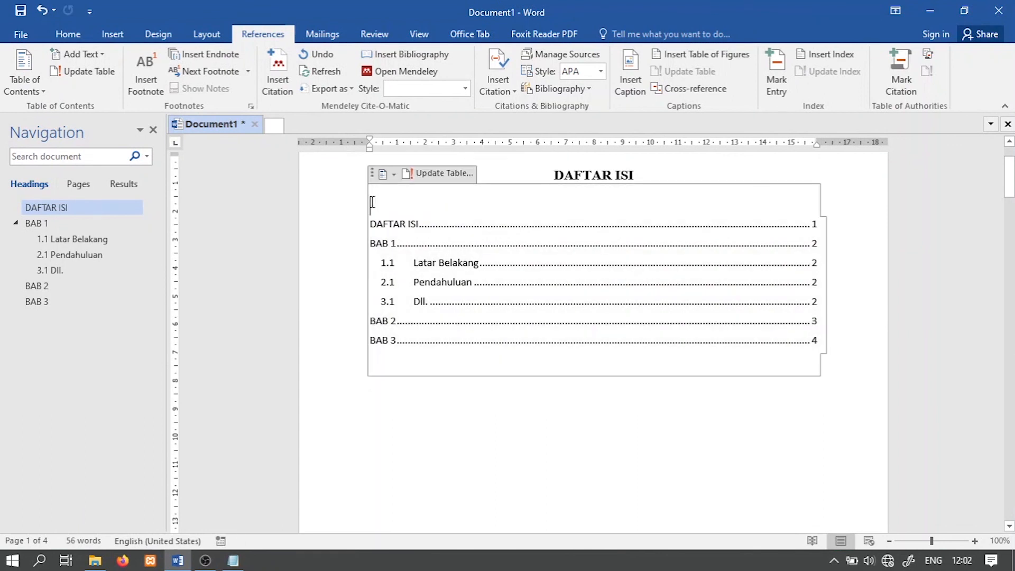
pyautogui.click(563, 414)
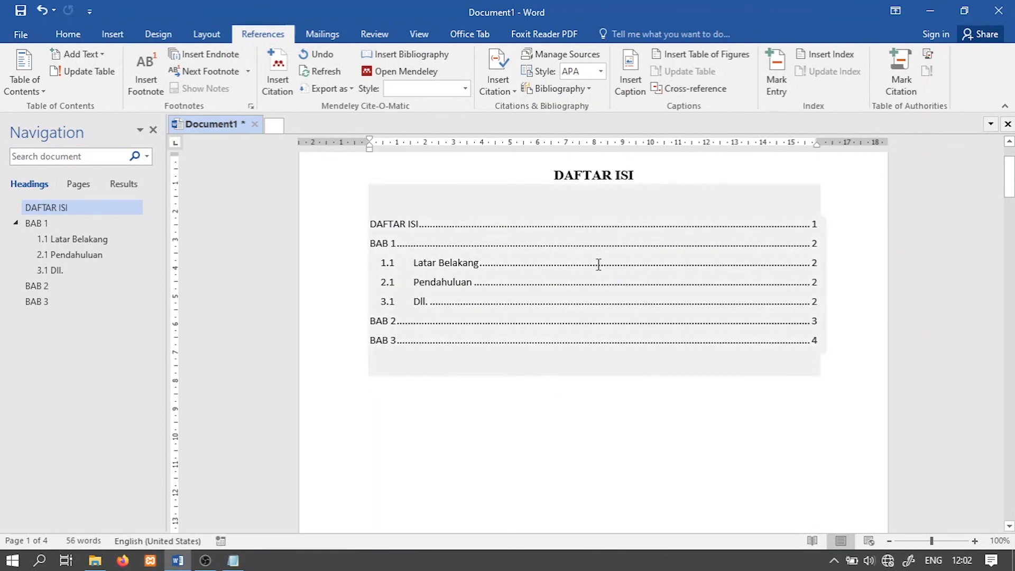
pyautogui.click(598, 265)
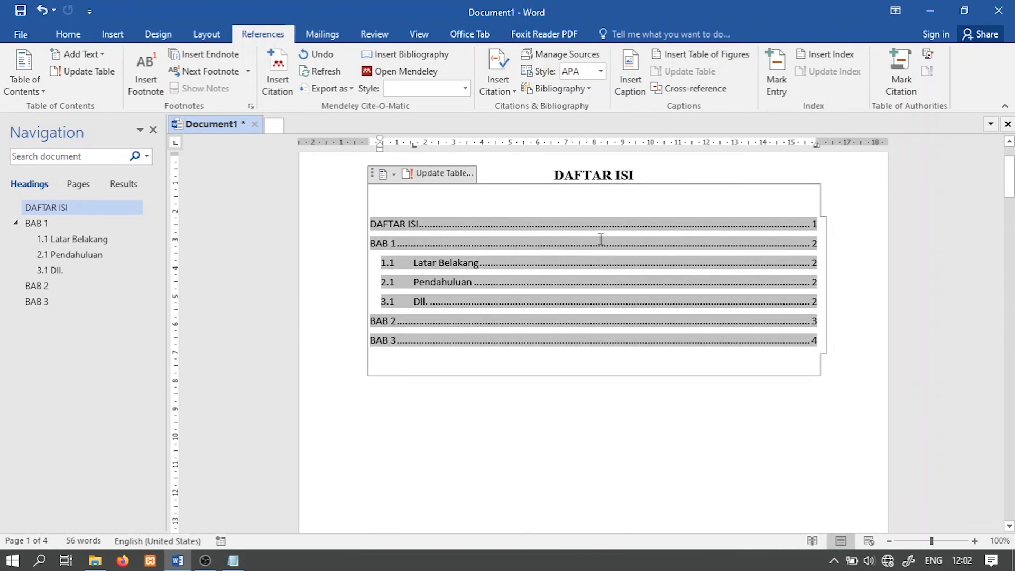
pyautogui.click(642, 360)
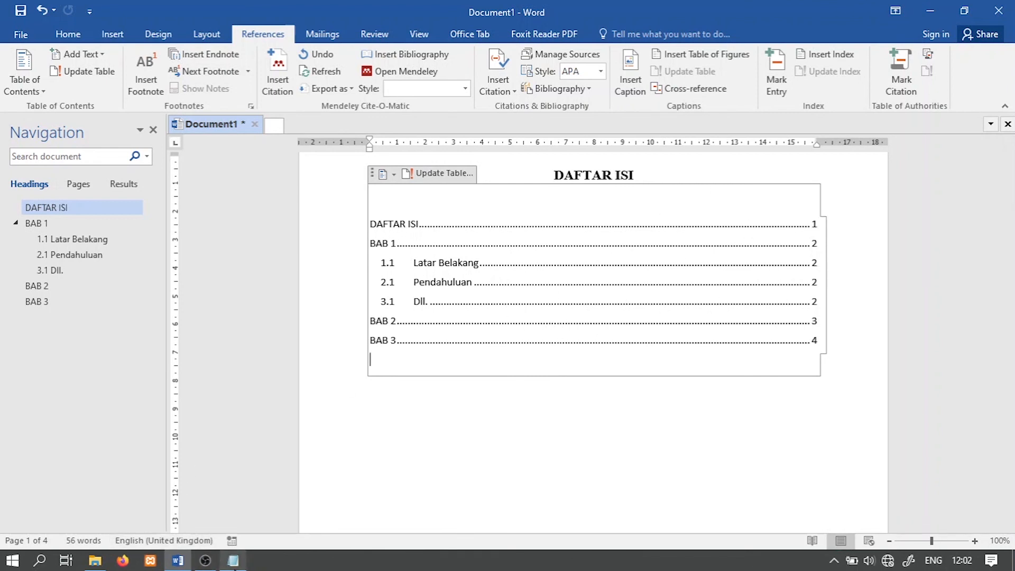
# Step: Switch to Notepad and add the notes "terus bagaimana cara update daftar isinya?" and "simak.....", each below a blank line
pyautogui.click(233, 560)
pyautogui.press('Return')
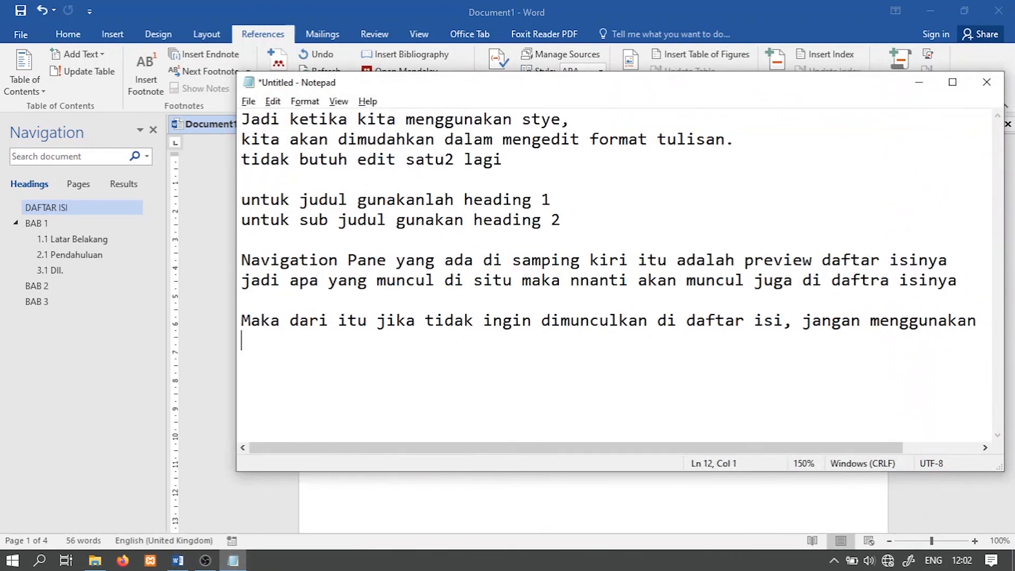
pyautogui.write('terus bagaima')
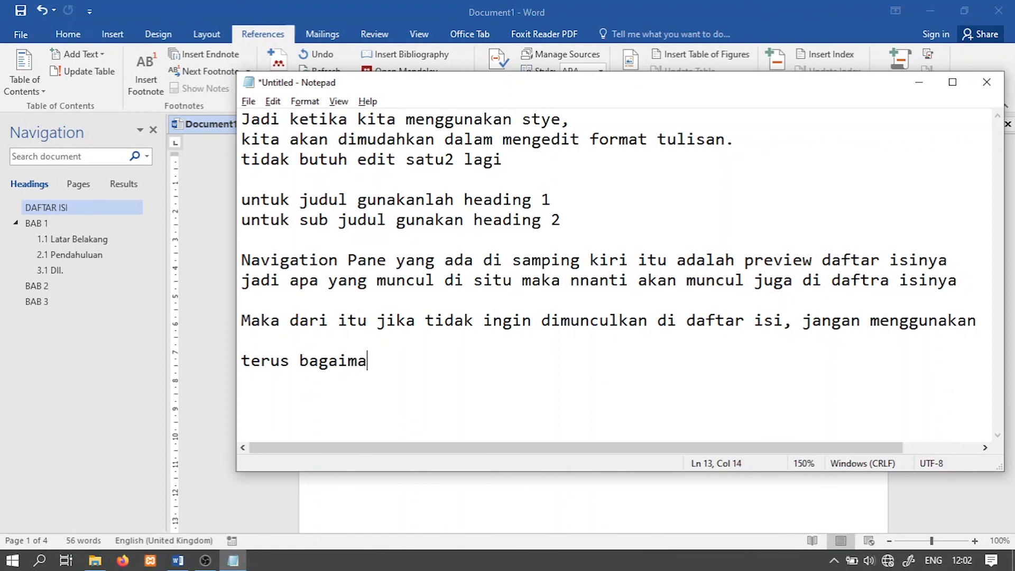
pyautogui.write('na cara update daftar isin')
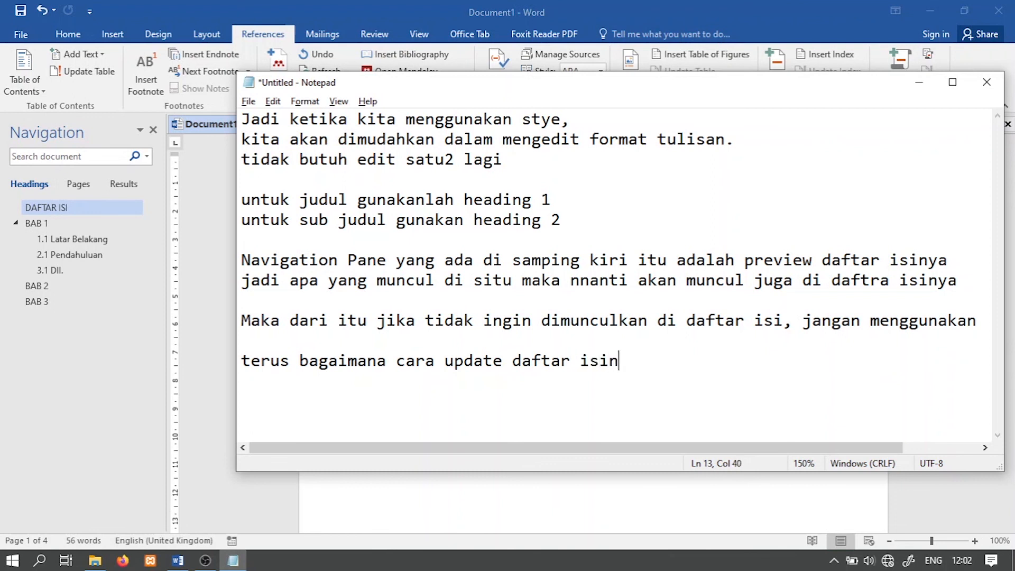
pyautogui.write('ya?')
pyautogui.press('Return')
pyautogui.write('simak')
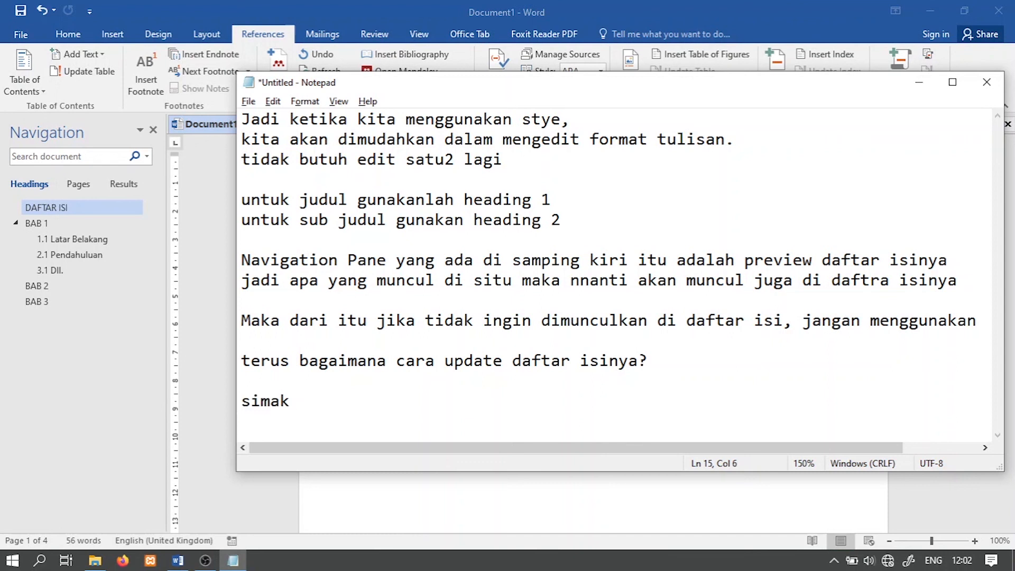
pyautogui.write('.....')
# Step: Return to Word and insert a page break before the "Pendahuluan" subheading so it starts on a new page
pyautogui.click(230, 349)
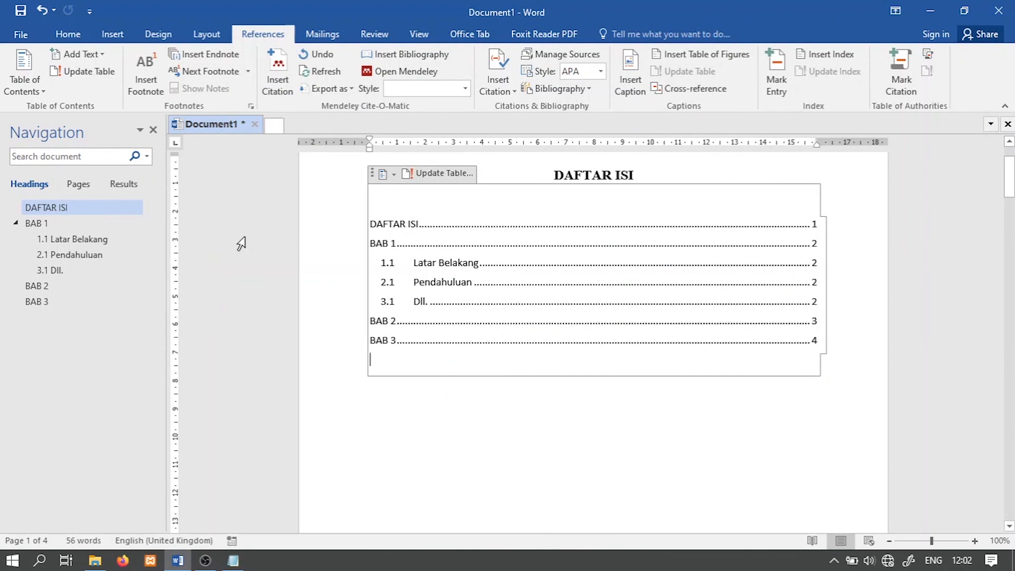
pyautogui.click(60, 255)
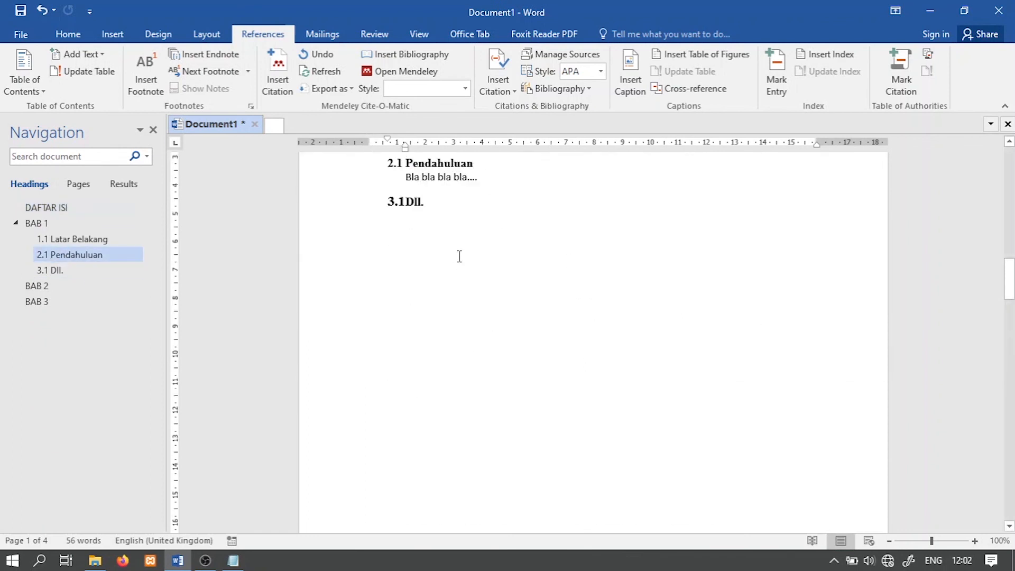
pyautogui.scroll(2, 470, 244)
pyautogui.click(537, 211)
pyautogui.click(412, 235)
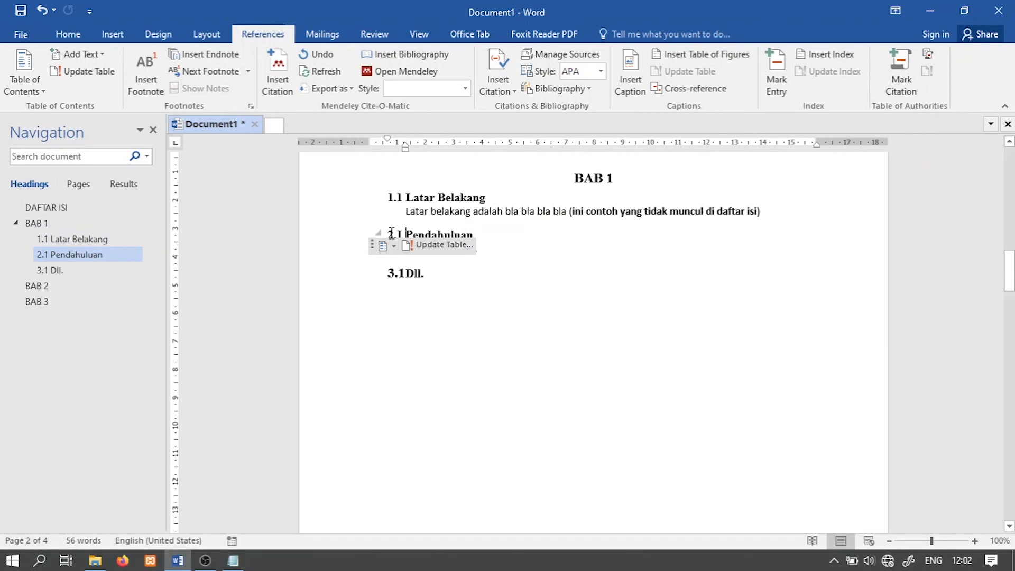
pyautogui.click(465, 247)
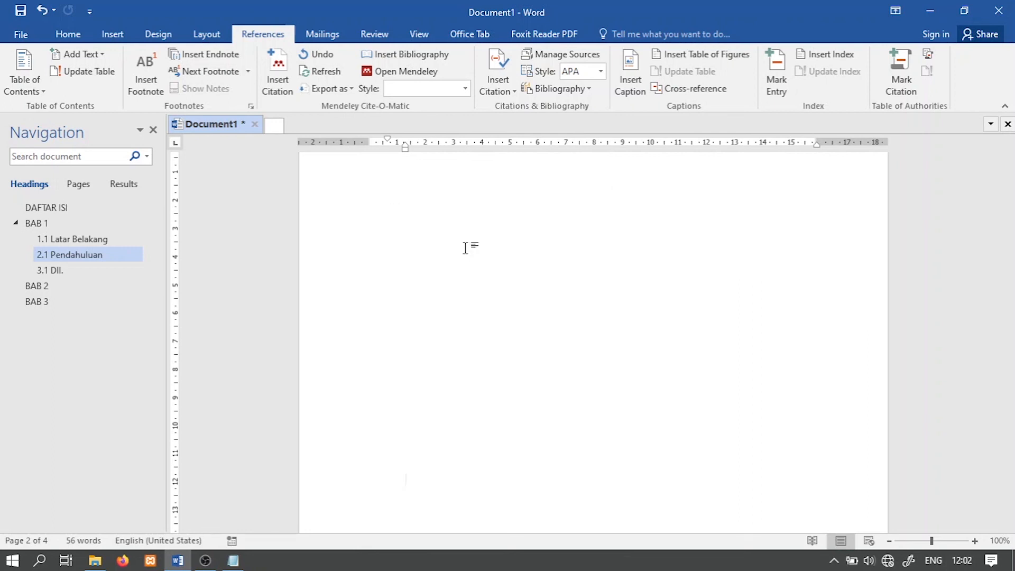
pyautogui.hotkey('ctrl', 'Return')
pyautogui.scroll(-3, 634, 369)
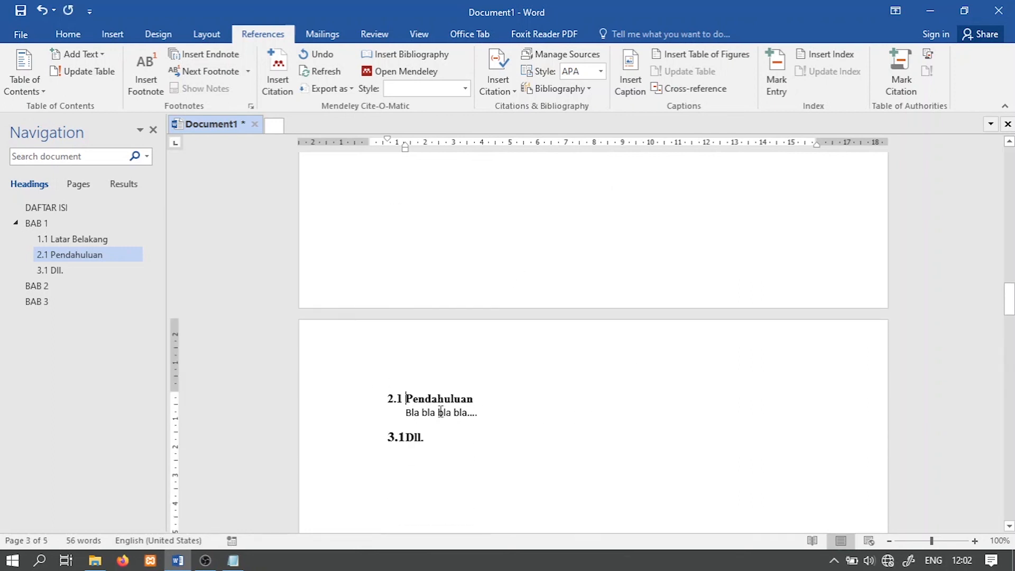
pyautogui.scroll(-2, 441, 412)
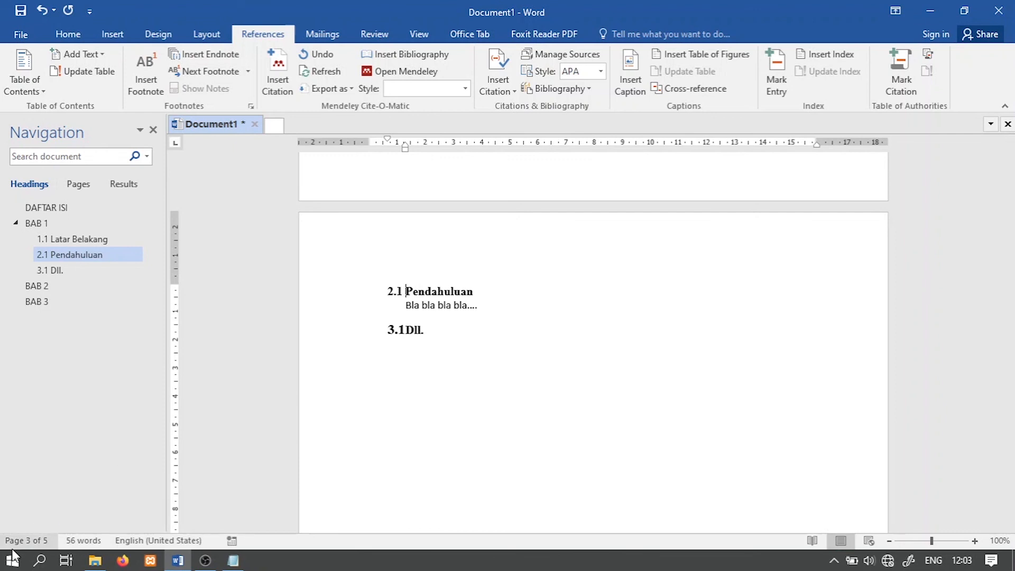
# Step: Update the entire table of contents under the "DAFTAR ISI" heading
pyautogui.click(66, 211)
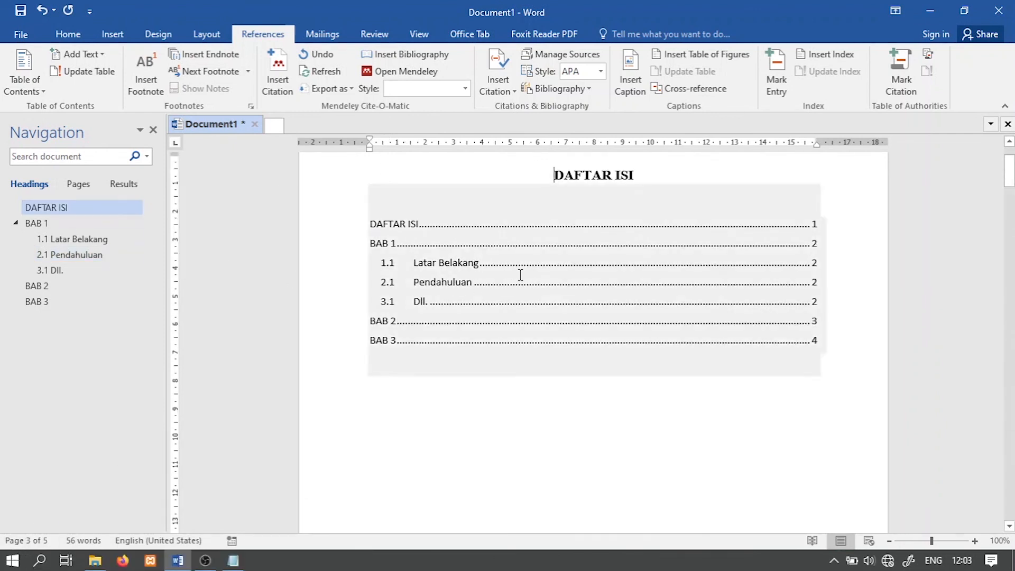
pyautogui.rightClick(642, 231)
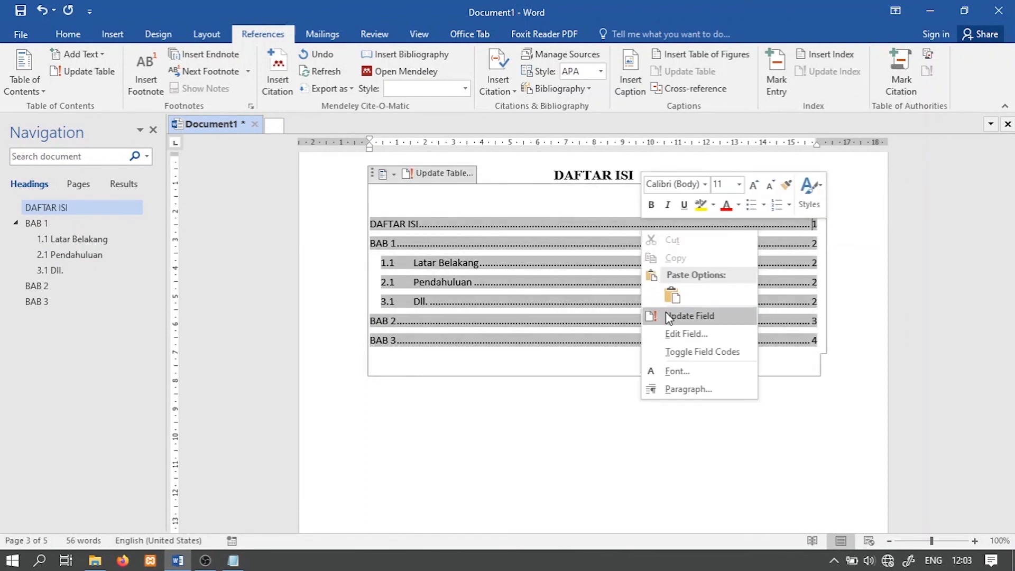
pyautogui.click(680, 316)
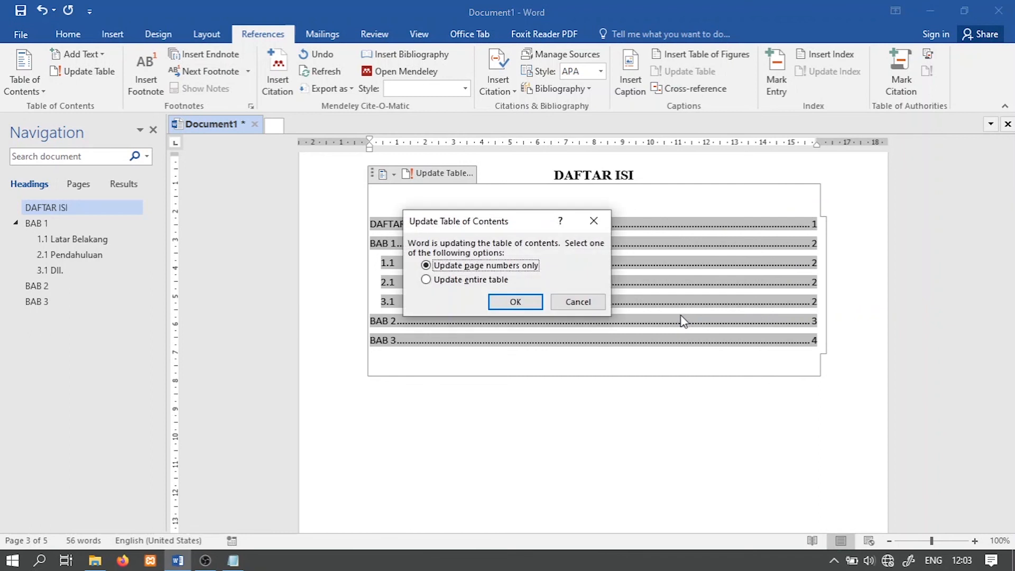
pyautogui.click(456, 280)
pyautogui.click(523, 302)
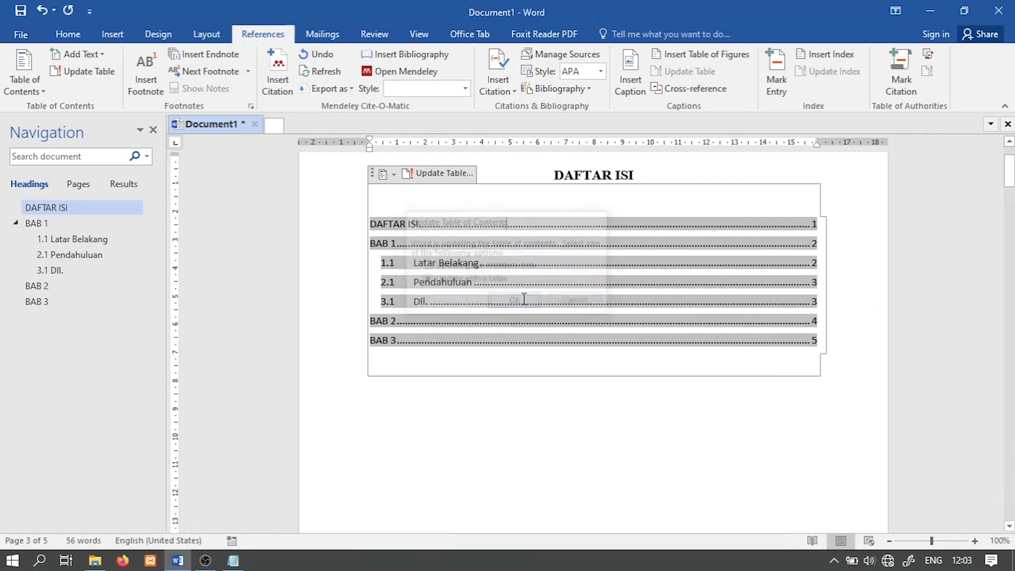
pyautogui.click(397, 421)
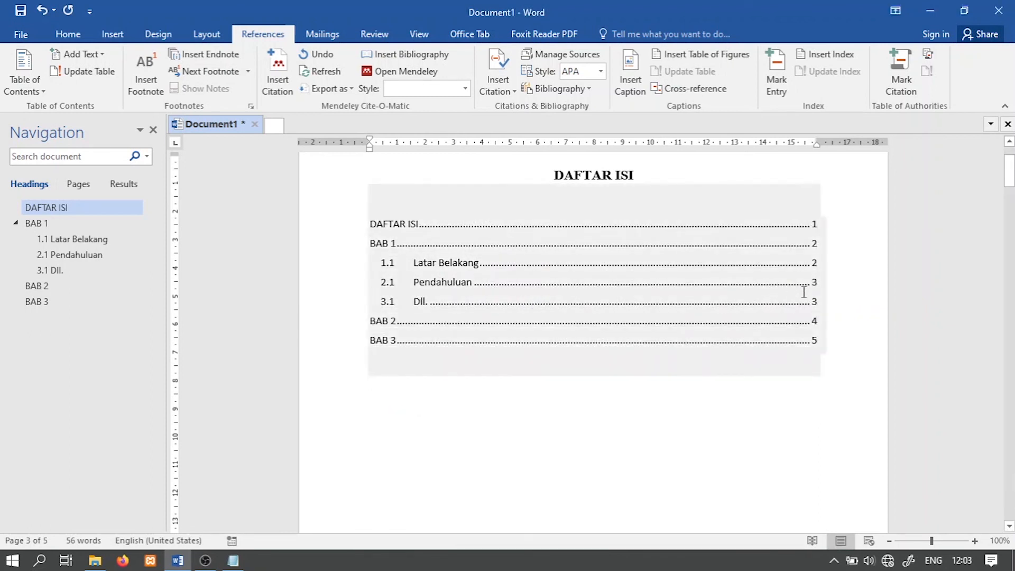